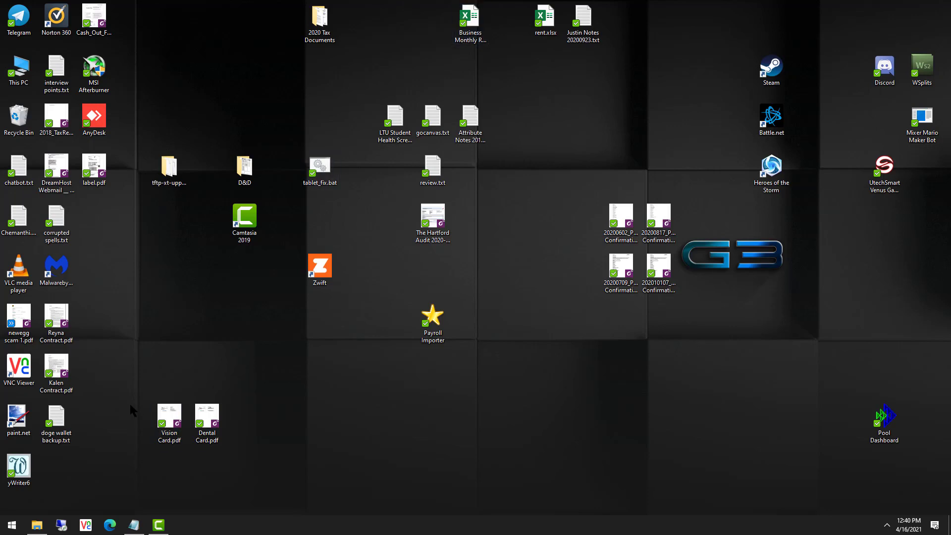
# Close the medusa 2.gif preview in Photos and bring the Edge window onto the screen.
pyautogui.click(57, 416)
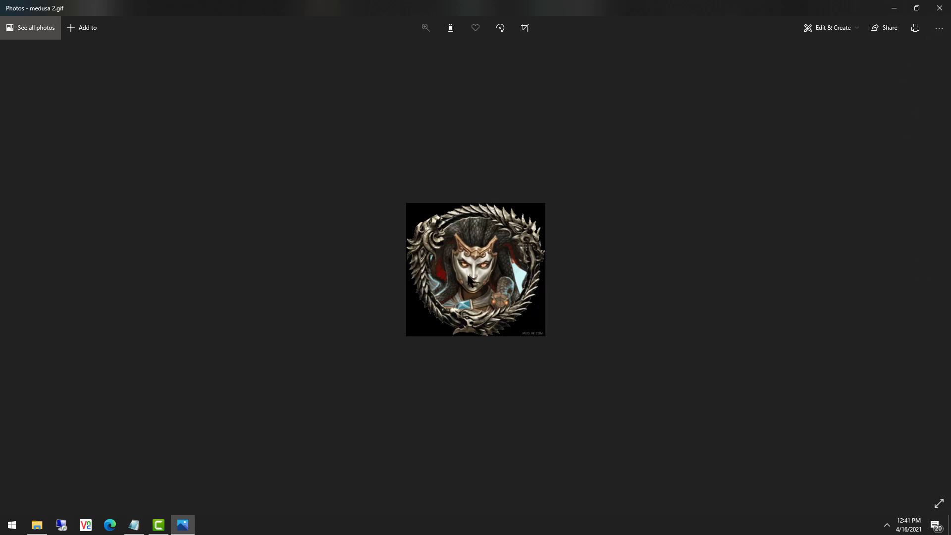
pyautogui.click(939, 10)
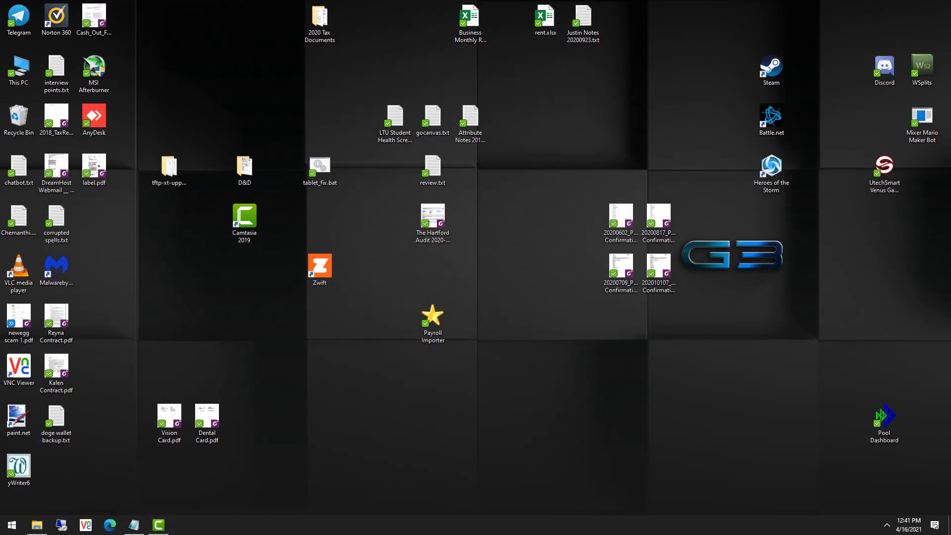
pyautogui.moveTo(70, 0); pyautogui.dragTo(326, 39)
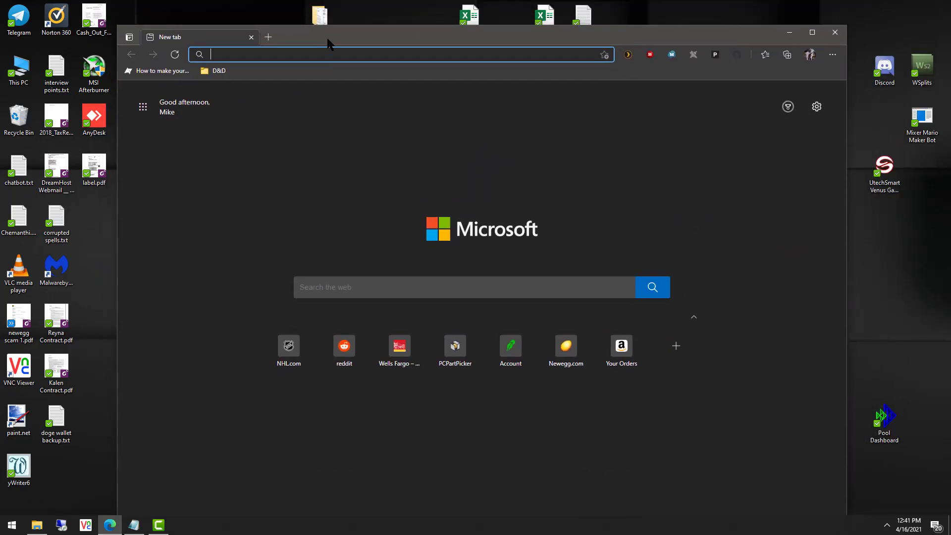
# In a maximised Edge window, load ezgif.com/split and upload medusa 2.gif from the Muglife folder.
pyautogui.doubleClick(326, 40)
pyautogui.write('https://ezgif.com/split')
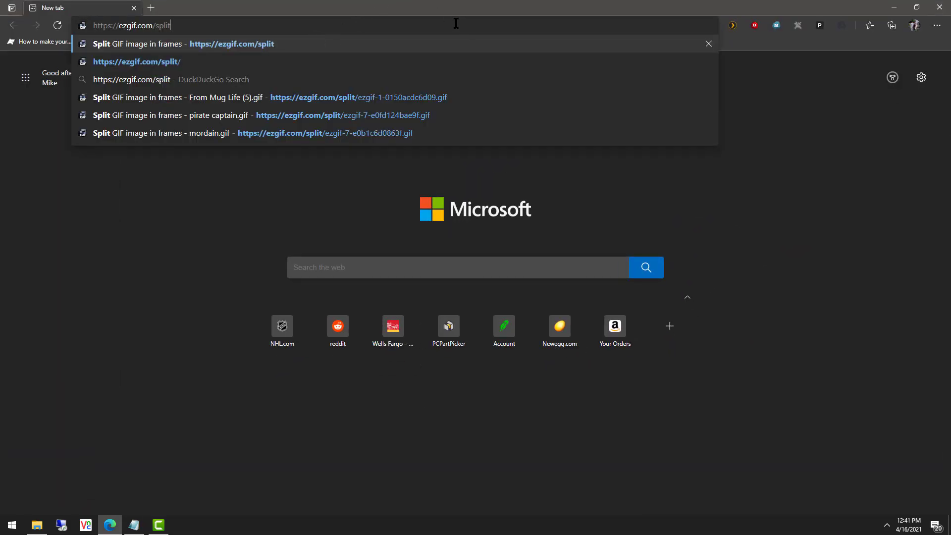
pyautogui.press('Return')
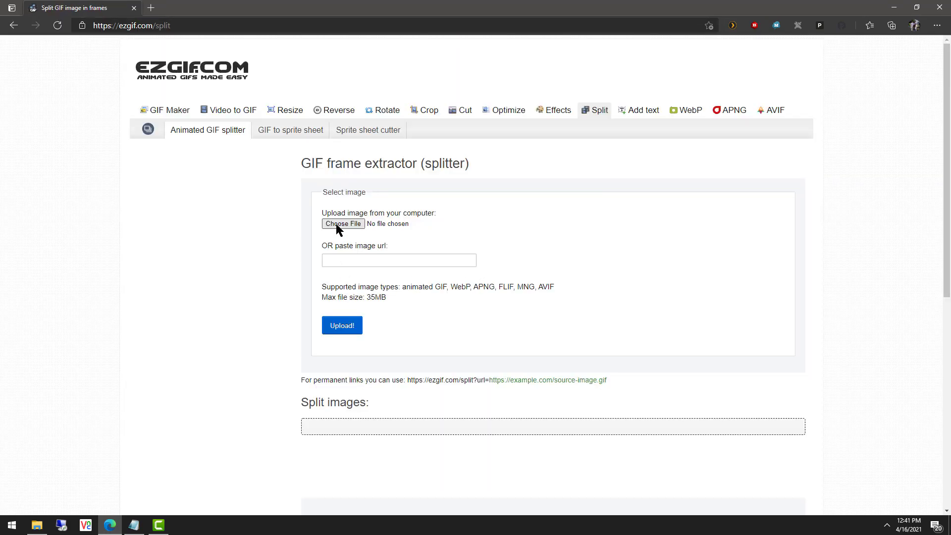
pyautogui.click(337, 225)
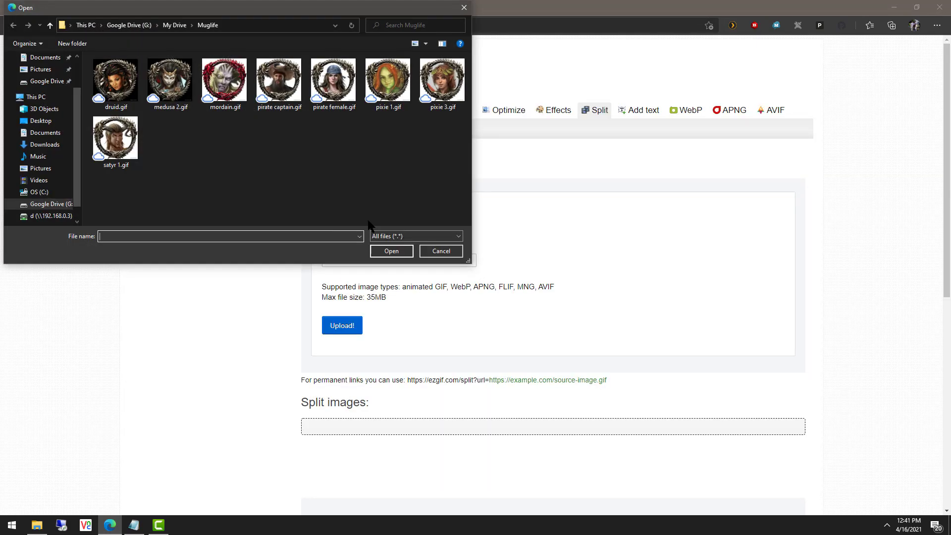
pyautogui.doubleClick(178, 92)
pyautogui.click(344, 325)
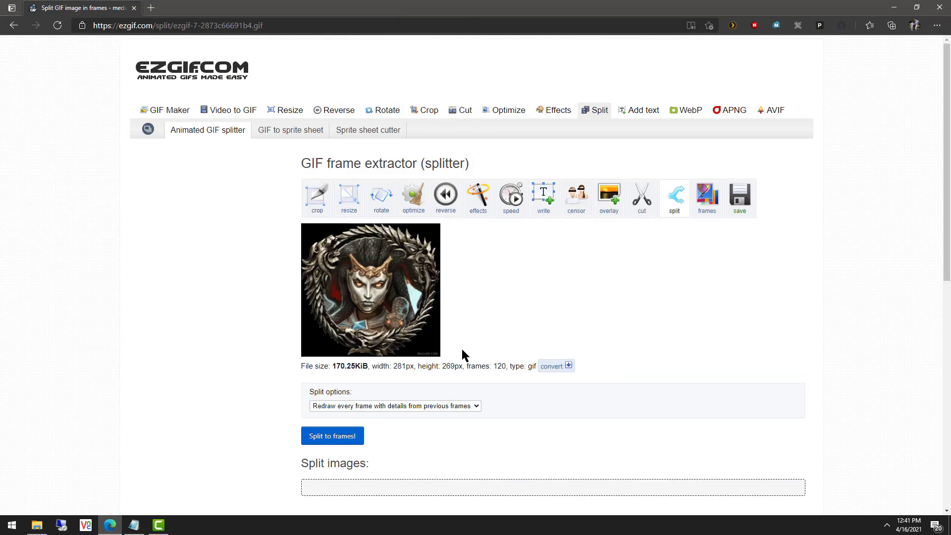
# Set the split output to PNG images and split the GIF into frames.
pyautogui.scroll(-1, 461, 352)
pyautogui.click(454, 335)
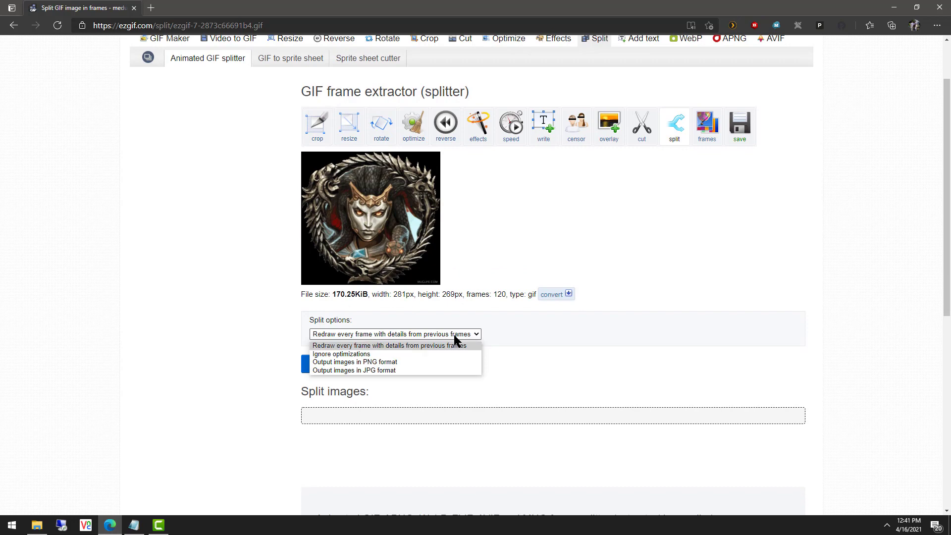
pyautogui.click(420, 362)
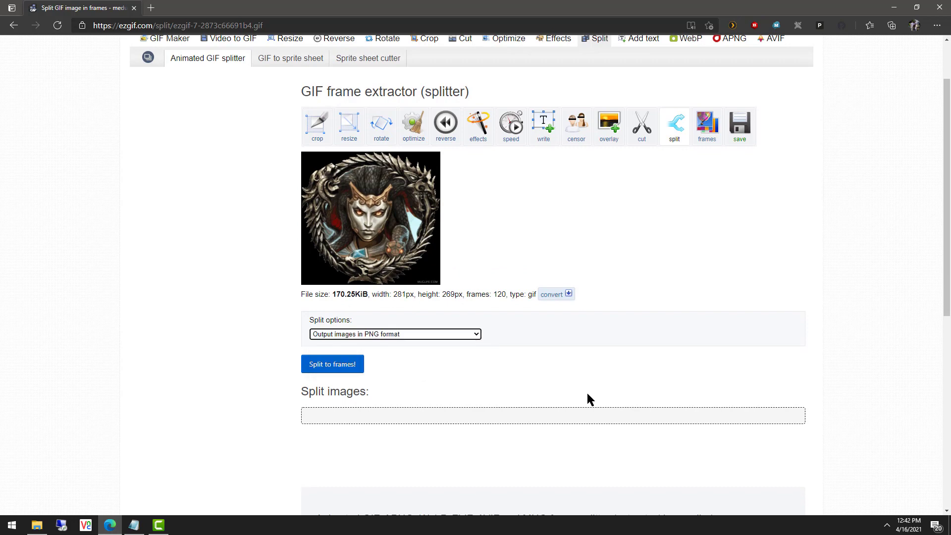
pyautogui.scroll(-1, 409, 358)
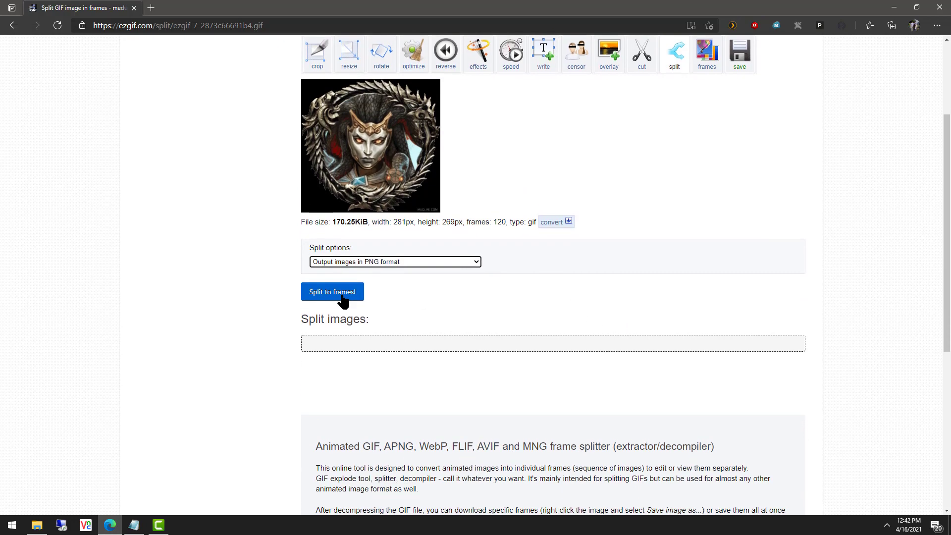
pyautogui.click(341, 297)
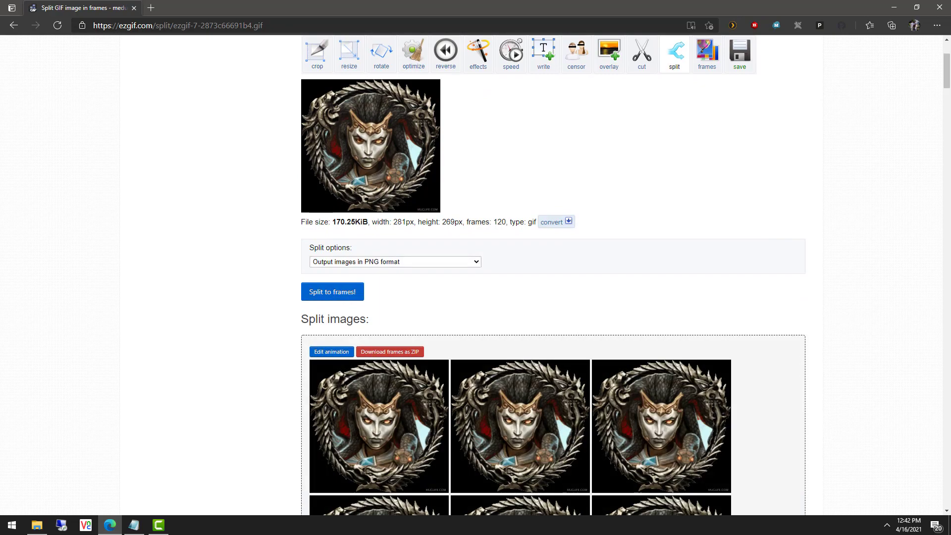
# Download all the split frames as one ZIP and open it when finished.
pyautogui.scroll(-1, 778, 367)
pyautogui.scroll(-4, 633, 309)
pyautogui.middleClick(857, 259)
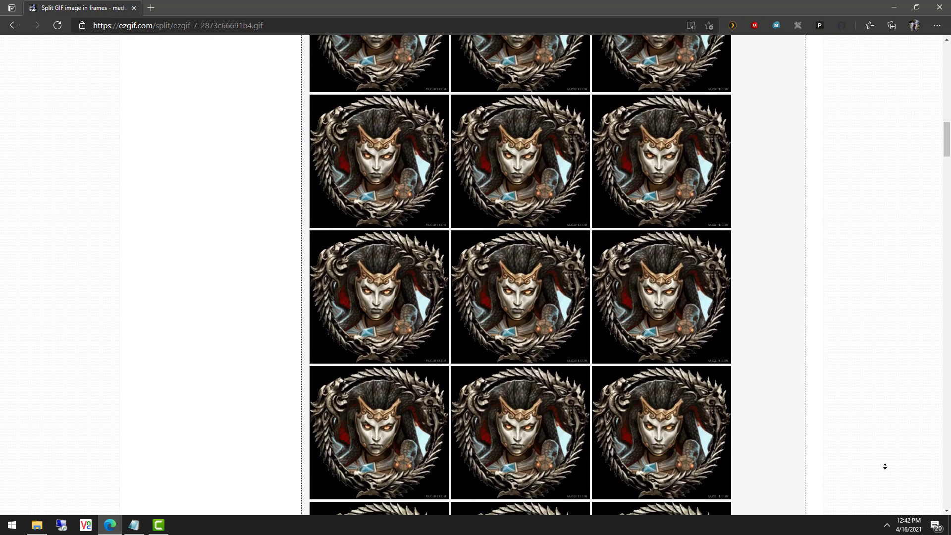
pyautogui.middleClick(825, 288)
pyautogui.middleClick(838, 462)
pyautogui.scroll(-16, 786, 292)
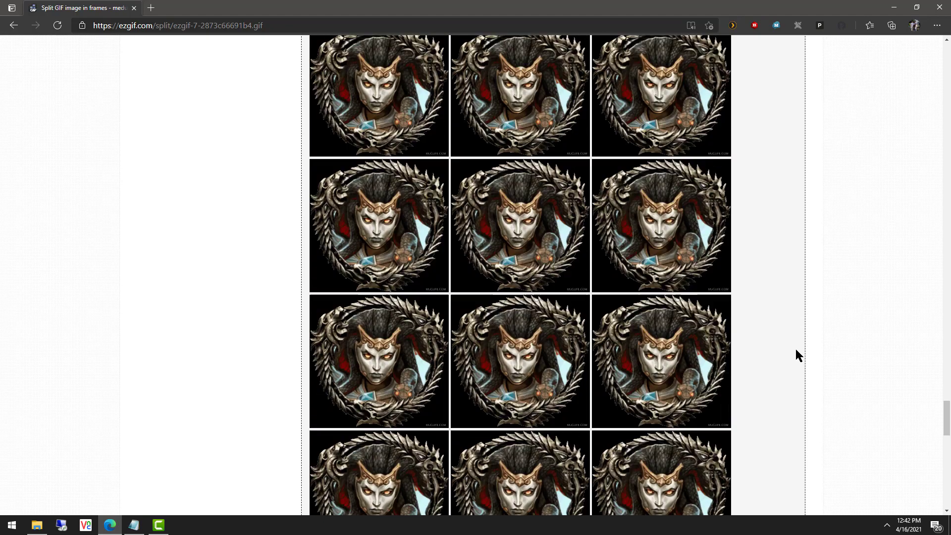
pyautogui.scroll(5, 777, 371)
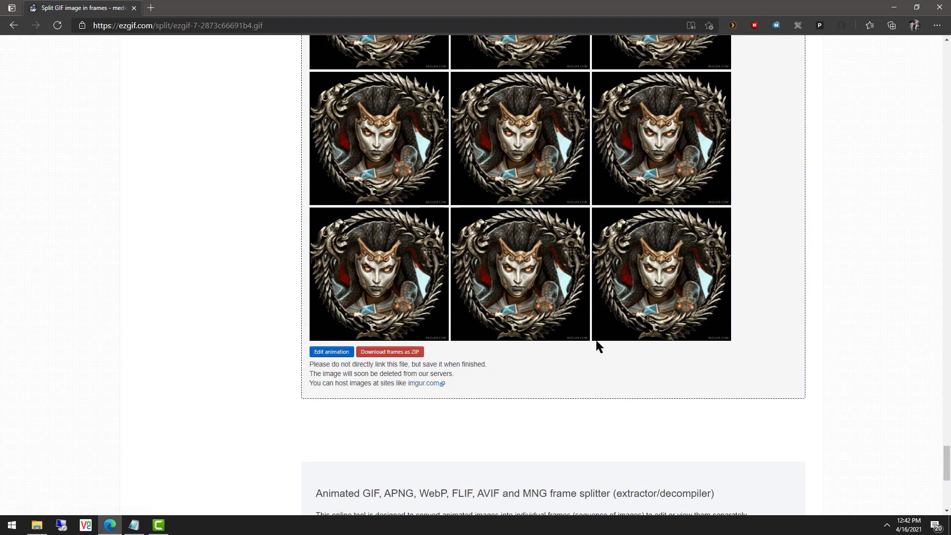
pyautogui.click(402, 358)
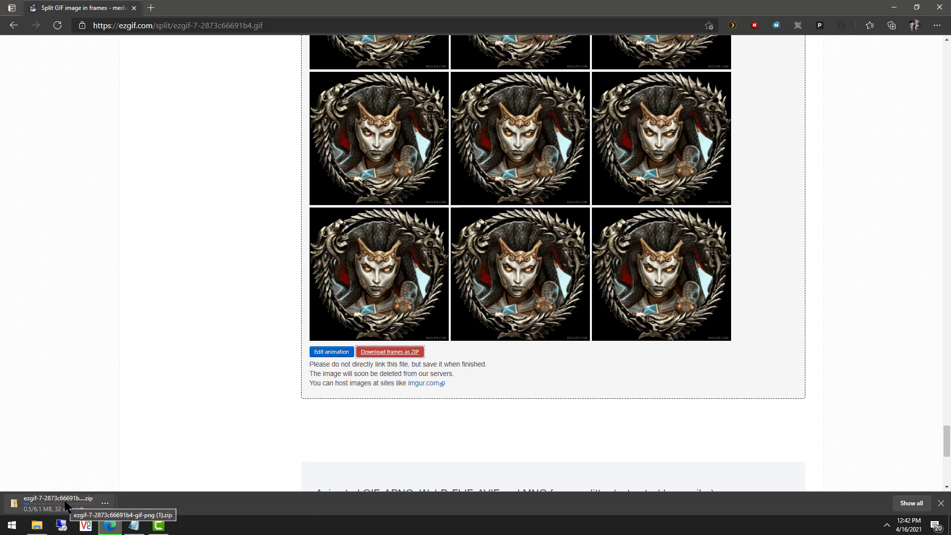
pyautogui.click(70, 498)
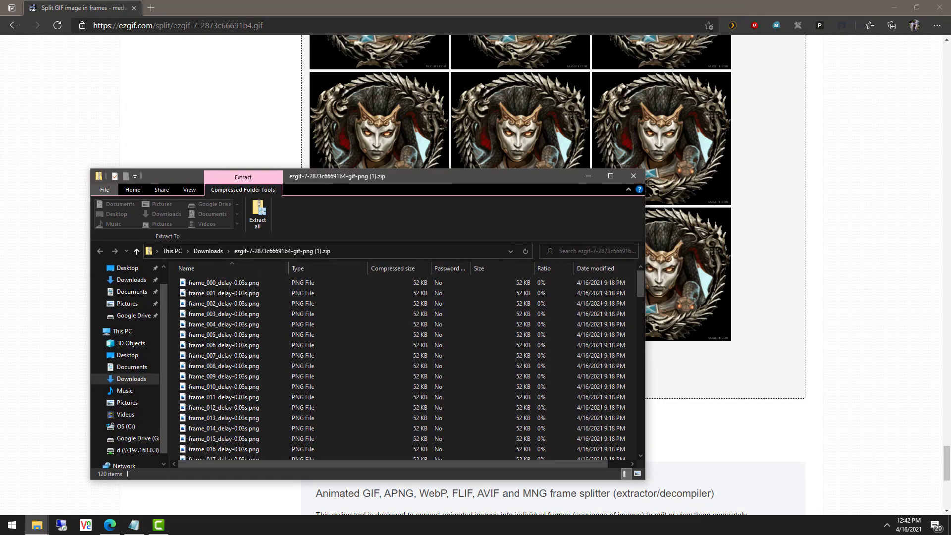
# Select all frame PNGs in the ZIP and bring the Medusa 2 folder window into view.
pyautogui.scroll(-20, 347, 278)
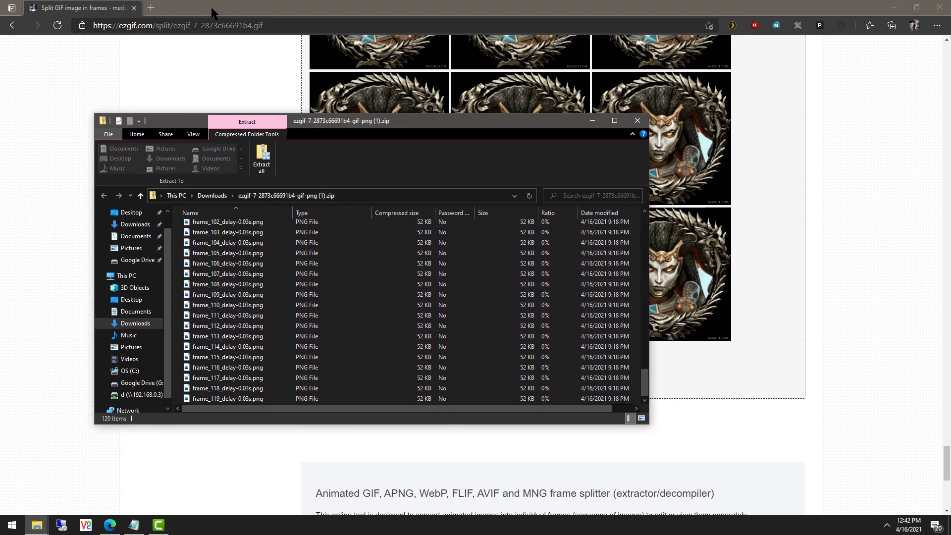
pyautogui.hotkey('ctrl', 'a')
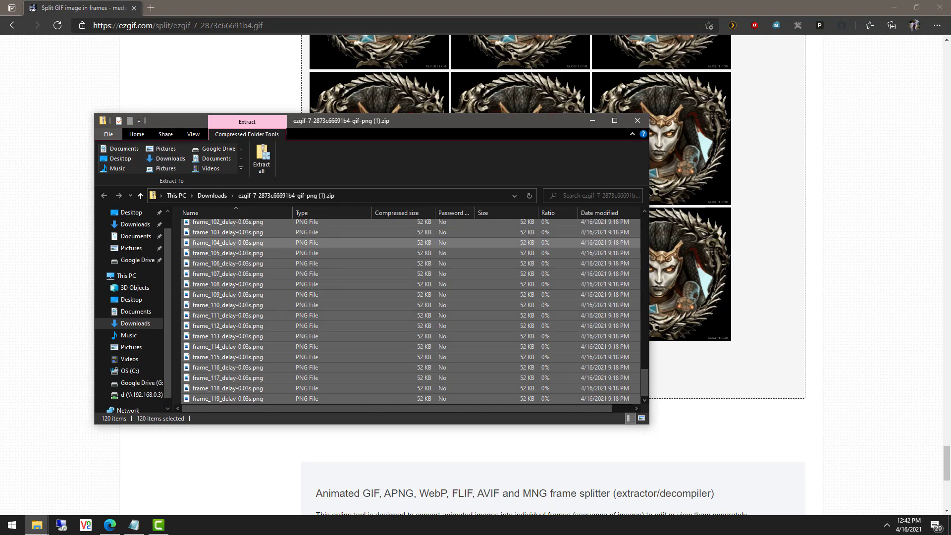
pyautogui.moveTo(476, 0); pyautogui.dragTo(489, 104)
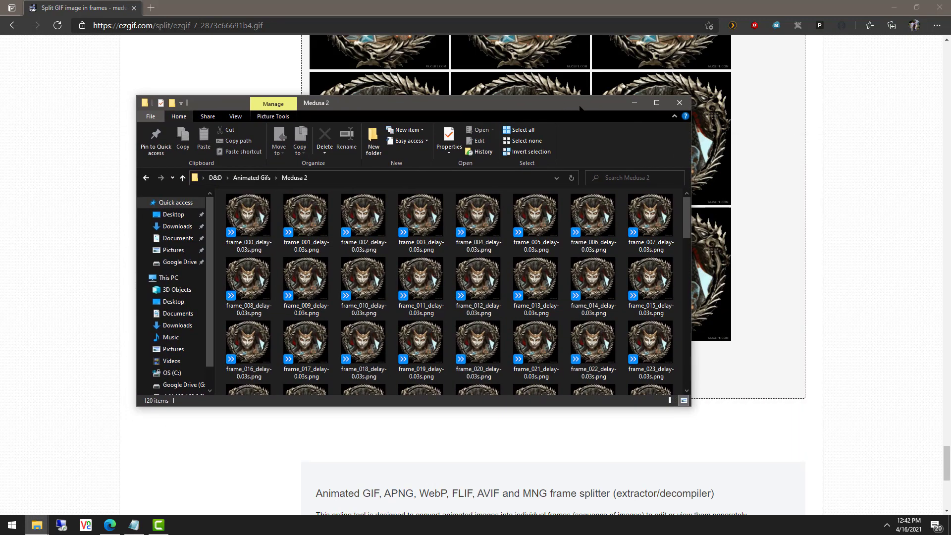
# Close Edge, select all 120 frames in Medusa 2, and drop them onto paint.net.
pyautogui.click(940, 8)
pyautogui.moveTo(389, 108); pyautogui.dragTo(525, 85)
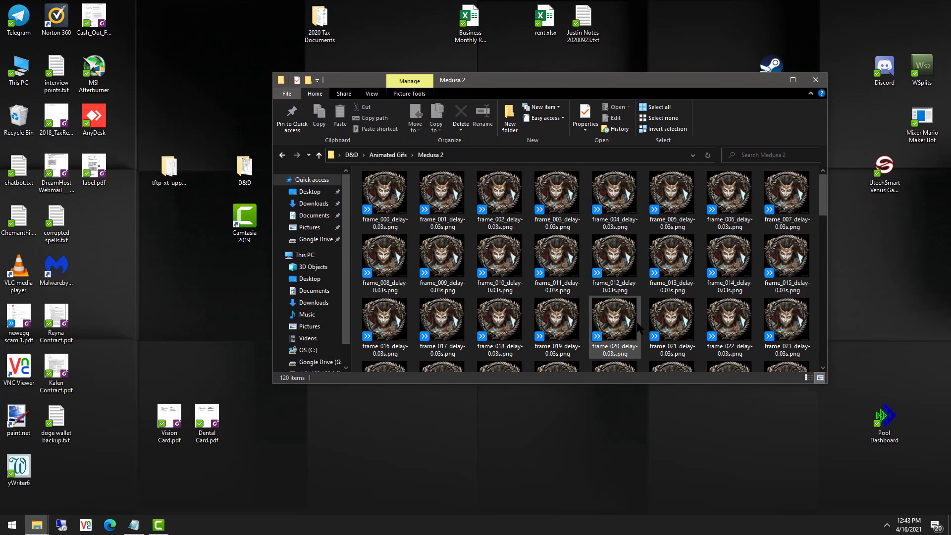
pyautogui.click(503, 305)
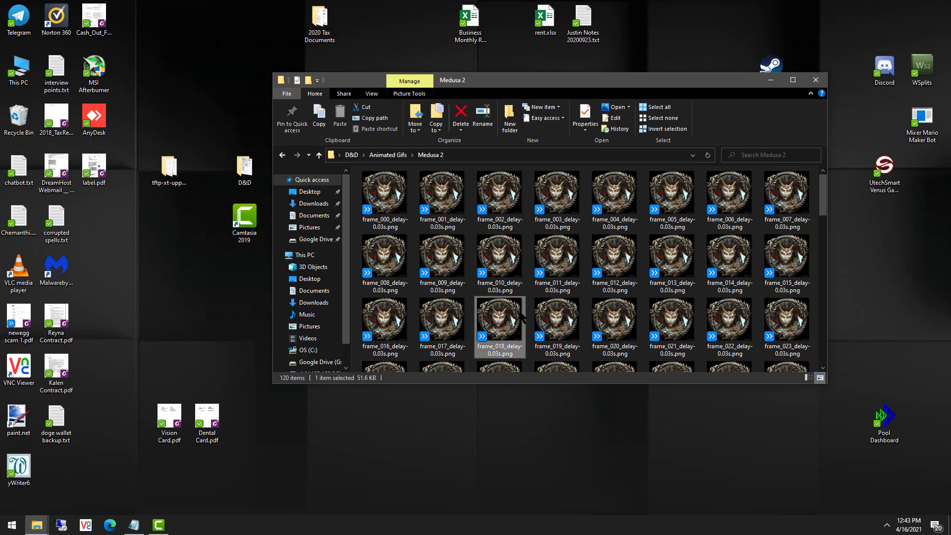
pyautogui.hotkey('ctrl', 'a')
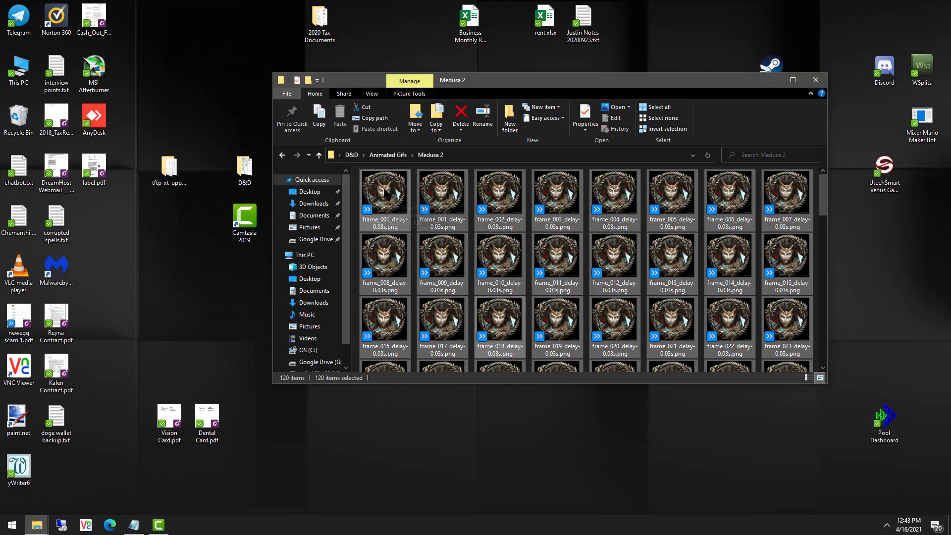
pyautogui.moveTo(384, 192)
pyautogui.mouseDown()
pyautogui.moveTo(372, 362)
pyautogui.moveTo(23, 436)
pyautogui.mouseUp()
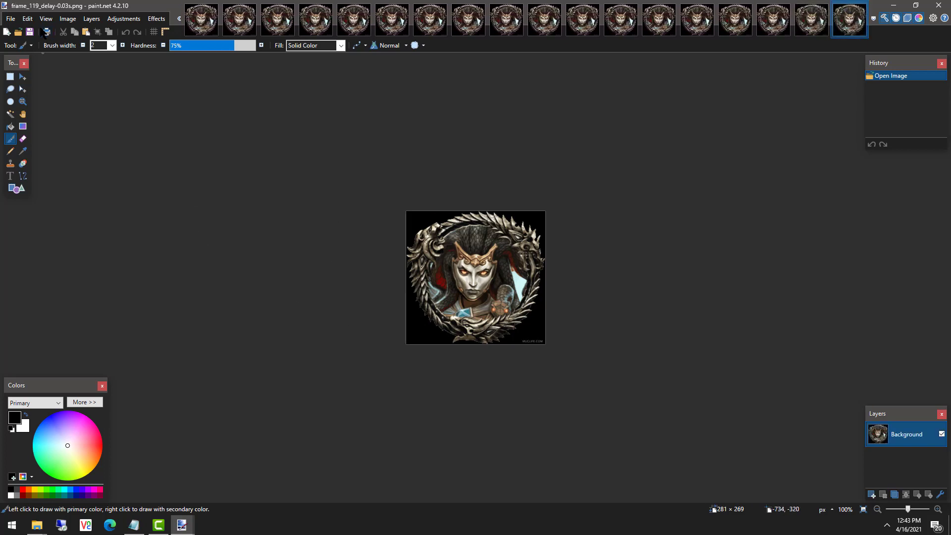
# Open monster token border 1.pdn using the .pdn file filter and check its canvas size.
pyautogui.click(11, 18)
pyautogui.moveTo(32, 70)
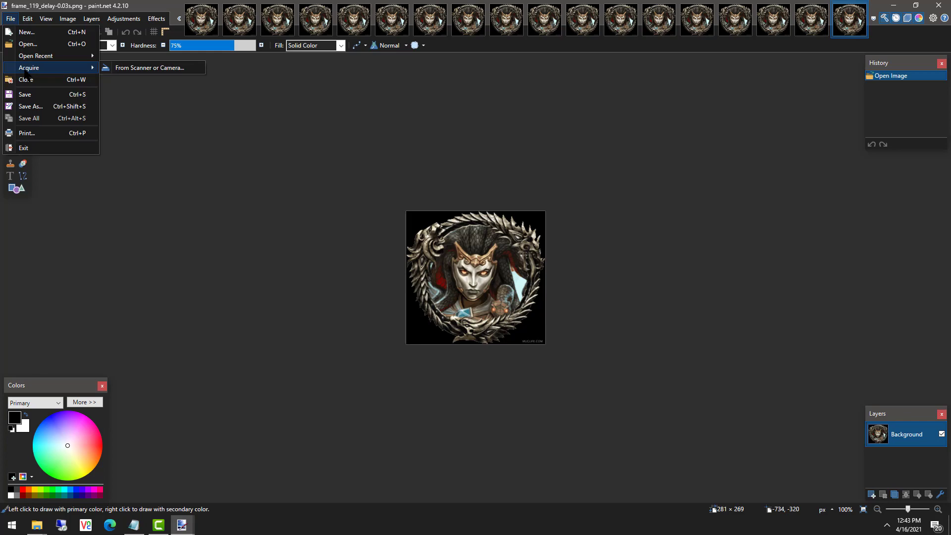
pyautogui.click(27, 44)
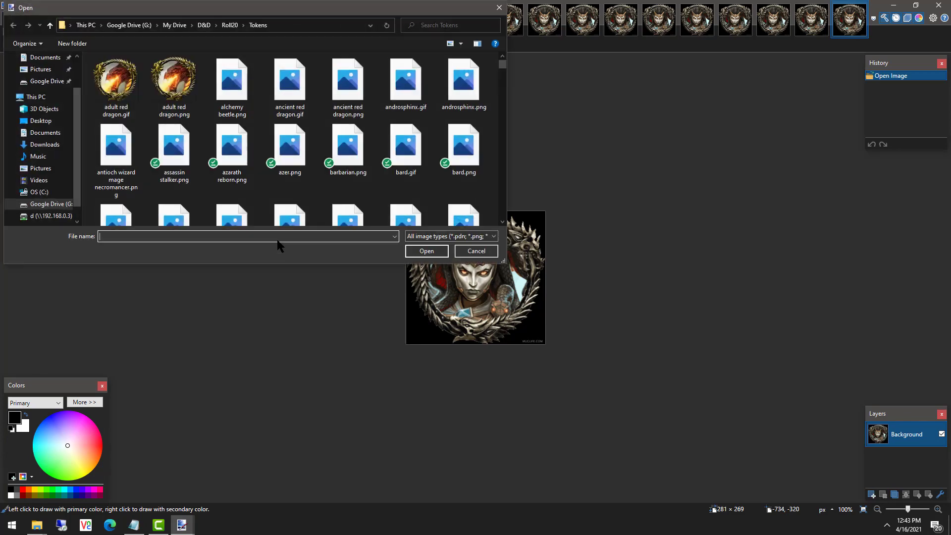
pyautogui.click(473, 238)
pyautogui.click(466, 252)
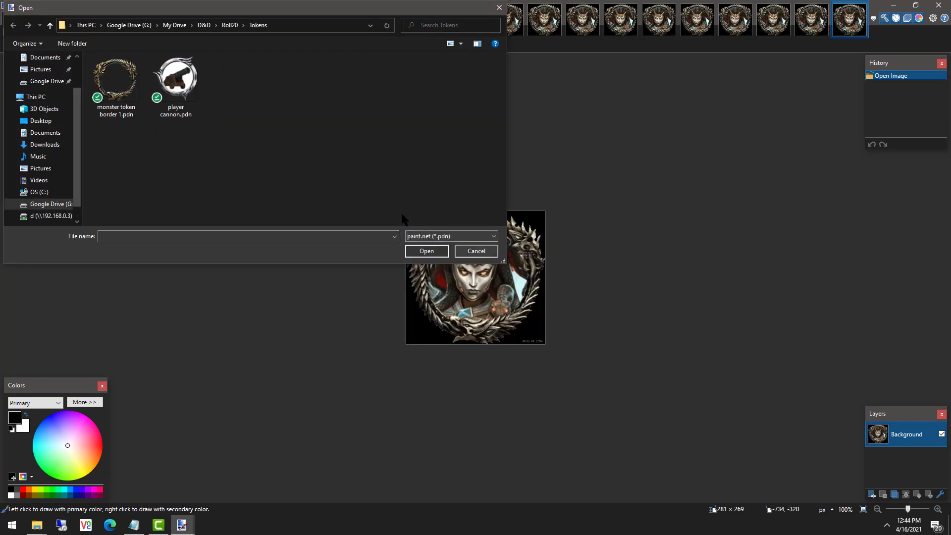
pyautogui.doubleClick(116, 79)
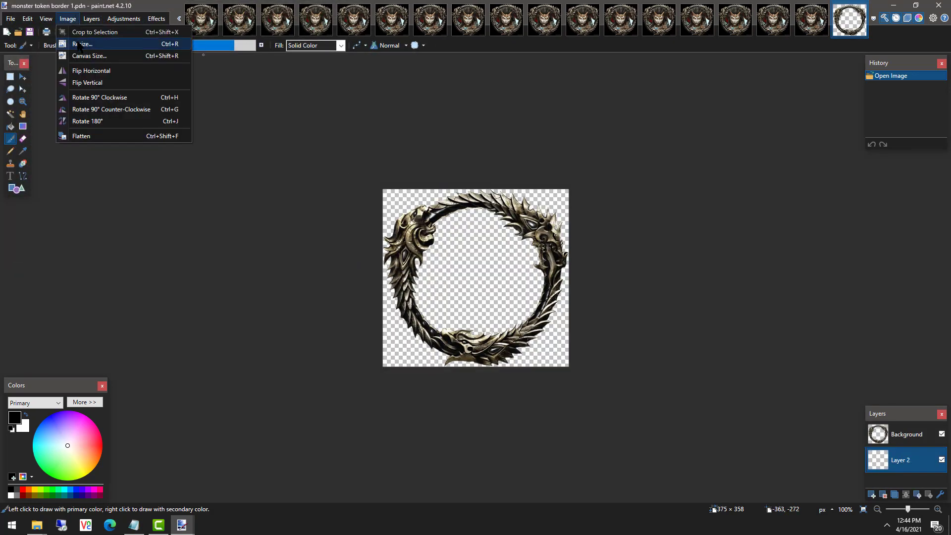
pyautogui.click(84, 56)
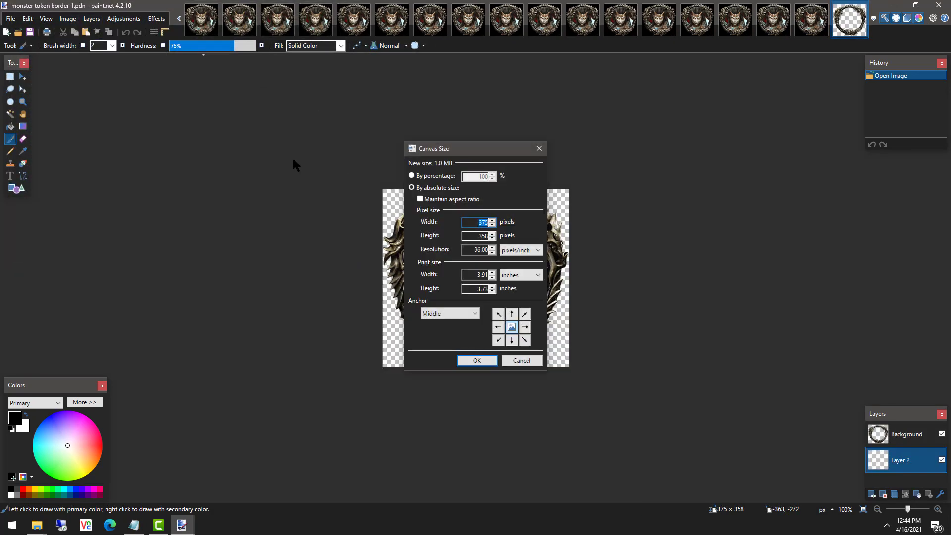
pyautogui.press('Escape')
# Resize frame_119 to 375 × 358 pixels, then switch to the border image.
pyautogui.click(811, 23)
pyautogui.click(69, 20)
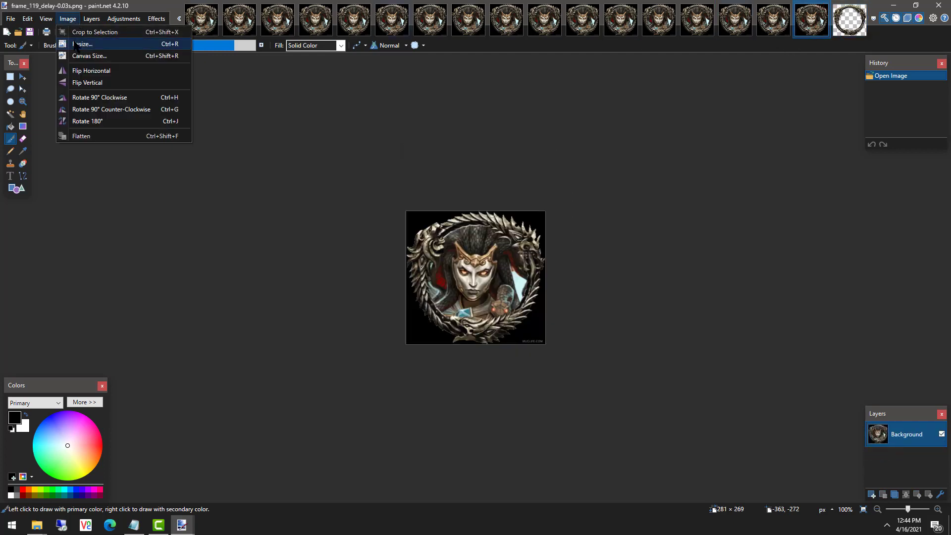
pyautogui.click(78, 53)
pyautogui.press('Escape')
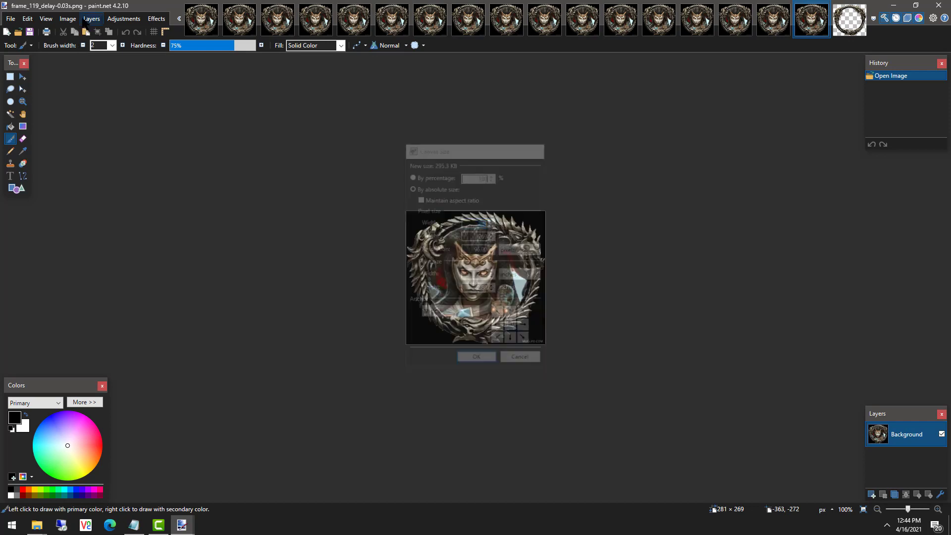
pyautogui.click(67, 19)
pyautogui.click(82, 43)
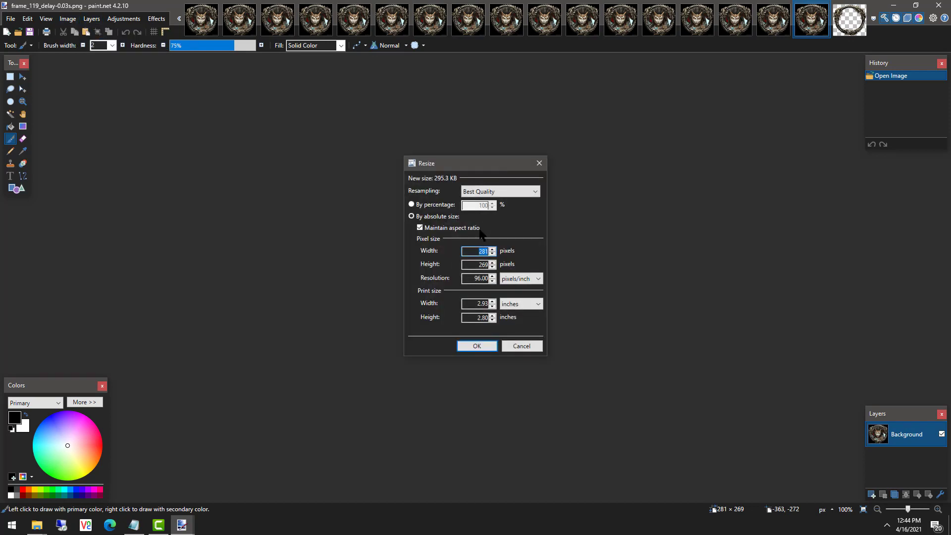
pyautogui.write('37')
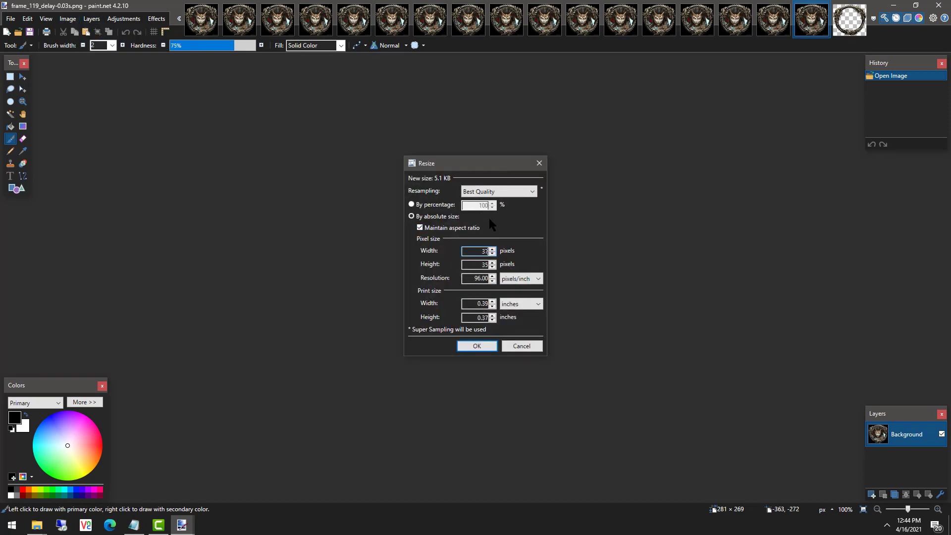
pyautogui.write('5')
pyautogui.click(137, 525)
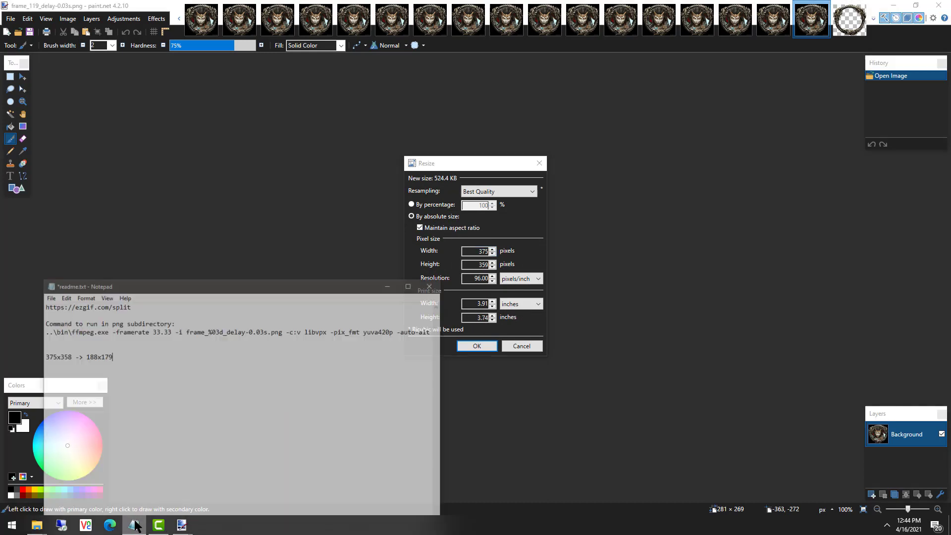
pyautogui.click(136, 526)
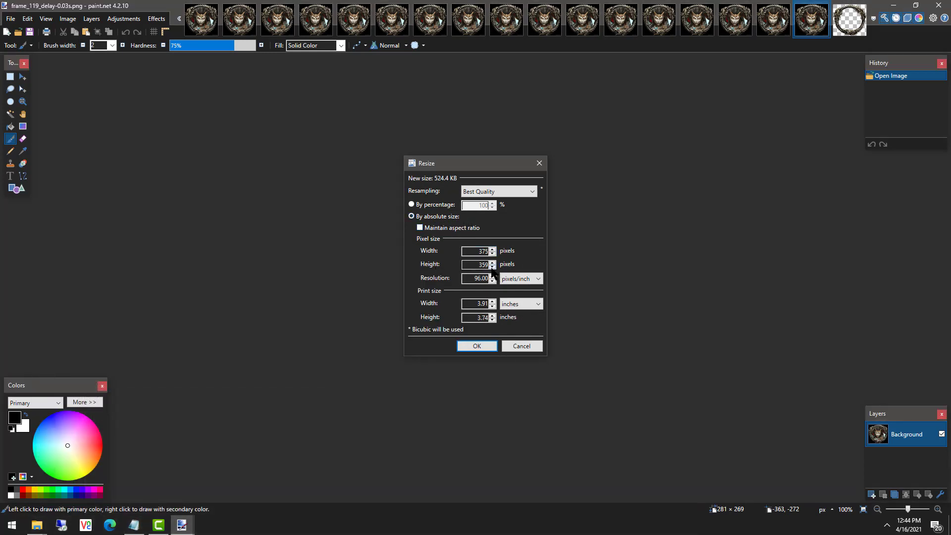
pyautogui.click(492, 267)
pyautogui.click(477, 347)
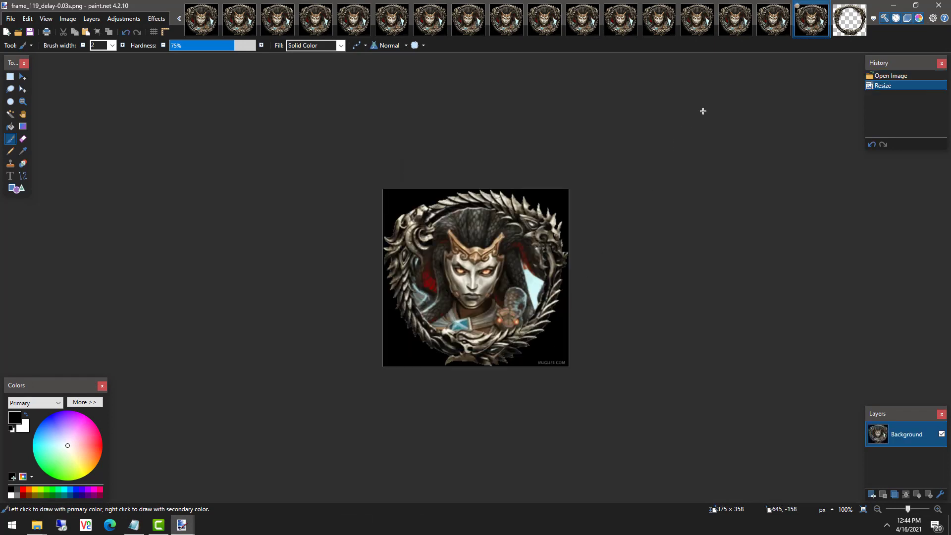
pyautogui.click(850, 21)
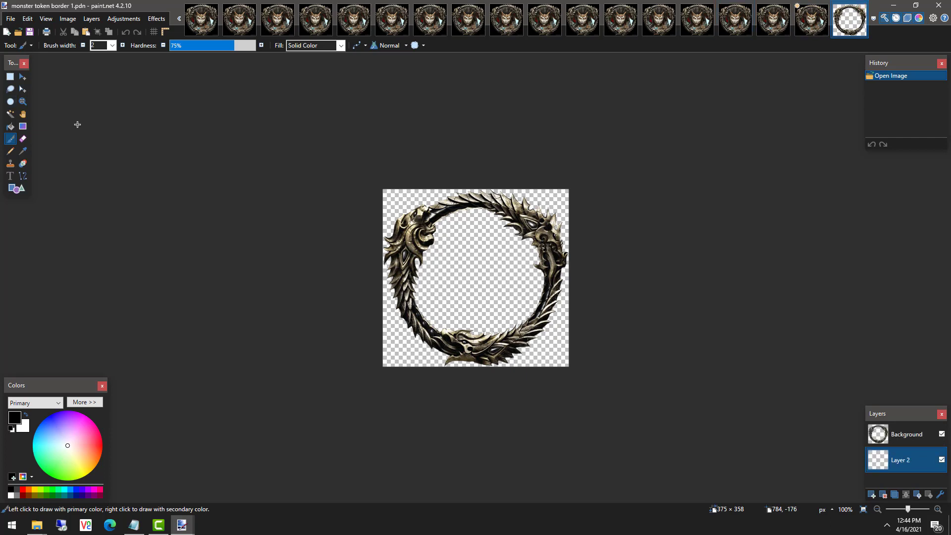
# Magic-wand the ring's transparent centre on the Background layer and invert the selection to cover the ring.
pyautogui.click(10, 115)
pyautogui.click(907, 434)
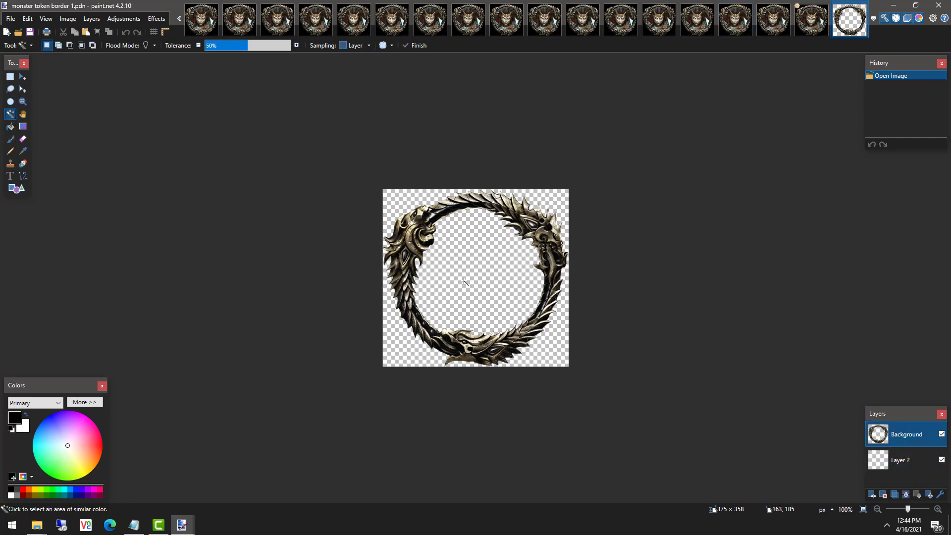
pyautogui.click(480, 277)
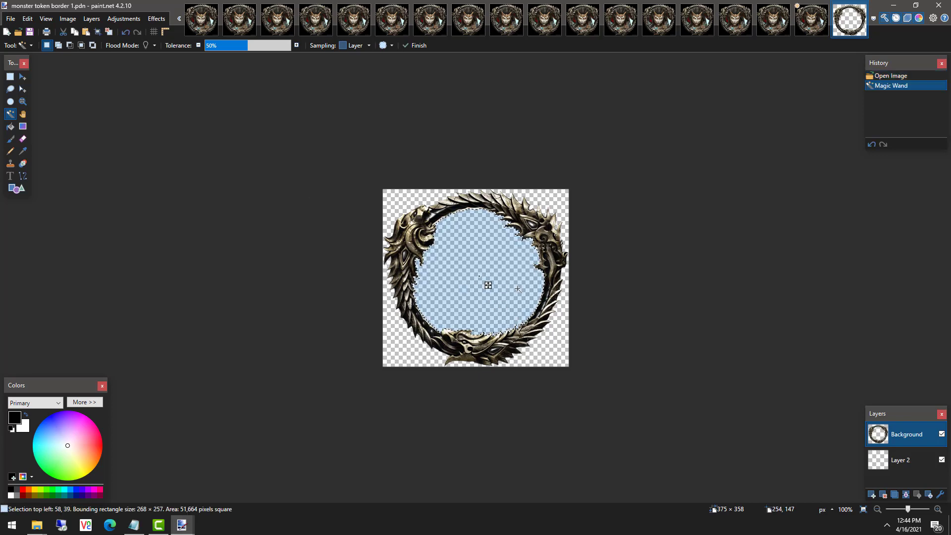
pyautogui.click(68, 19)
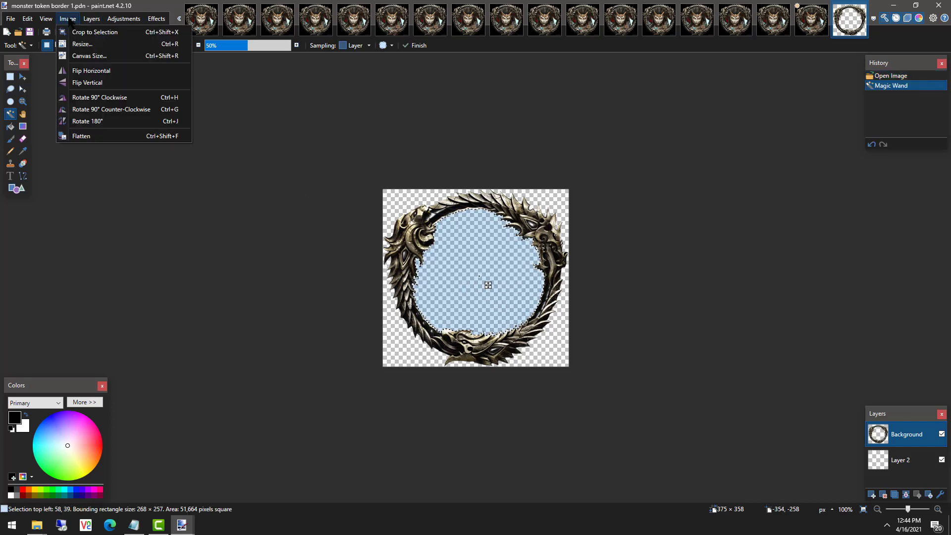
pyautogui.click(68, 18)
pyautogui.click(27, 19)
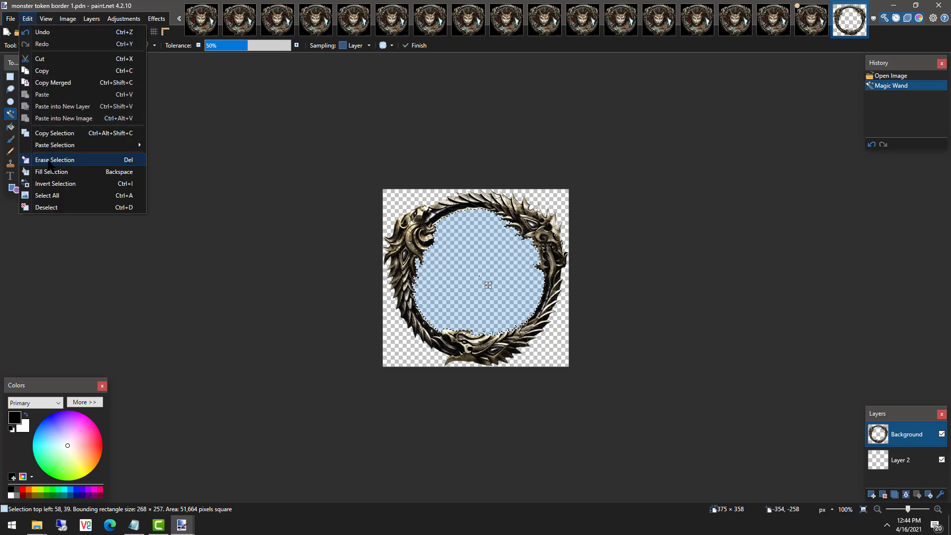
pyautogui.click(52, 186)
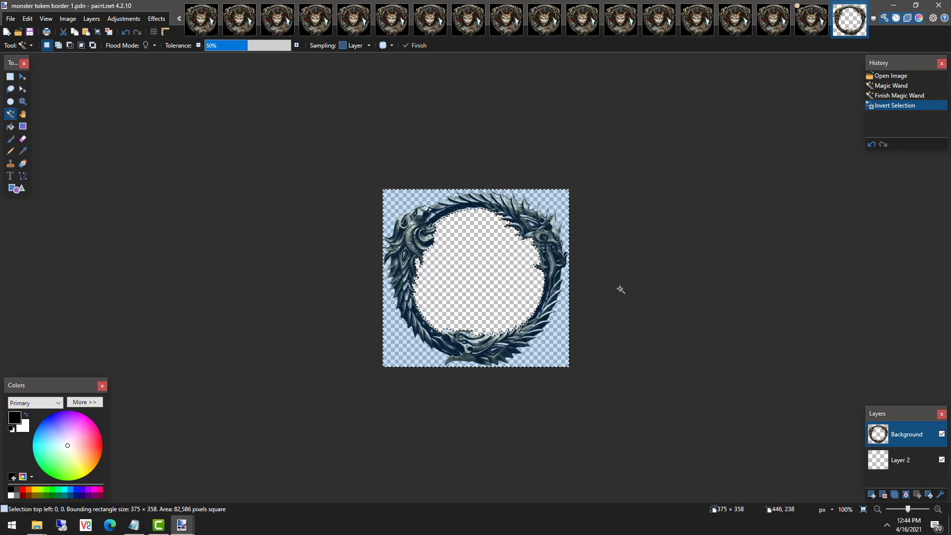
pyautogui.click(813, 22)
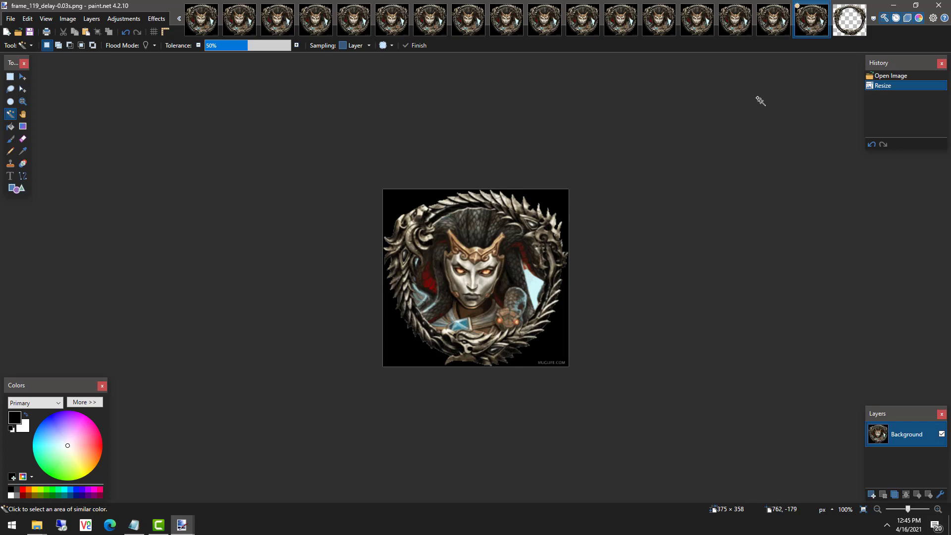
# Paste the ring border onto frame_119, then try frame_118 and cancel the oversized paste.
pyautogui.hotkey('ctrl', 'v')
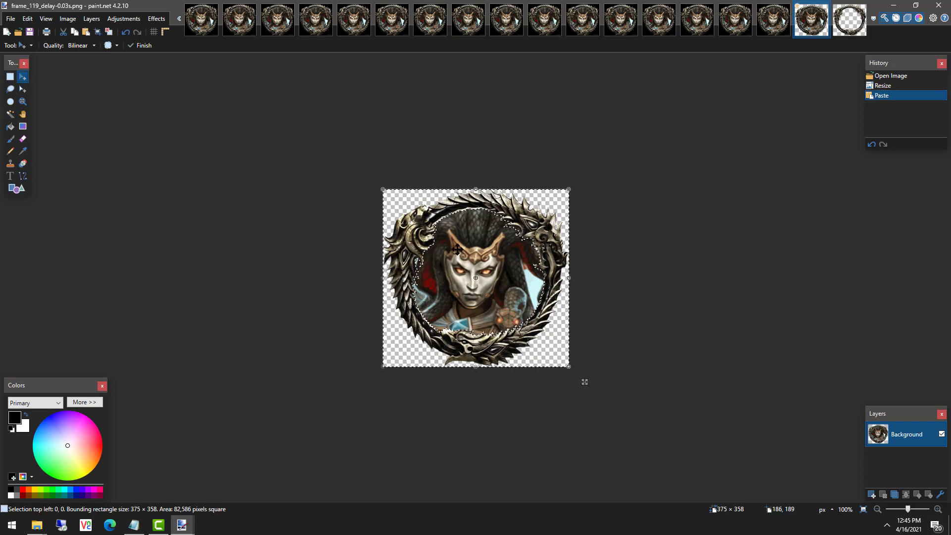
pyautogui.click(773, 19)
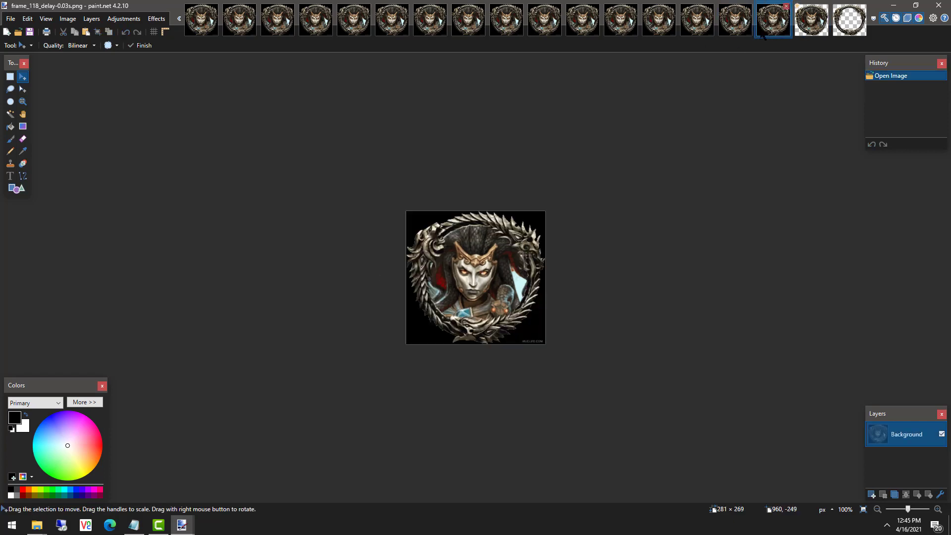
pyautogui.hotkey('ctrl', 'v')
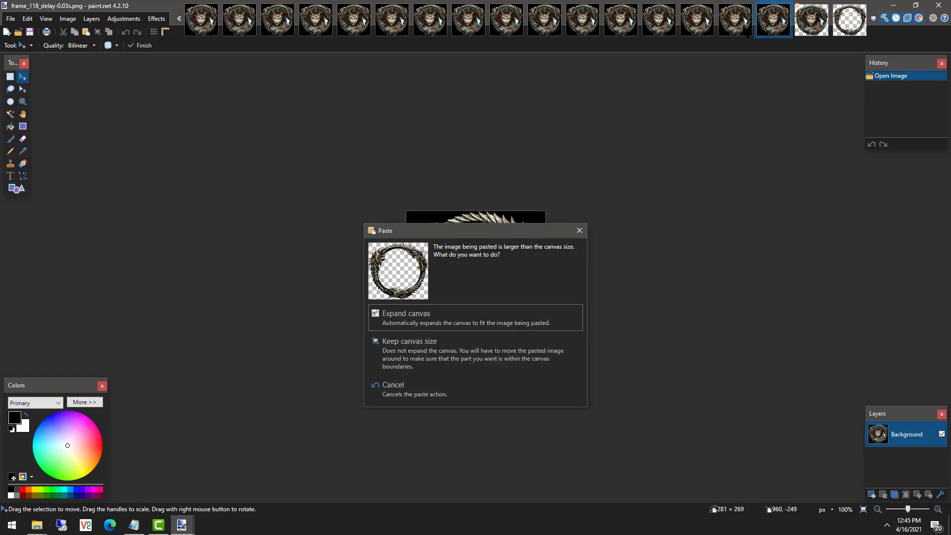
pyautogui.click(579, 231)
# Look at frame_118's resize settings without changes and return to frame_119.
pyautogui.click(46, 18)
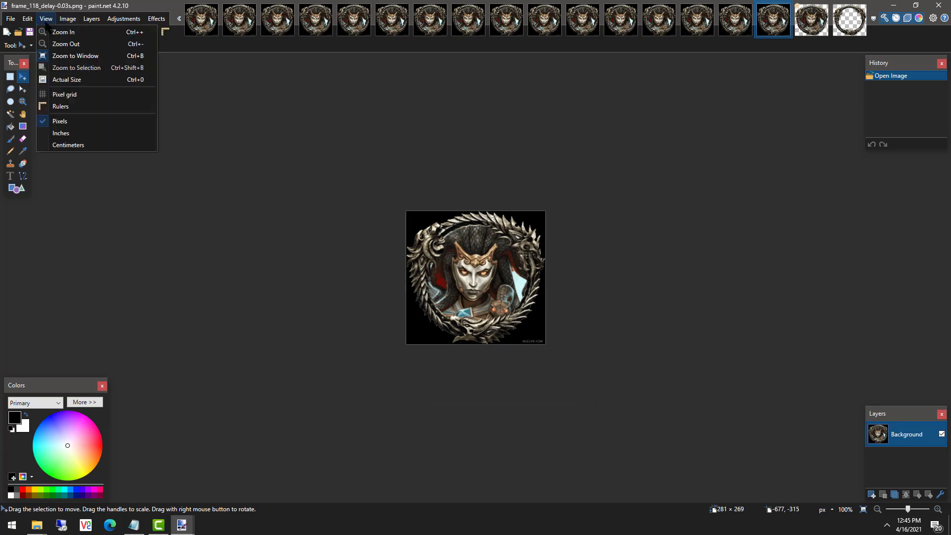
pyautogui.click(30, 20)
pyautogui.click(67, 18)
pyautogui.click(124, 43)
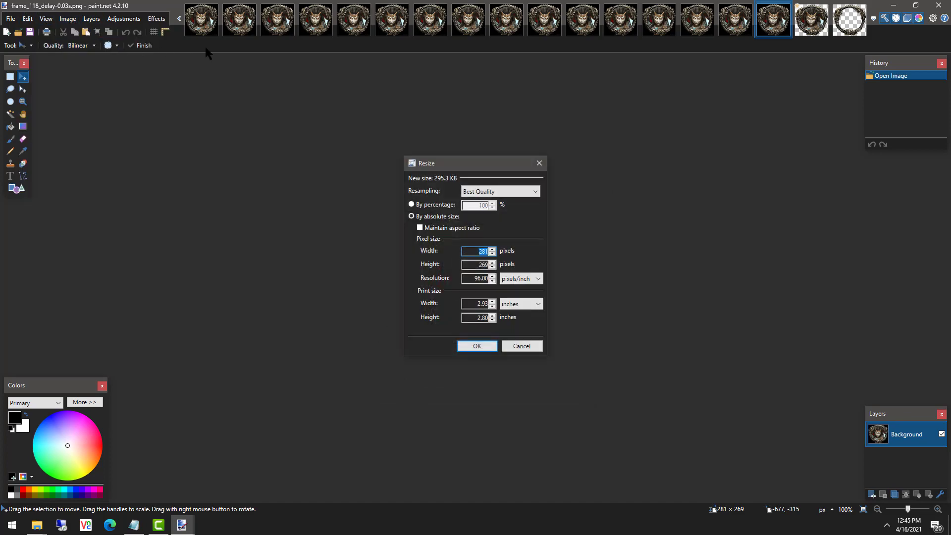
pyautogui.press('Escape')
pyautogui.click(796, 19)
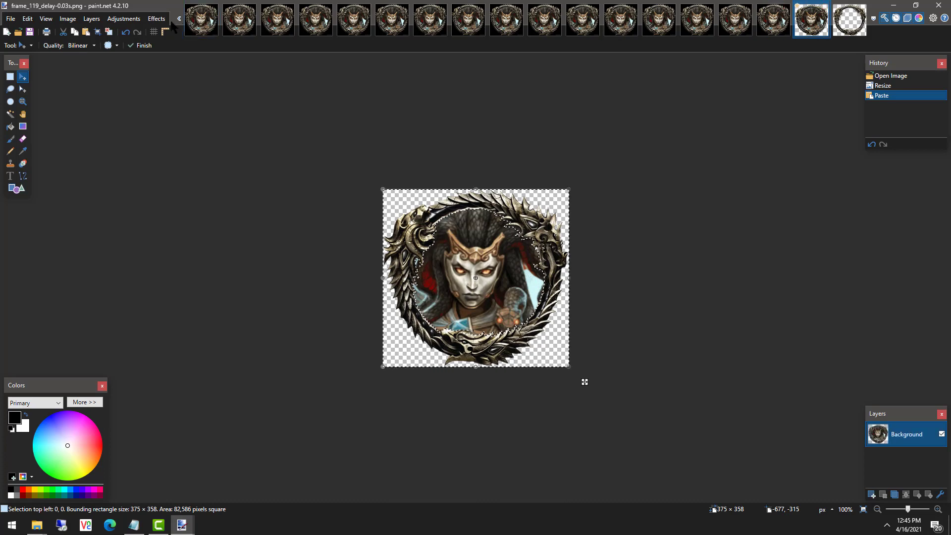
pyautogui.click(781, 27)
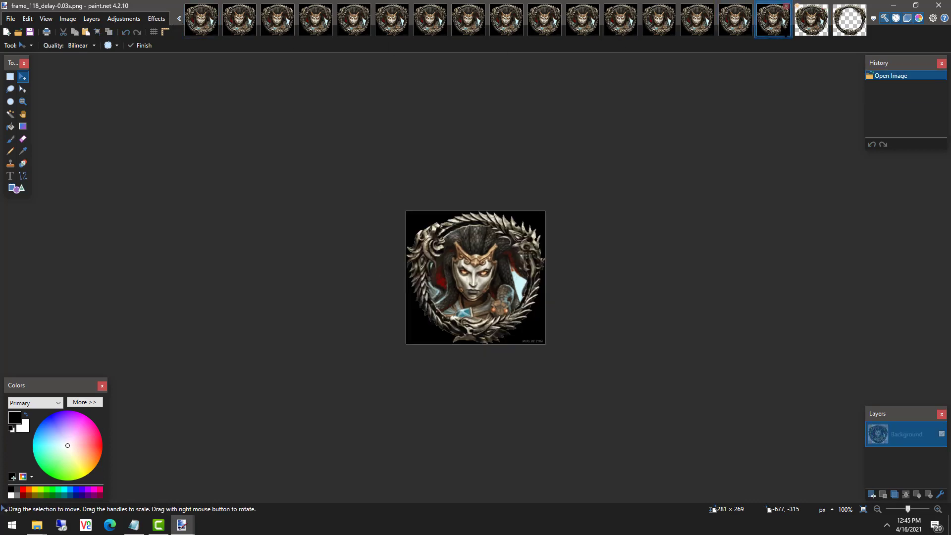
pyautogui.click(809, 27)
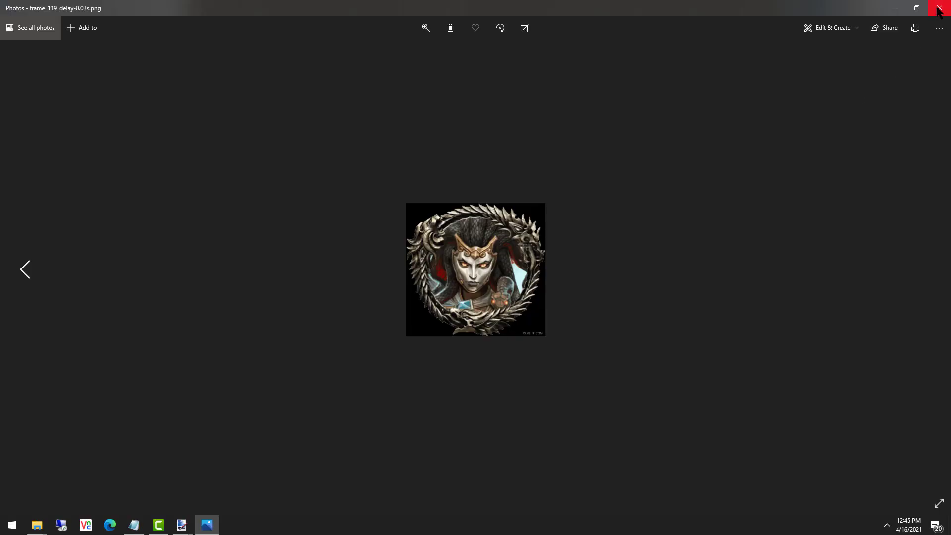
# Close the Photos previews of frame_119 and frame_118.
pyautogui.click(940, 9)
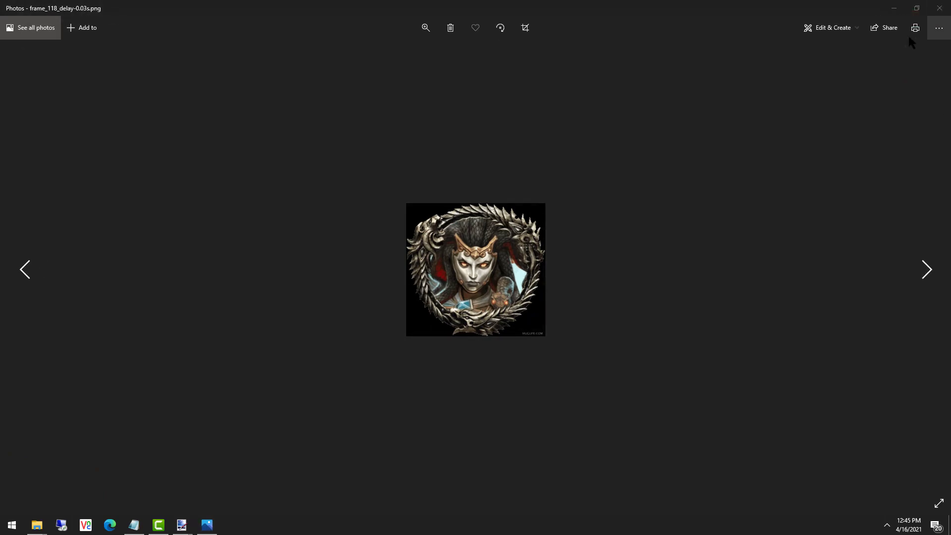
pyautogui.click(938, 9)
pyautogui.click(938, 9)
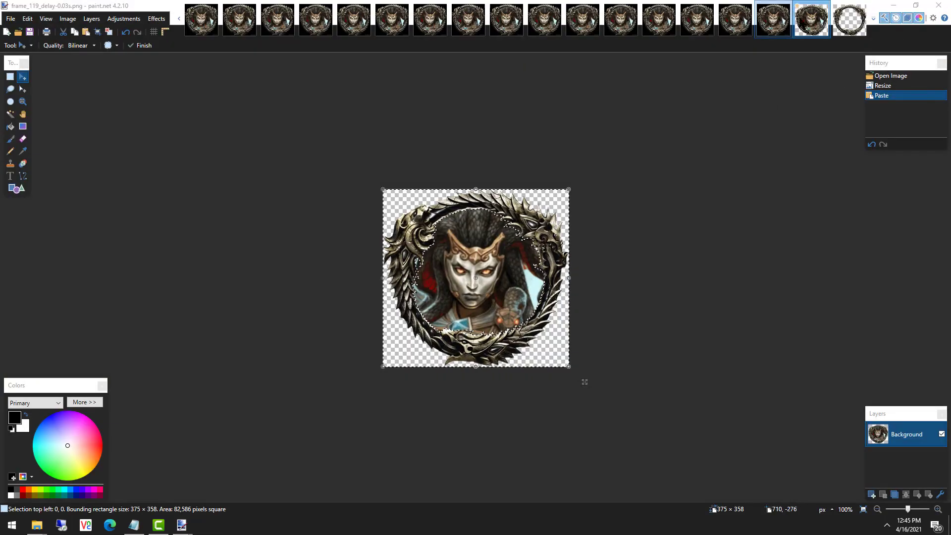
# Check the canvas sizes of frame_119 and frame_118, leaving both unchanged.
pyautogui.click(68, 19)
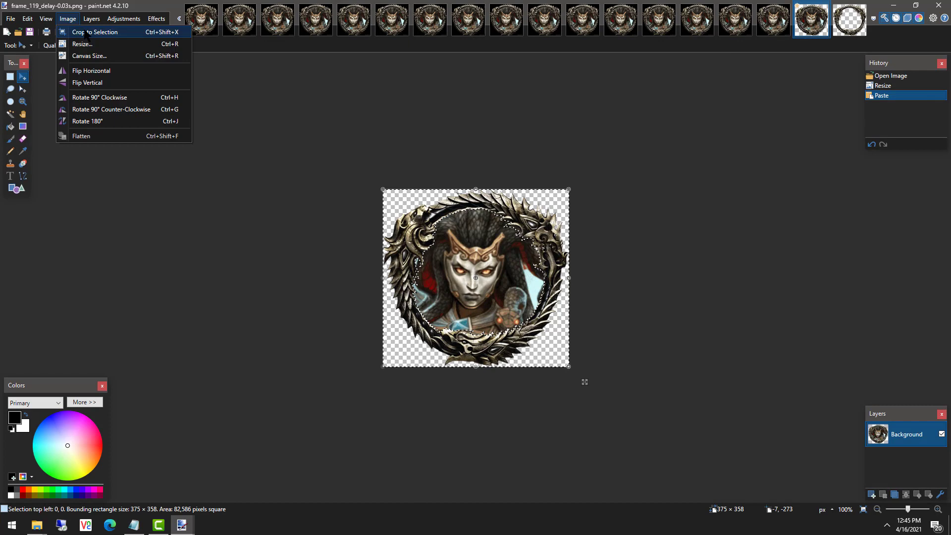
pyautogui.click(80, 64)
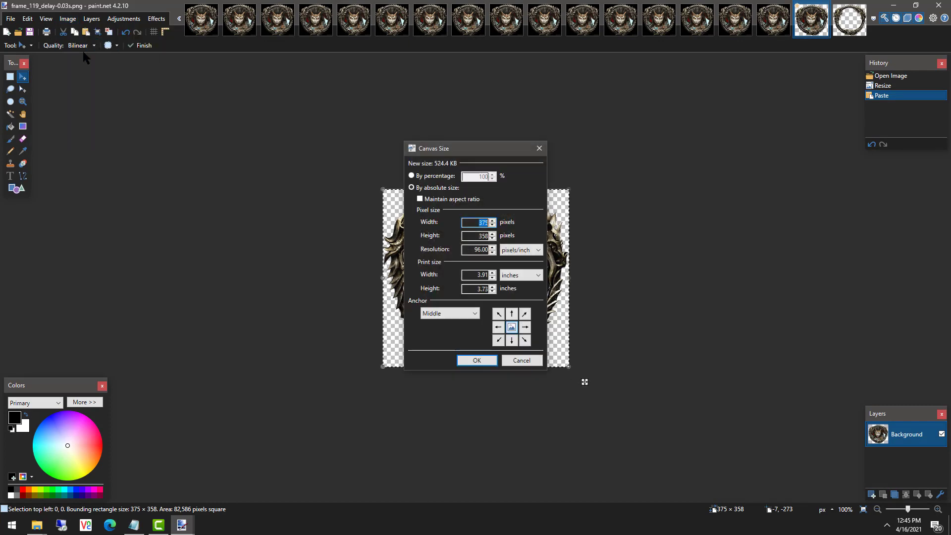
pyautogui.press('Escape')
pyautogui.click(772, 26)
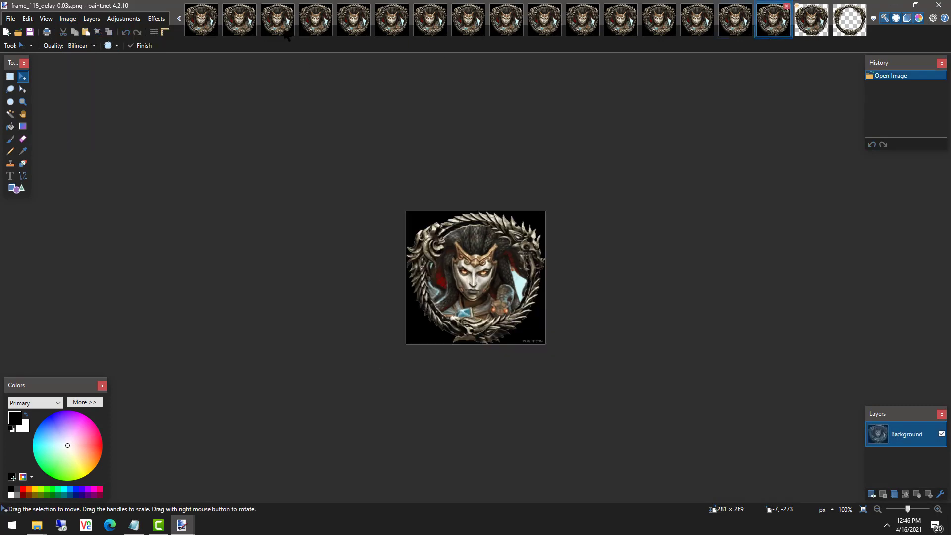
pyautogui.click(68, 19)
pyautogui.click(79, 58)
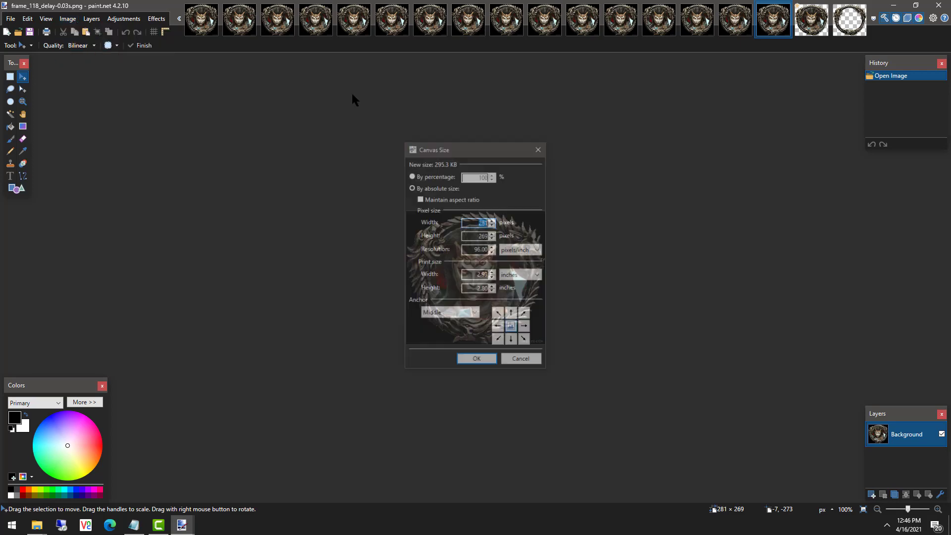
pyautogui.press('Escape')
pyautogui.click(811, 20)
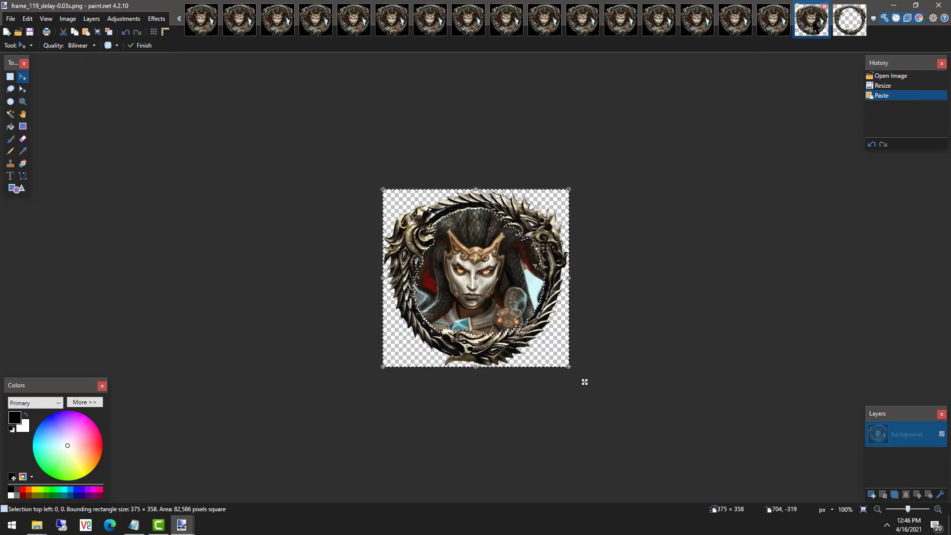
# Undo the ring paste on frame_119 and retry pasting, cancelling the oversized paste.
pyautogui.click(894, 87)
pyautogui.hotkey('ctrl', 'z')
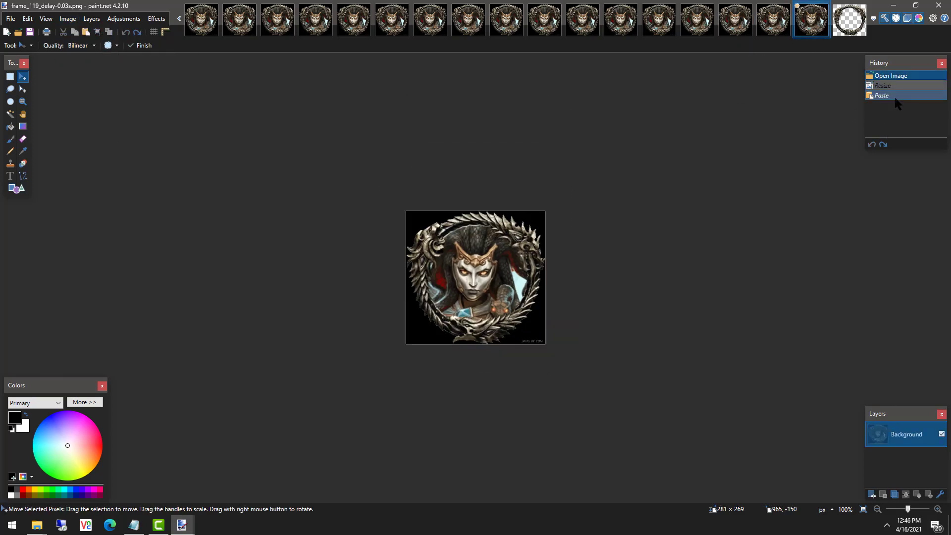
pyautogui.click(793, 259)
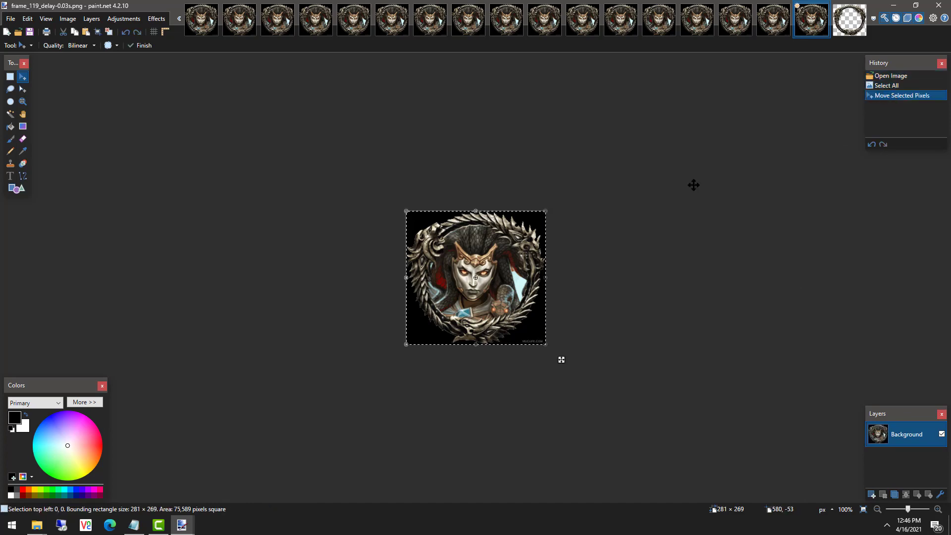
pyautogui.hotkey('ctrl', 'v')
pyautogui.press('Escape')
pyautogui.click(850, 22)
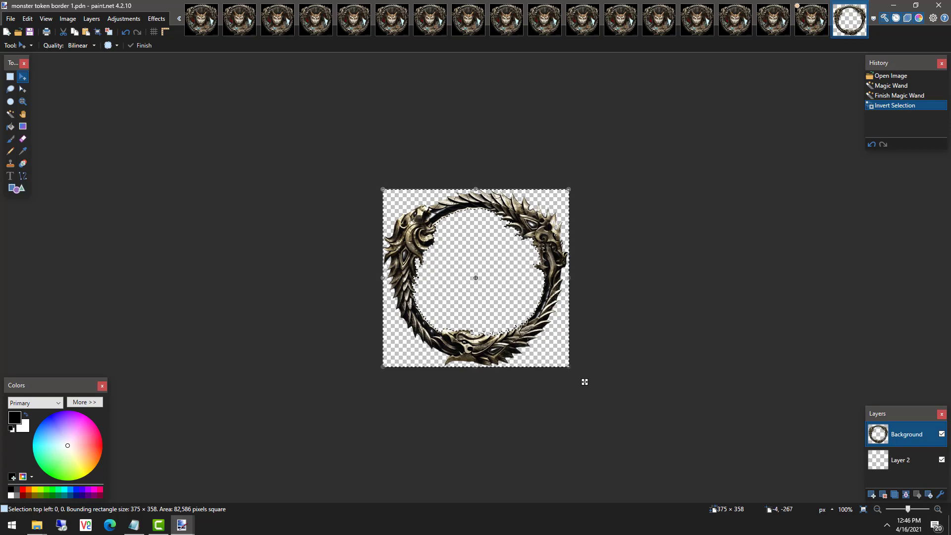
pyautogui.hotkey('ctrl', 'shift', 'Tab')
# Confirm frame_119's canvas is 281 × 269 and revert the border image to Open Image.
pyautogui.click(68, 18)
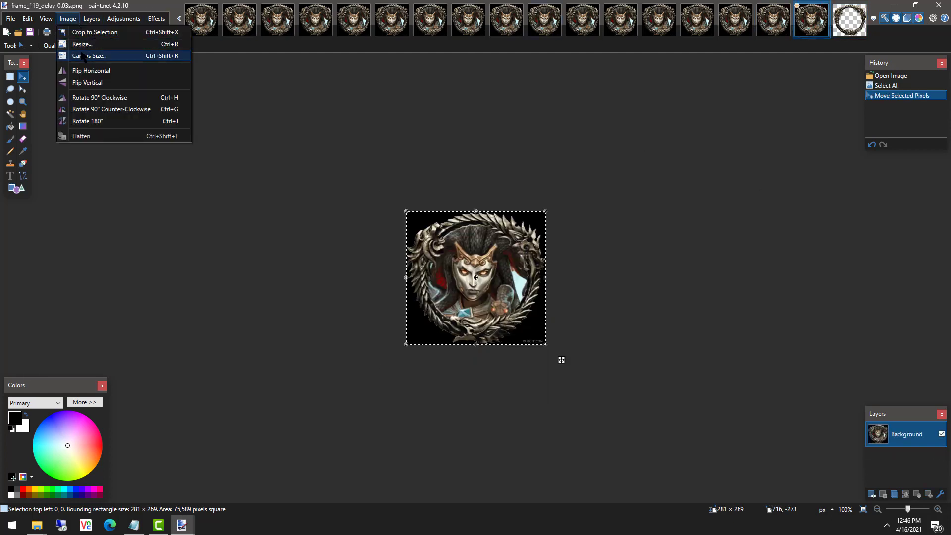
pyautogui.click(83, 56)
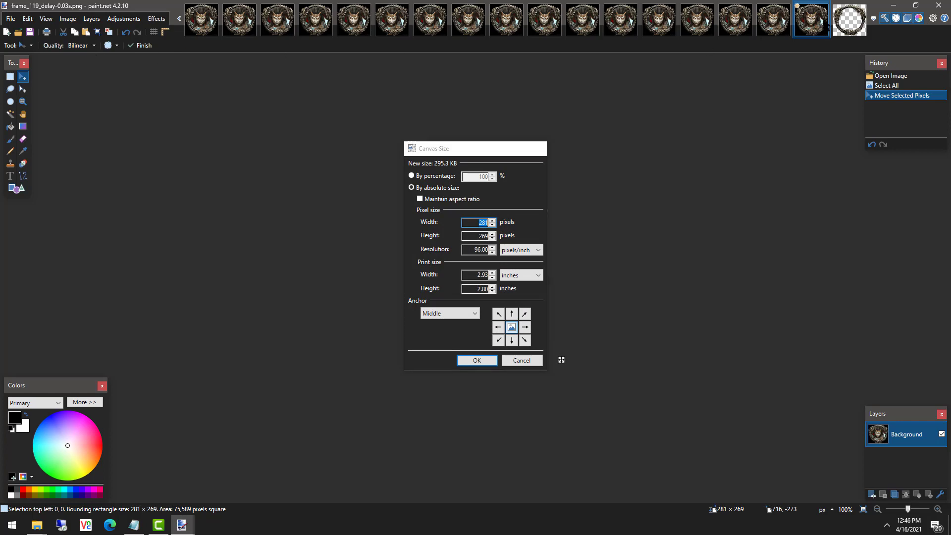
pyautogui.press('Escape')
pyautogui.hotkey('ctrl', 'Tab')
pyautogui.click(883, 77)
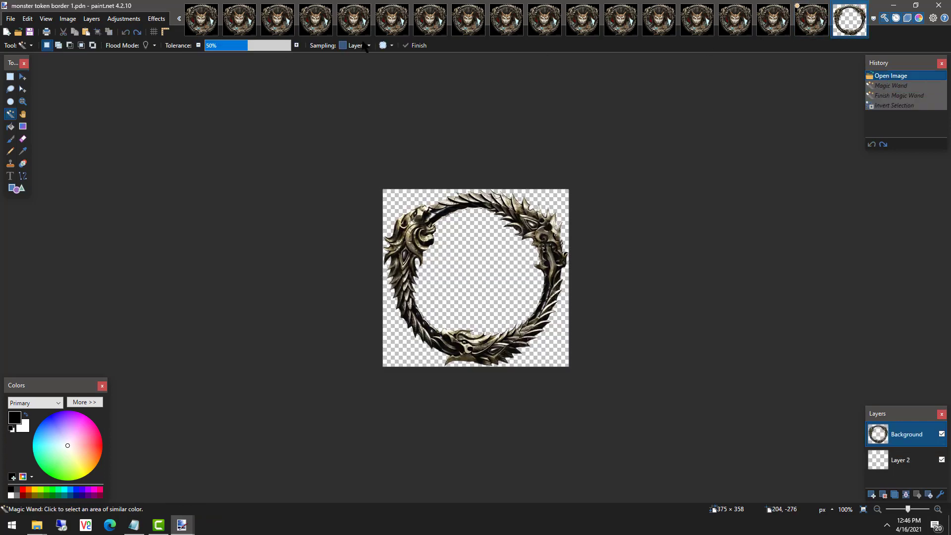
# Try a first resize of the ring border, then look up frame_119's pixel size.
pyautogui.click(68, 18)
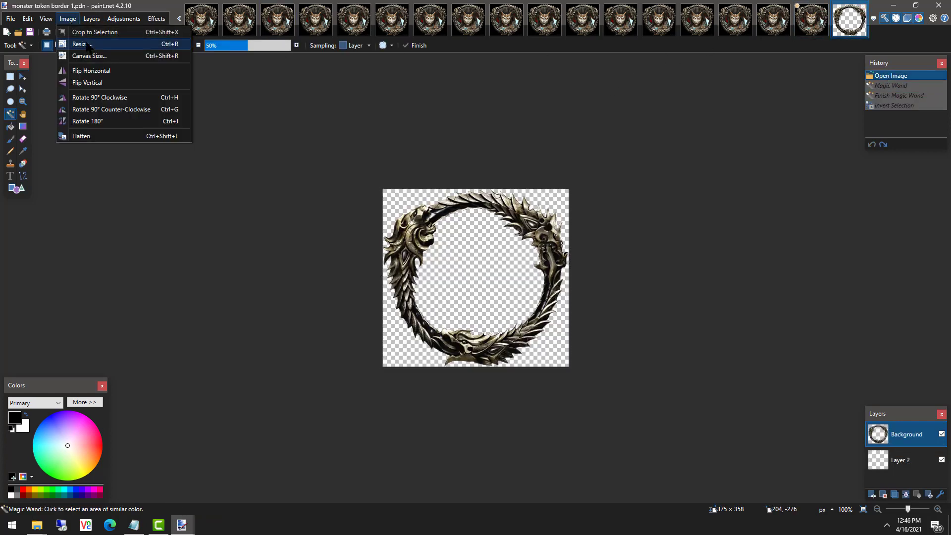
pyautogui.click(87, 44)
pyautogui.write('281')
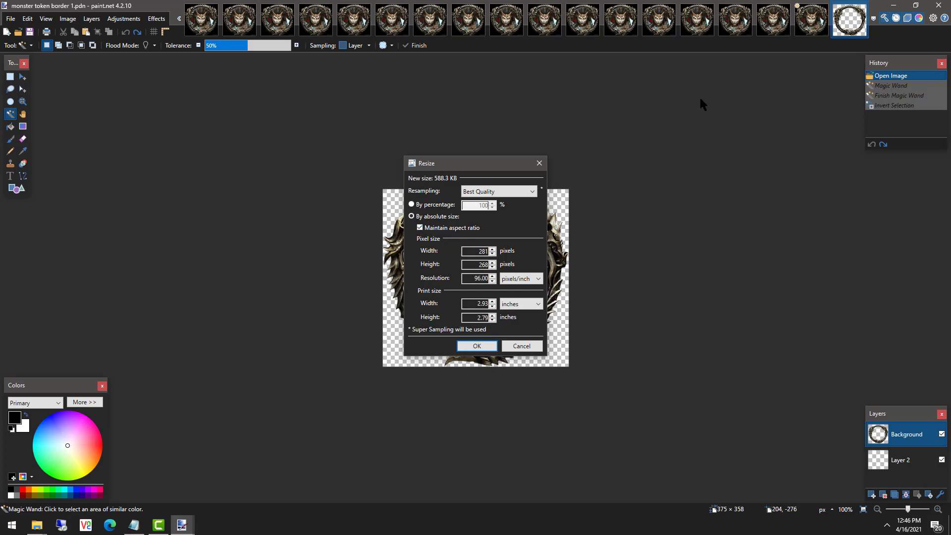
pyautogui.press('Return')
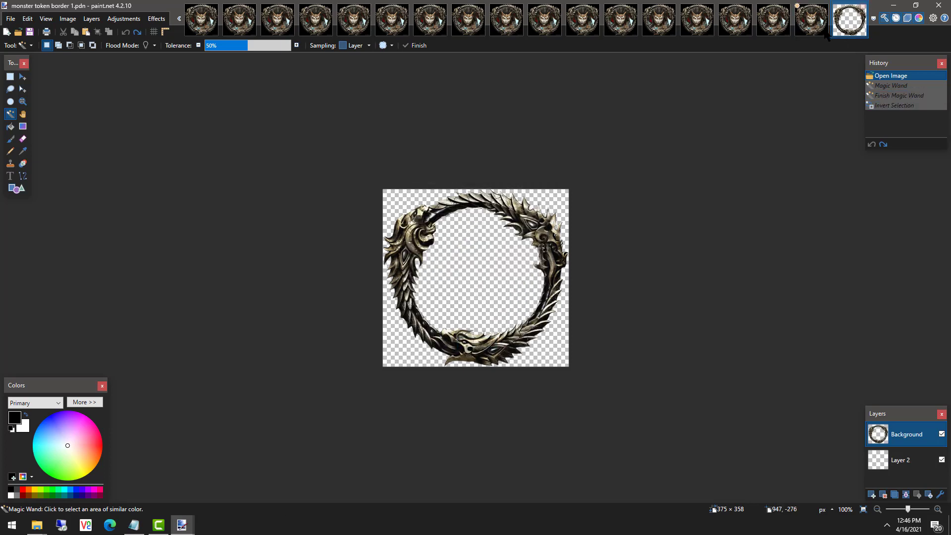
pyautogui.hotkey('ctrl', 'shift', 'Tab')
pyautogui.click(68, 18)
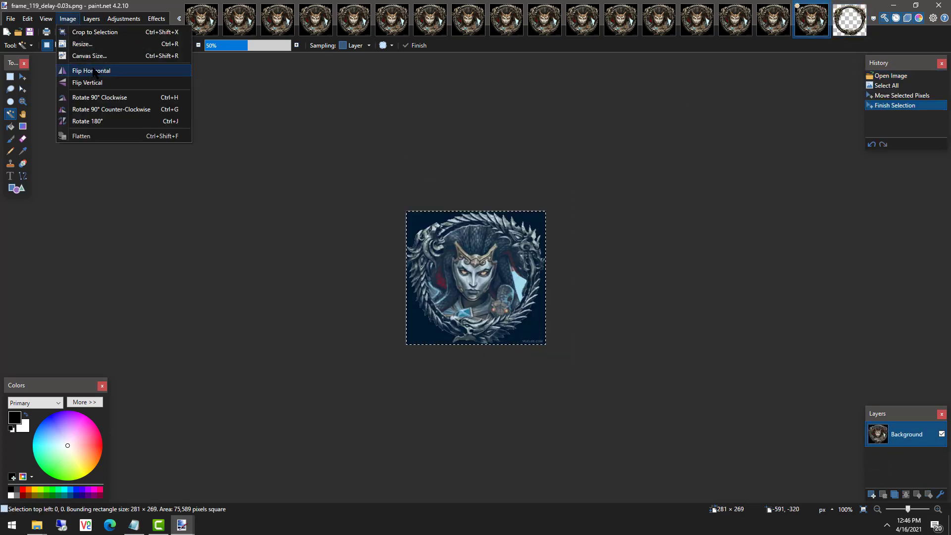
pyautogui.click(89, 44)
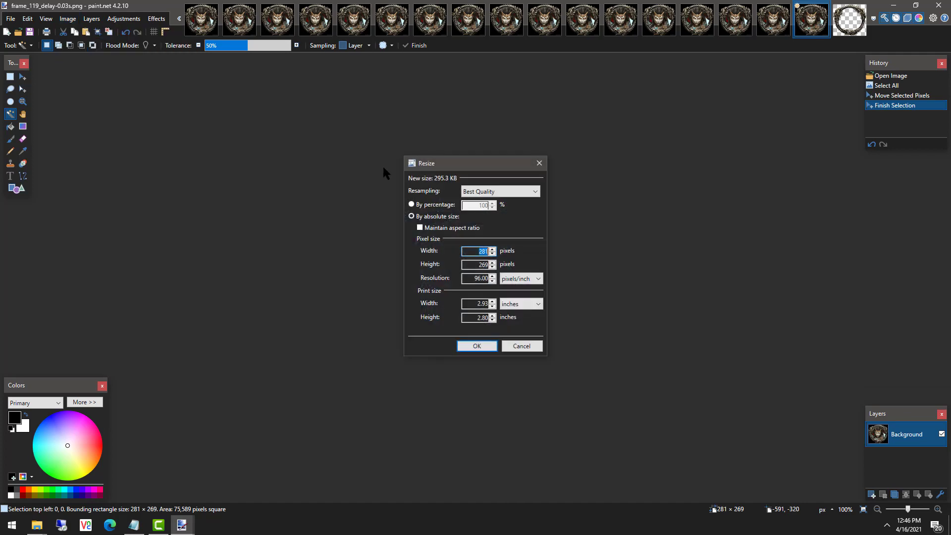
pyautogui.press('Escape')
pyautogui.click(853, 30)
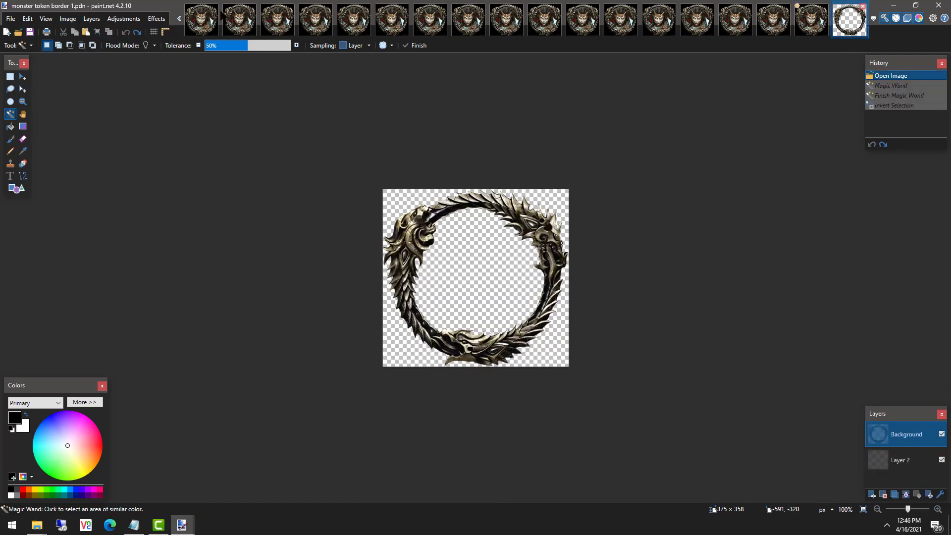
# Resize the ring border image to 281 × 269 pixels.
pyautogui.click(68, 19)
pyautogui.click(74, 45)
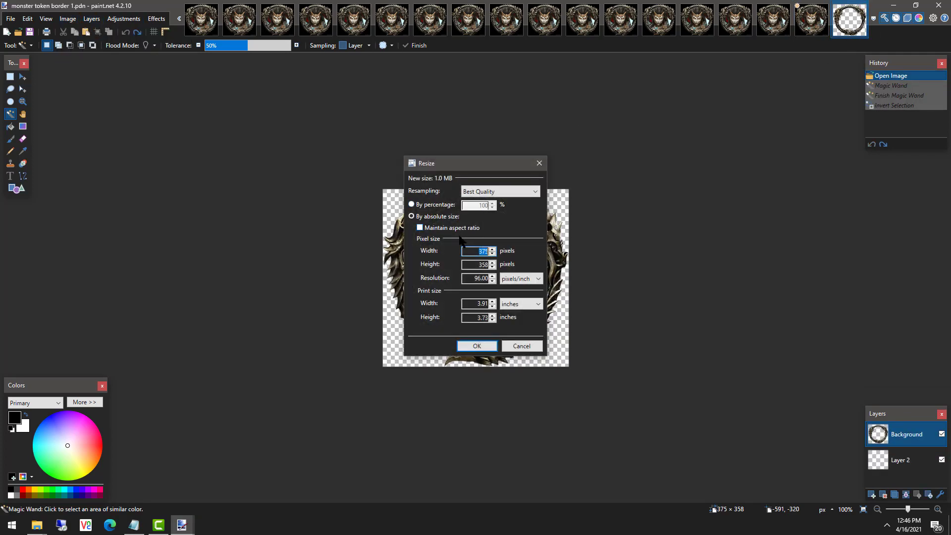
pyautogui.write('282')
pyautogui.click(493, 263)
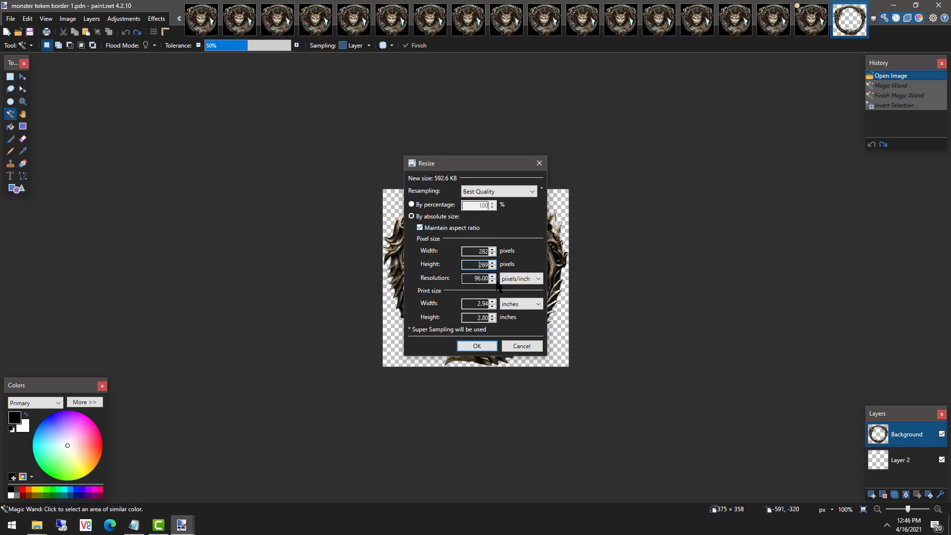
pyautogui.click(492, 254)
pyautogui.click(477, 347)
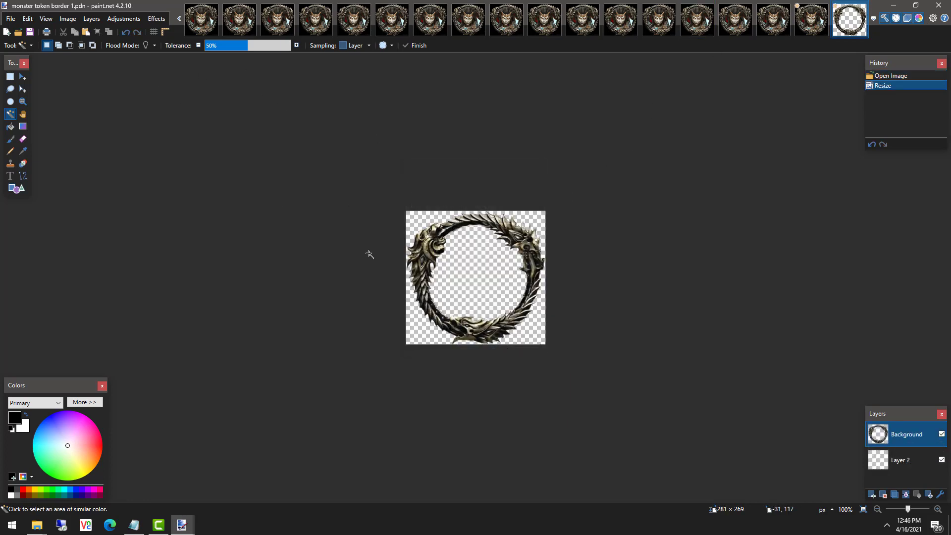
# Select the ring's round opening with an ellipse and invert it to isolate the border.
pyautogui.click(10, 101)
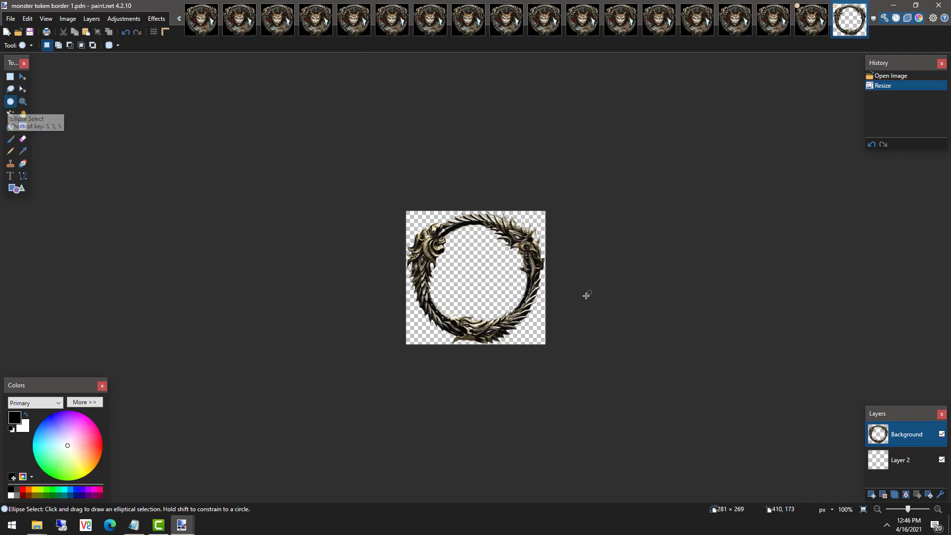
pyautogui.scroll(2, 566, 290)
pyautogui.scroll(2, 513, 265)
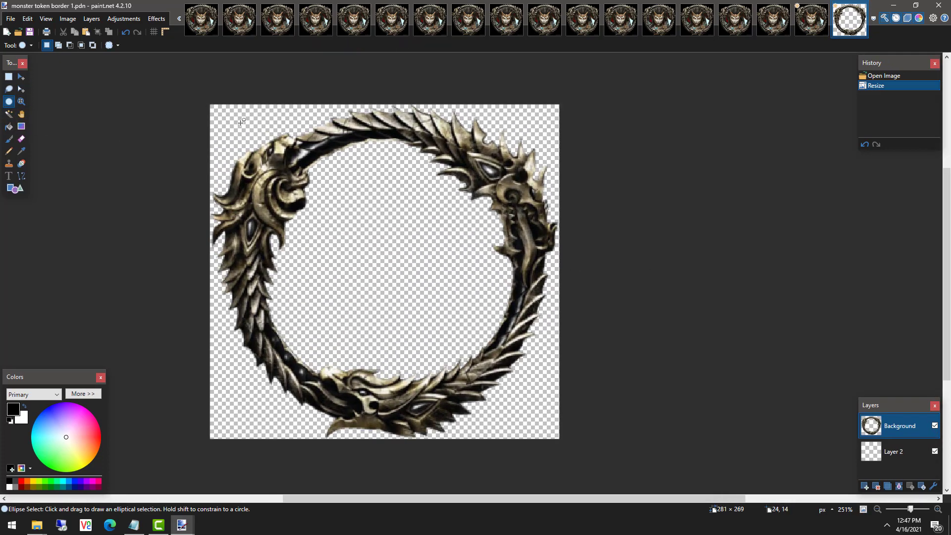
pyautogui.moveTo(241, 122); pyautogui.dragTo(534, 398)
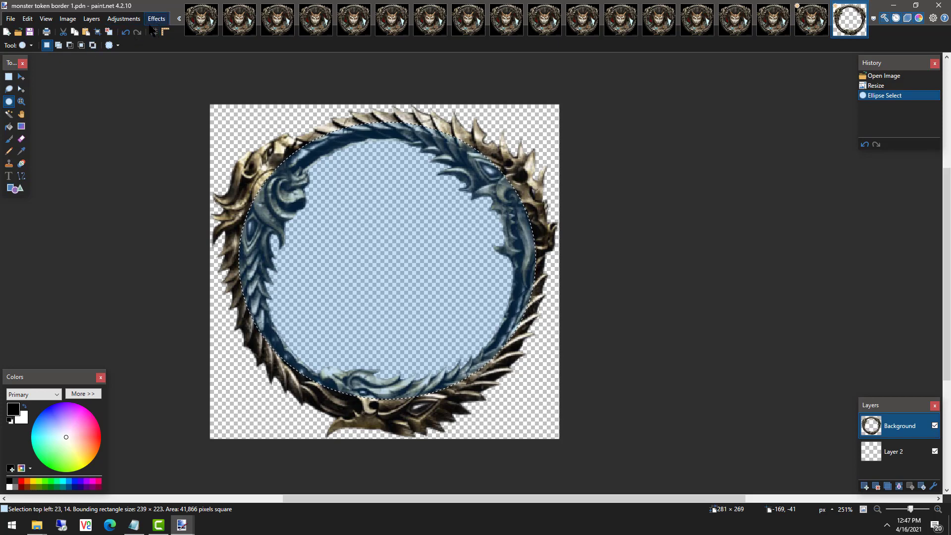
pyautogui.click(27, 19)
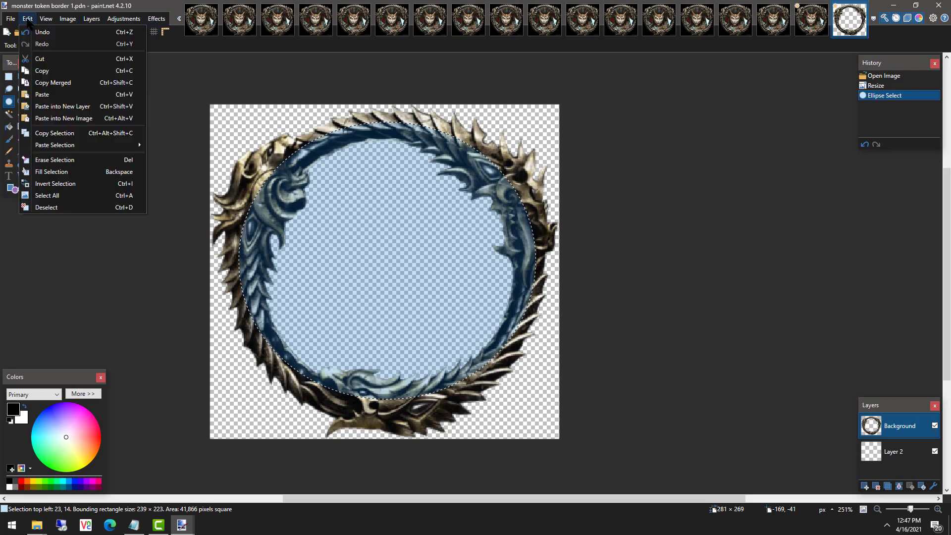
pyautogui.click(53, 187)
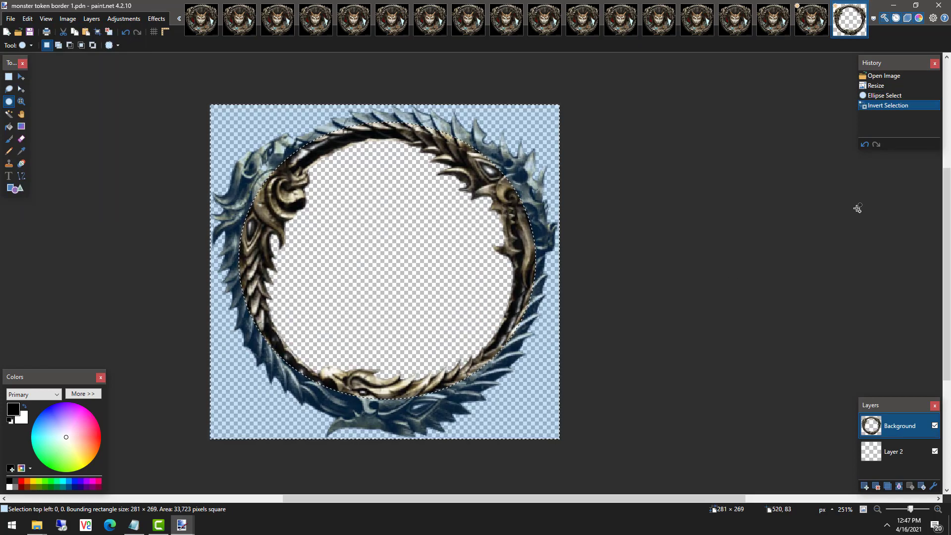
# Paste the ring border onto frame_119 and the next run of earlier frames.
pyautogui.click(812, 19)
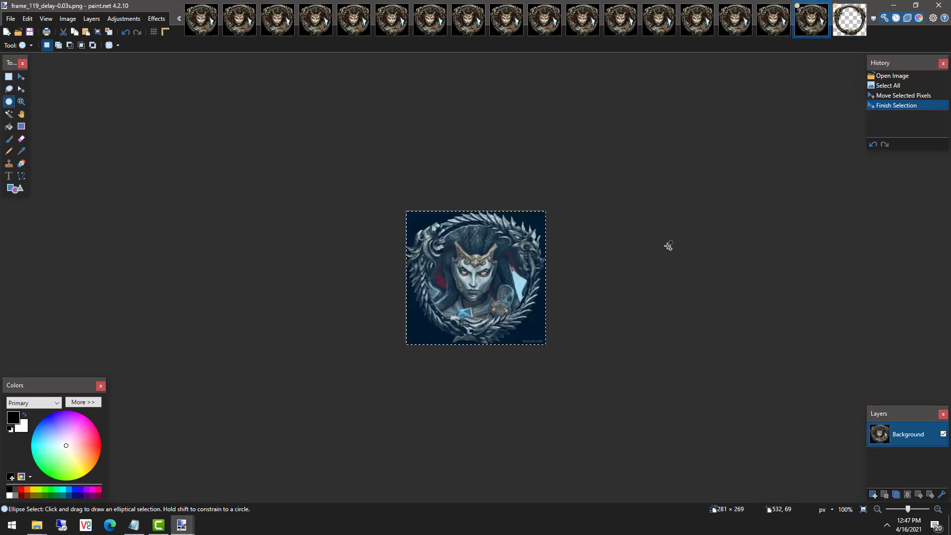
pyautogui.hotkey('ctrl', 'v')
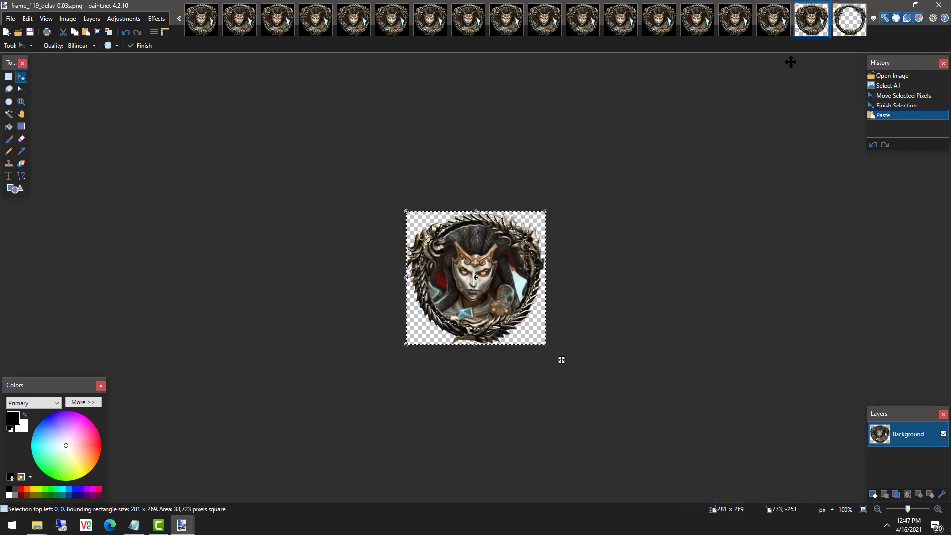
pyautogui.click(774, 25)
pyautogui.hotkey('ctrl', 'v')
pyautogui.click(735, 22)
pyautogui.hotkey('ctrl', 'v')
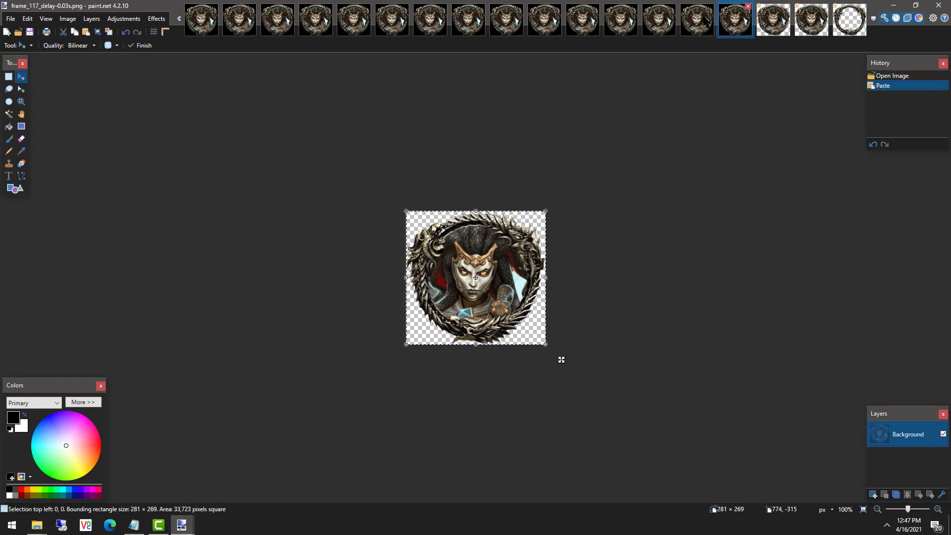
pyautogui.click(698, 22)
pyautogui.click(659, 22)
pyautogui.hotkey('ctrl', 'v')
pyautogui.click(620, 22)
pyautogui.hotkey('ctrl', 'v')
pyautogui.click(585, 25)
pyautogui.hotkey('ctrl', 'v')
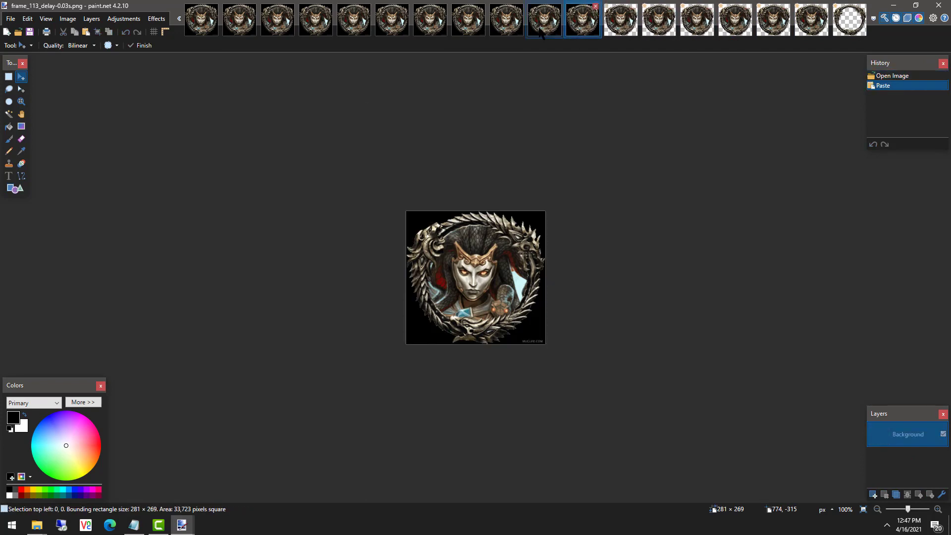
pyautogui.click(545, 25)
pyautogui.hotkey('ctrl', 'v')
pyautogui.click(506, 25)
pyautogui.click(392, 25)
pyautogui.hotkey('ctrl', 'v')
pyautogui.click(240, 28)
pyautogui.hotkey('ctrl', 'v')
pyautogui.click(201, 25)
pyautogui.hotkey('ctrl', 'v')
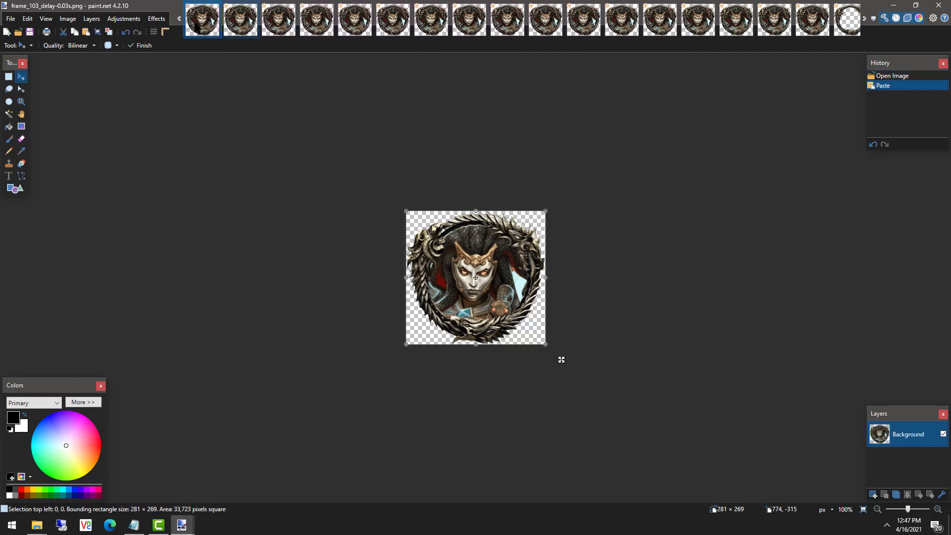
pyautogui.click(178, 19)
pyautogui.click(813, 25)
pyautogui.hotkey('ctrl', 'v')
pyautogui.click(774, 25)
pyautogui.click(737, 25)
pyautogui.click(706, 24)
pyautogui.hotkey('ctrl', 'v')
pyautogui.click(625, 25)
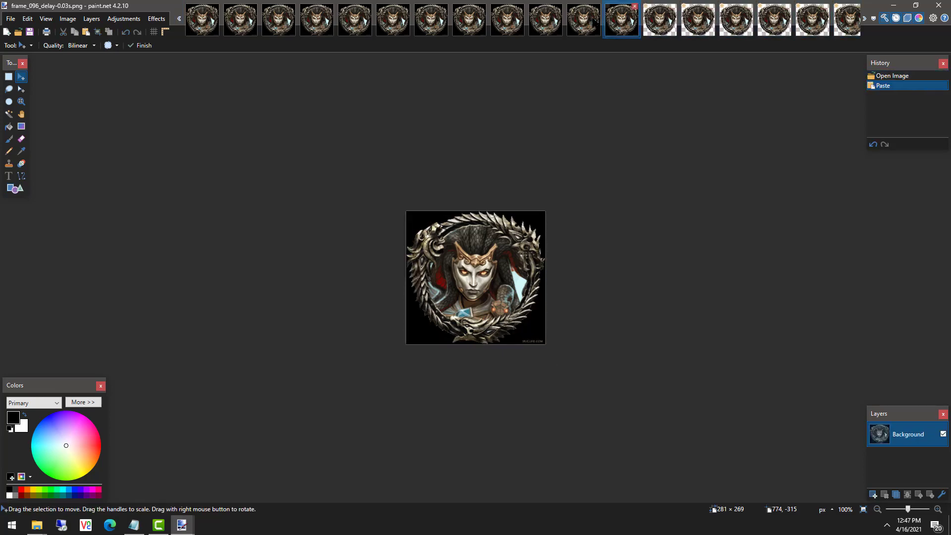
pyautogui.hotkey('ctrl', 'v')
pyautogui.click(473, 25)
pyautogui.click(358, 25)
pyautogui.hotkey('ctrl', 'v')
pyautogui.click(207, 24)
pyautogui.hotkey('ctrl', 'v')
pyautogui.click(179, 19)
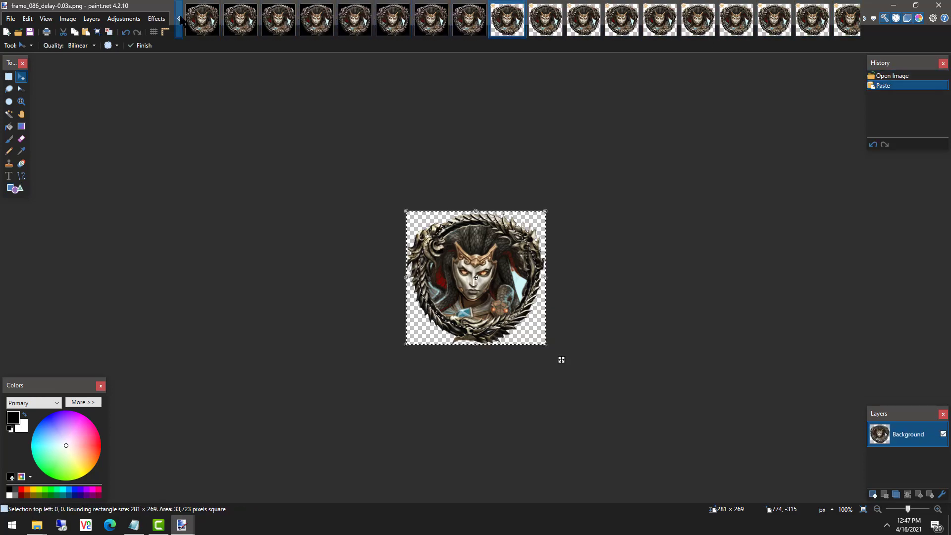
pyautogui.click(812, 25)
pyautogui.hotkey('ctrl', 'v')
pyautogui.click(736, 25)
pyautogui.hotkey('ctrl', 'v')
pyautogui.click(660, 25)
pyautogui.click(582, 26)
pyautogui.hotkey('ctrl', 'v')
pyautogui.click(469, 22)
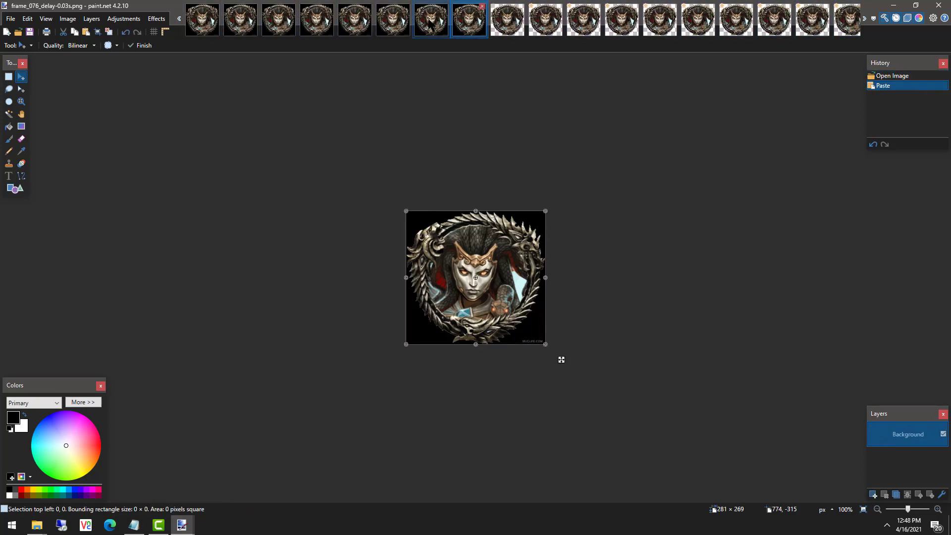
pyautogui.hotkey('ctrl', 'v')
pyautogui.click(317, 22)
pyautogui.hotkey('ctrl', 'v')
pyautogui.click(202, 22)
pyautogui.hotkey('ctrl', 'v')
pyautogui.click(179, 20)
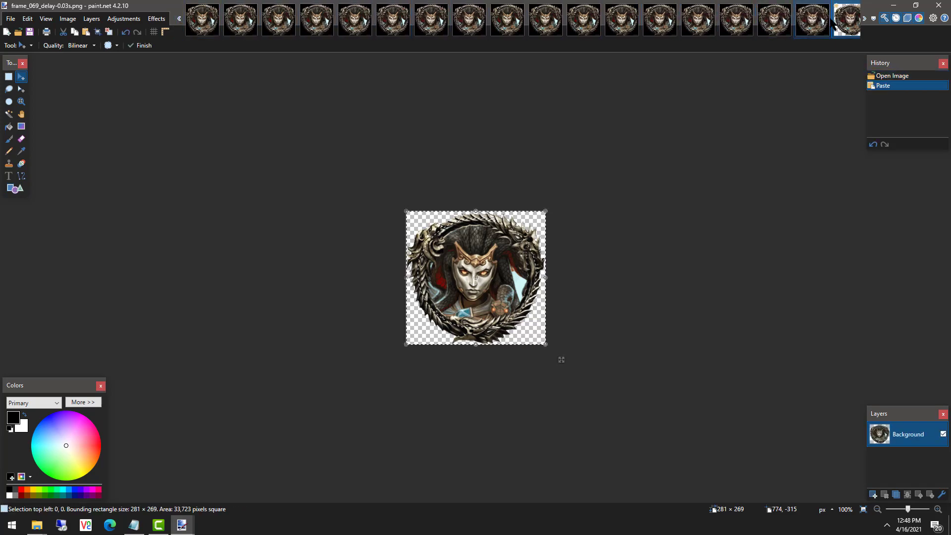
pyautogui.click(813, 20)
pyautogui.hotkey('ctrl', 'v')
pyautogui.click(774, 19)
pyautogui.hotkey('ctrl', 'v')
pyautogui.click(736, 20)
pyautogui.hotkey('ctrl', 'v')
pyautogui.click(699, 20)
pyautogui.hotkey('ctrl', 'v')
pyautogui.click(430, 19)
pyautogui.hotkey('ctrl', 'v')
pyautogui.click(317, 20)
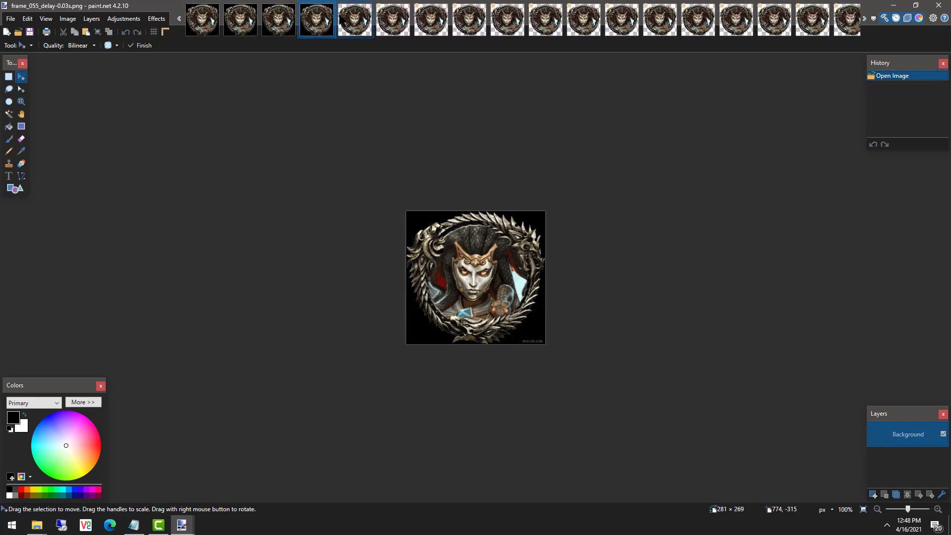
pyautogui.hotkey('ctrl', 'v')
pyautogui.click(202, 20)
pyautogui.hotkey('ctrl', 'v')
pyautogui.click(178, 21)
pyautogui.doubleClick(175, 23)
pyautogui.scroll(12, 317, 30)
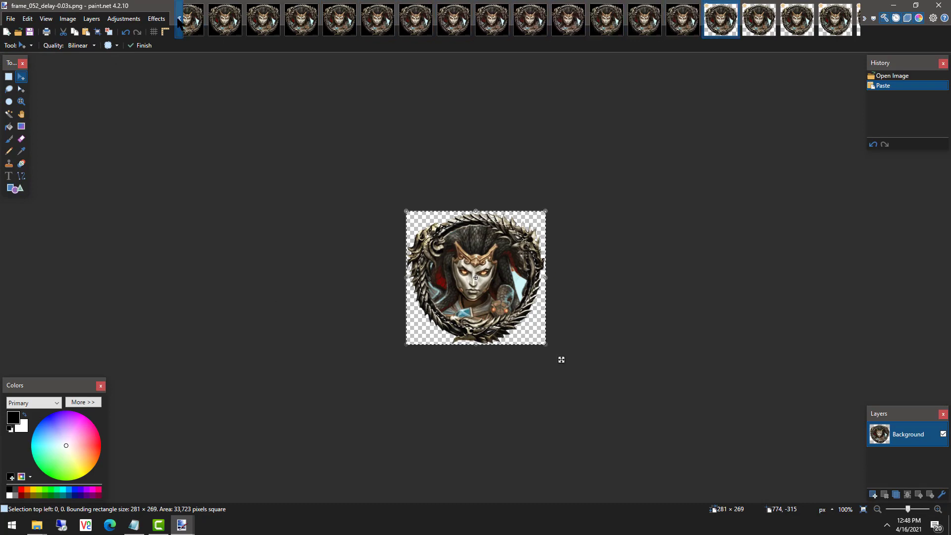
# Paste the border onto the remaining frames down to frame_000 and finalize it.
pyautogui.click(797, 24)
pyautogui.hotkey('ctrl', 'v')
pyautogui.click(759, 24)
pyautogui.hotkey('ctrl', 'v')
pyautogui.click(721, 24)
pyautogui.hotkey('ctrl', 'v')
pyautogui.click(683, 23)
pyautogui.hotkey('ctrl', 'v')
pyautogui.click(530, 24)
pyautogui.hotkey('ctrl', 'v')
pyautogui.click(492, 24)
pyautogui.hotkey('ctrl', 'v')
pyautogui.click(454, 24)
pyautogui.hotkey('ctrl', 'v')
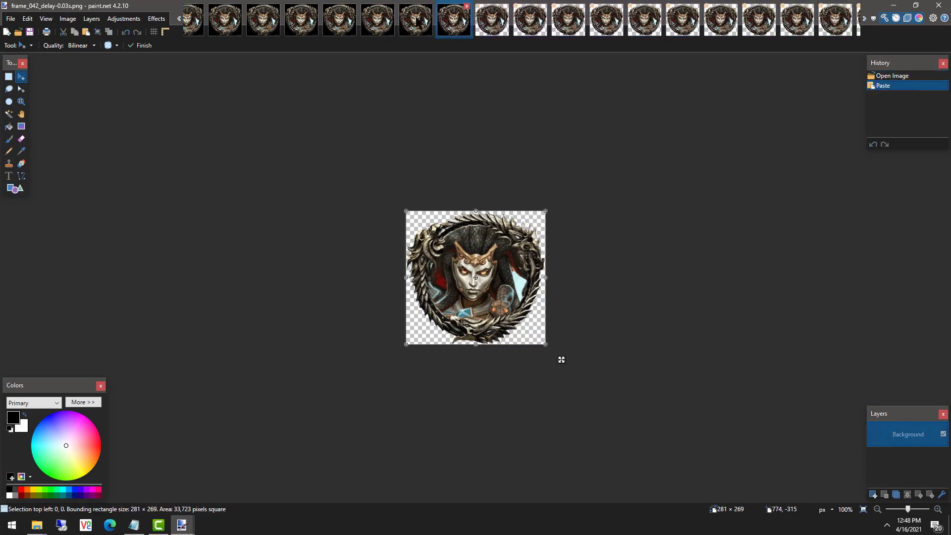
pyautogui.click(415, 24)
pyautogui.click(180, 19)
pyautogui.click(190, 22)
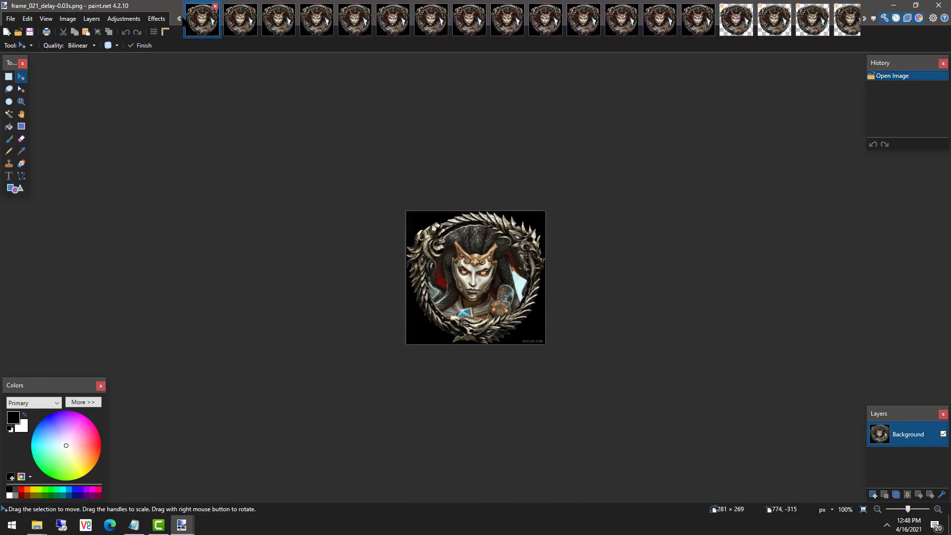
pyautogui.click(180, 22)
pyautogui.click(813, 22)
pyautogui.hotkey('ctrl', 'v')
pyautogui.click(774, 23)
pyautogui.hotkey('ctrl', 'v')
pyautogui.click(736, 22)
pyautogui.hotkey('ctrl', 'v')
pyautogui.click(622, 22)
pyautogui.hotkey('ctrl', 'v')
pyautogui.click(583, 22)
pyautogui.hotkey('ctrl', 'v')
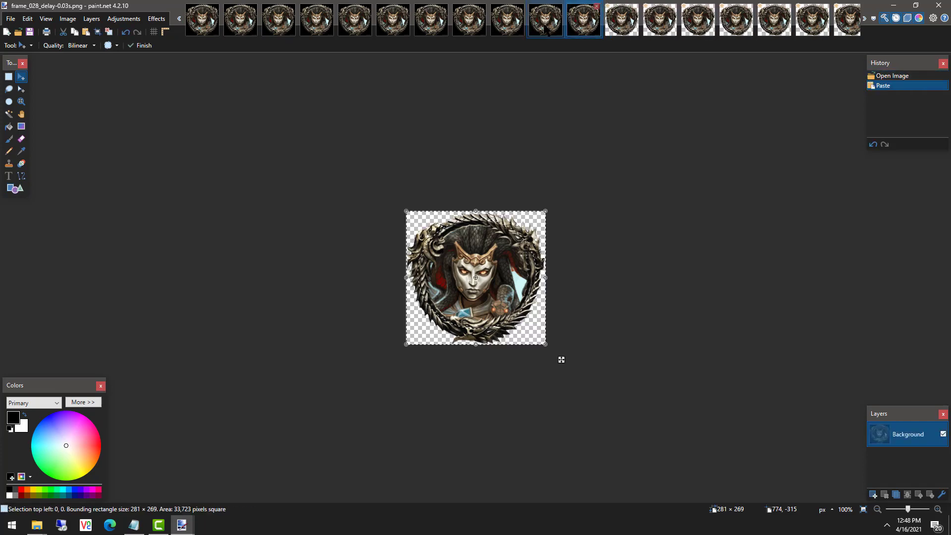
pyautogui.click(545, 23)
pyautogui.hotkey('ctrl', 'v')
pyautogui.click(507, 23)
pyautogui.click(201, 21)
pyautogui.hotkey('ctrl', 'v')
pyautogui.click(179, 20)
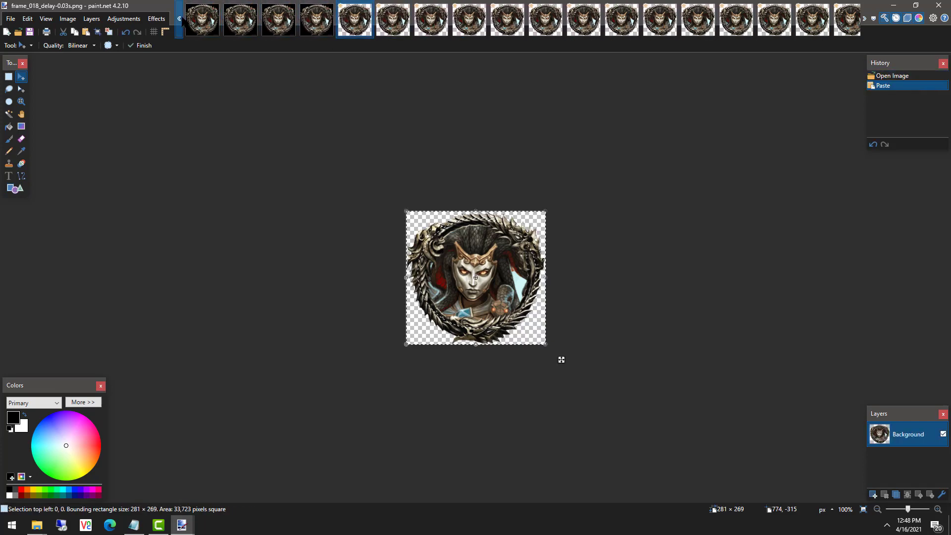
pyautogui.click(805, 22)
pyautogui.hotkey('ctrl', 'v')
pyautogui.click(767, 22)
pyautogui.hotkey('ctrl', 'v')
pyautogui.click(729, 22)
pyautogui.hotkey('ctrl', 'v')
pyautogui.click(617, 25)
pyautogui.hotkey('ctrl', 'v')
pyautogui.click(579, 24)
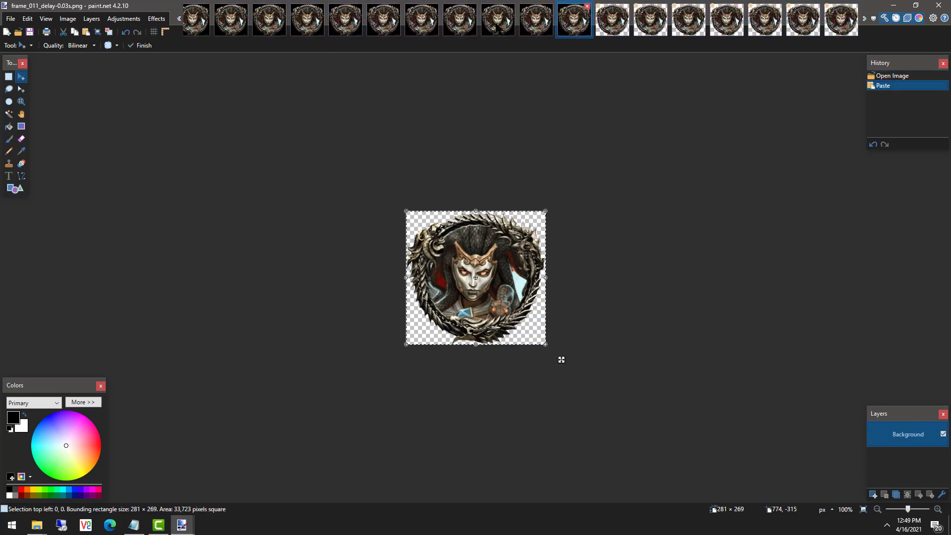
pyautogui.hotkey('ctrl', 'v')
pyautogui.click(542, 24)
pyautogui.hotkey('ctrl', 'v')
pyautogui.click(503, 23)
pyautogui.hotkey('ctrl', 'v')
pyautogui.click(269, 20)
pyautogui.hotkey('ctrl', 'v')
pyautogui.click(230, 21)
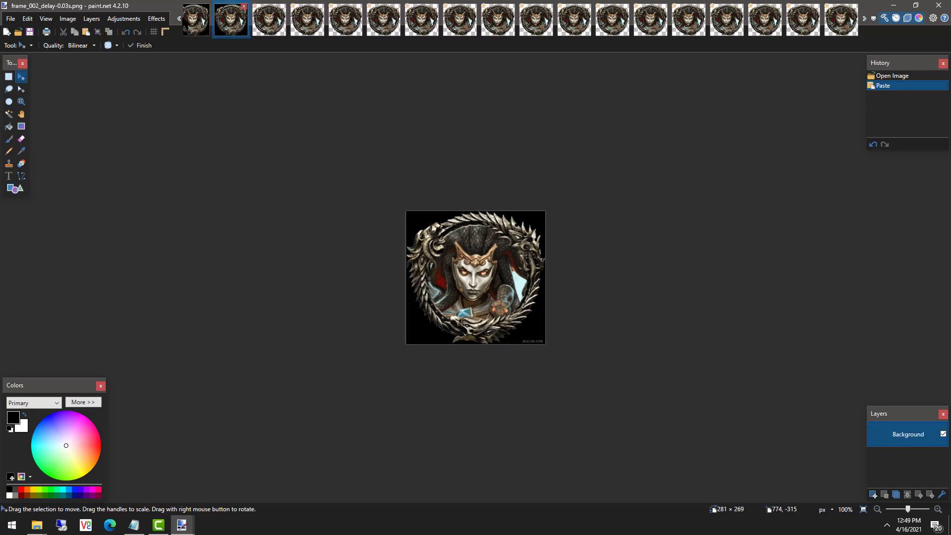
pyautogui.hotkey('ctrl', 'v')
pyautogui.click(195, 22)
pyautogui.hotkey('ctrl', 'v')
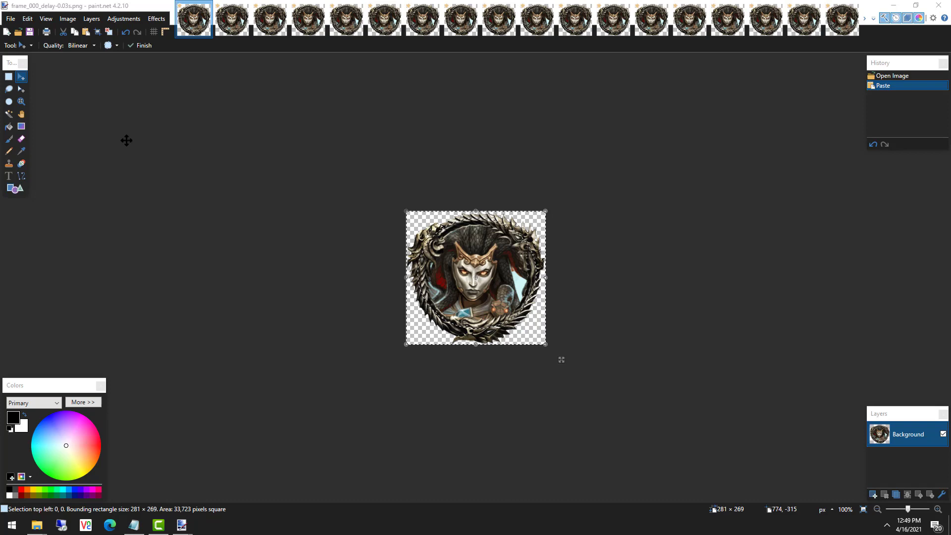
pyautogui.click(87, 106)
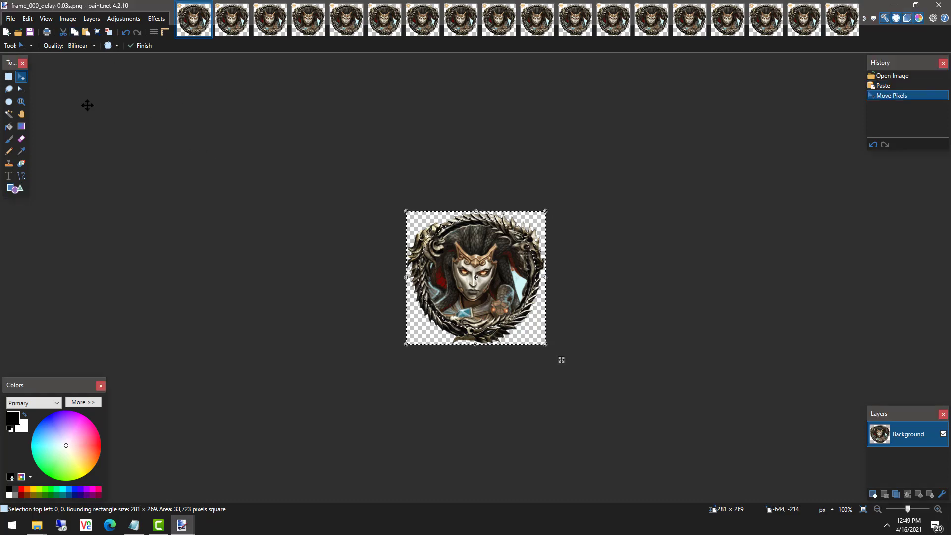
# Close monster token border 1.pdn without saving, then run Save All on the frames.
pyautogui.click(873, 18)
pyautogui.moveTo(949, 62); pyautogui.dragTo(947, 495)
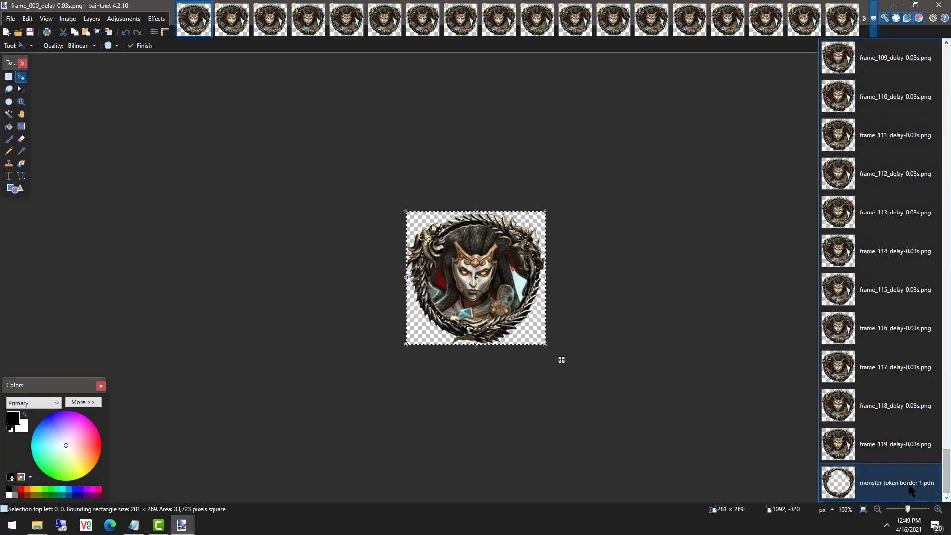
pyautogui.click(892, 483)
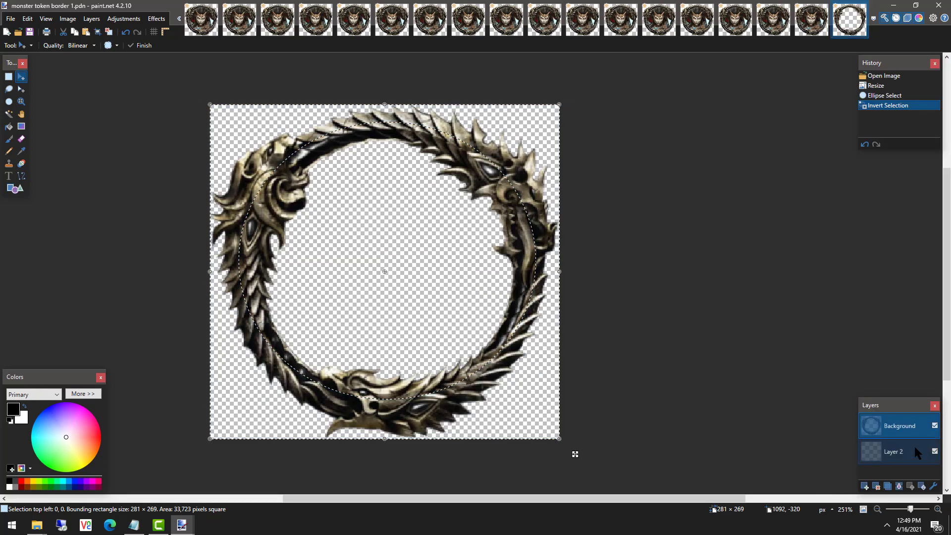
pyautogui.click(863, 7)
pyautogui.click(460, 328)
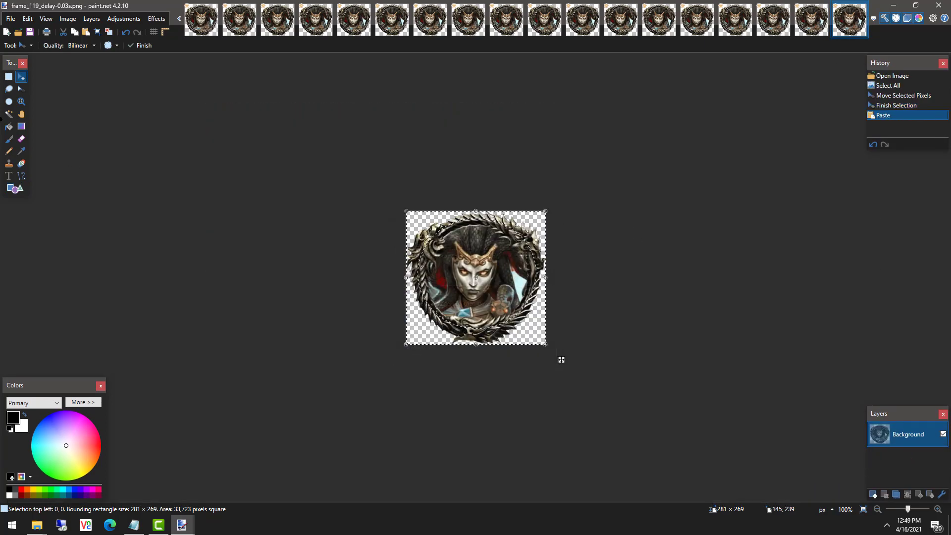
pyautogui.click(11, 18)
pyautogui.click(29, 118)
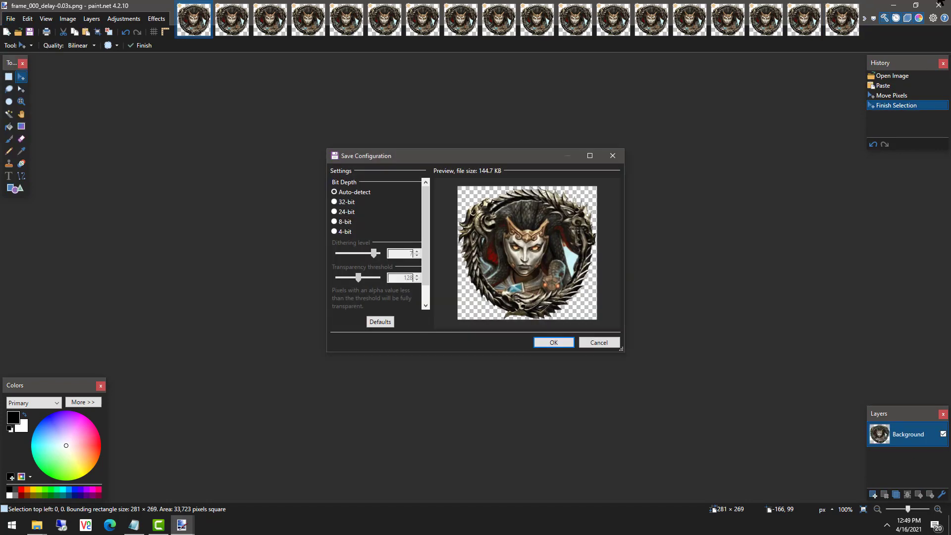
# Widen the Save Configuration dialog and save frame_000 as PNG with Auto-detect bit depth.
pyautogui.moveTo(427, 261); pyautogui.dragTo(428, 308)
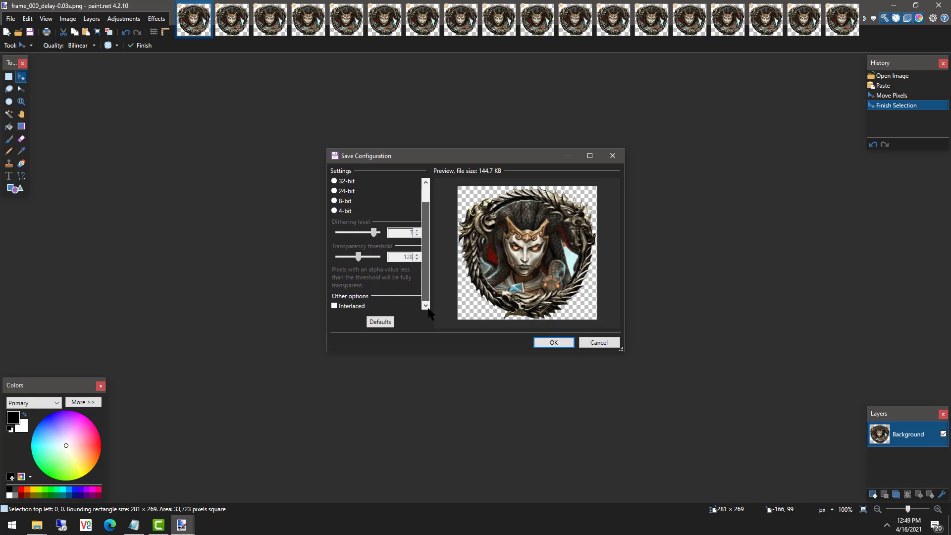
pyautogui.moveTo(328, 277); pyautogui.dragTo(206, 277)
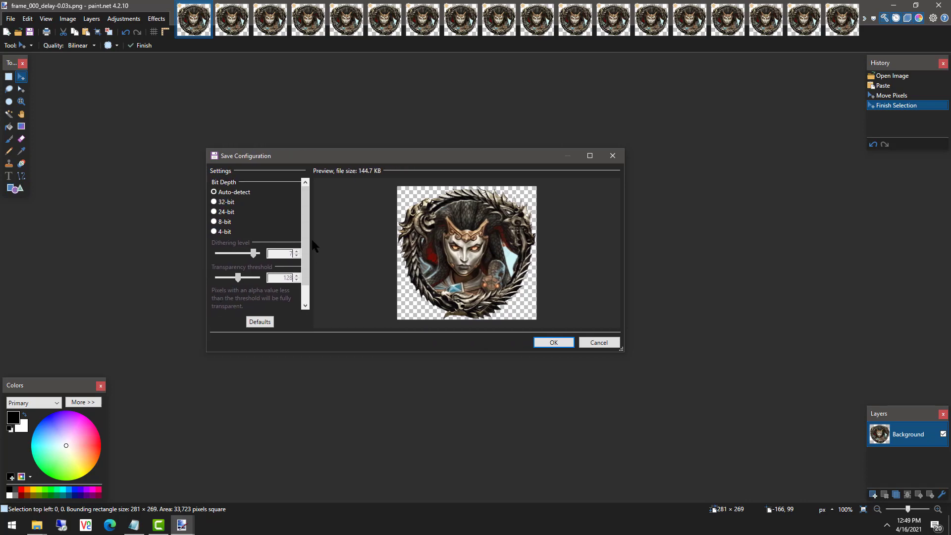
pyautogui.moveTo(308, 196)
pyautogui.mouseDown()
pyautogui.moveTo(309, 249)
pyautogui.moveTo(306, 197)
pyautogui.mouseUp()
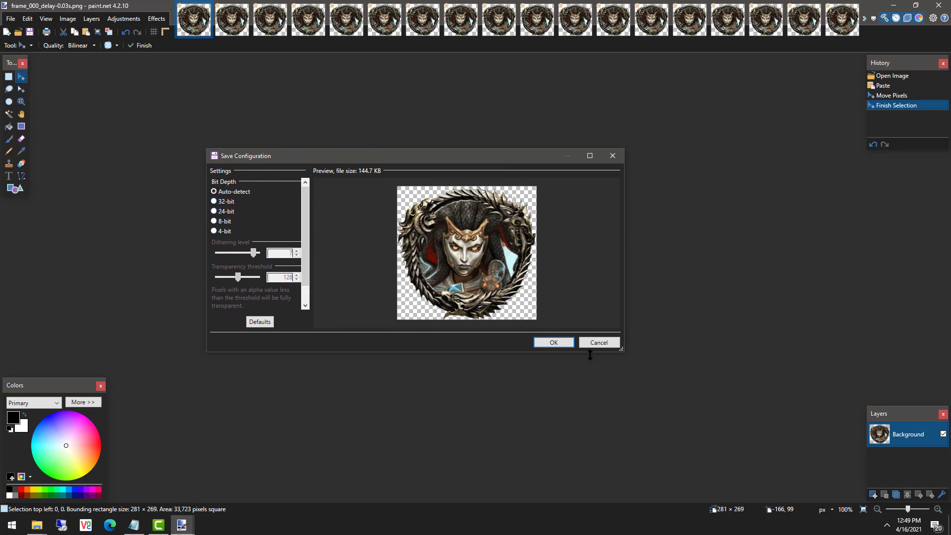
pyautogui.click(563, 343)
# Save each remaining frame through frame_119 as PNG, accepting the default save settings every time.
pyautogui.hotkey('ctrl', 'Tab')
pyautogui.hotkey('ctrl', 's')
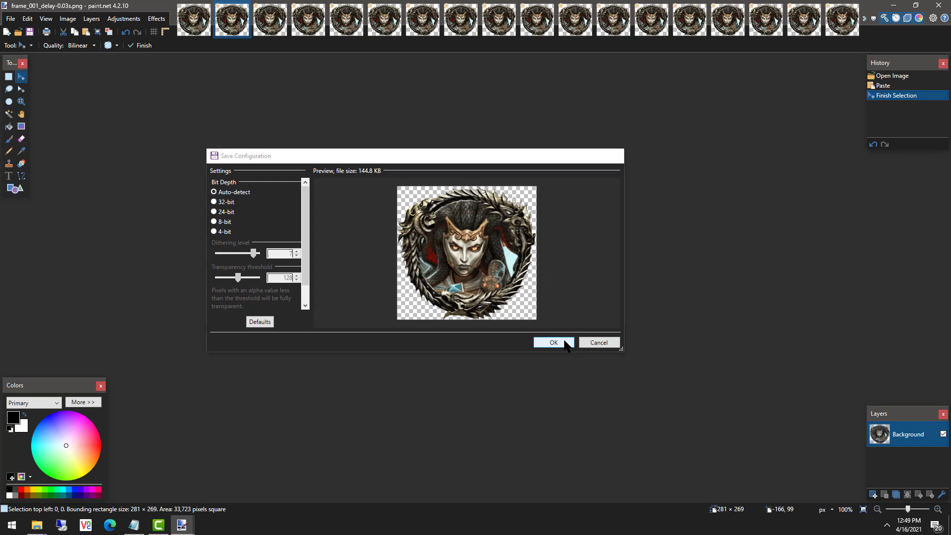
pyautogui.click(564, 342)
pyautogui.click(564, 342)
pyautogui.click(564, 342)
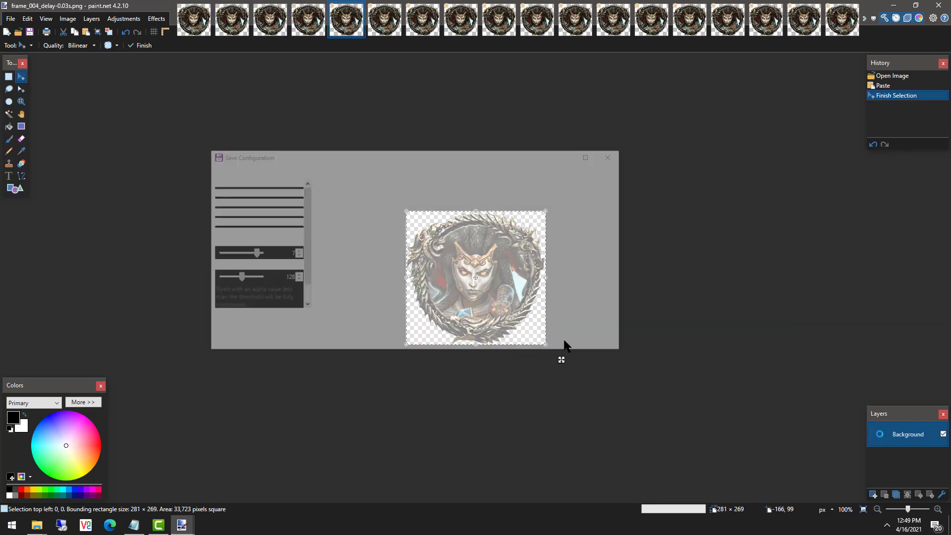
pyautogui.hotkey('ctrl', 'Tab')
pyautogui.hotkey('ctrl', 's')
pyautogui.click(564, 341)
pyautogui.hotkey('ctrl', 'Tab')
pyautogui.hotkey('ctrl', 's')
pyautogui.click(564, 340)
pyautogui.hotkey('ctrl', 'Tab')
pyautogui.hotkey('ctrl', 's')
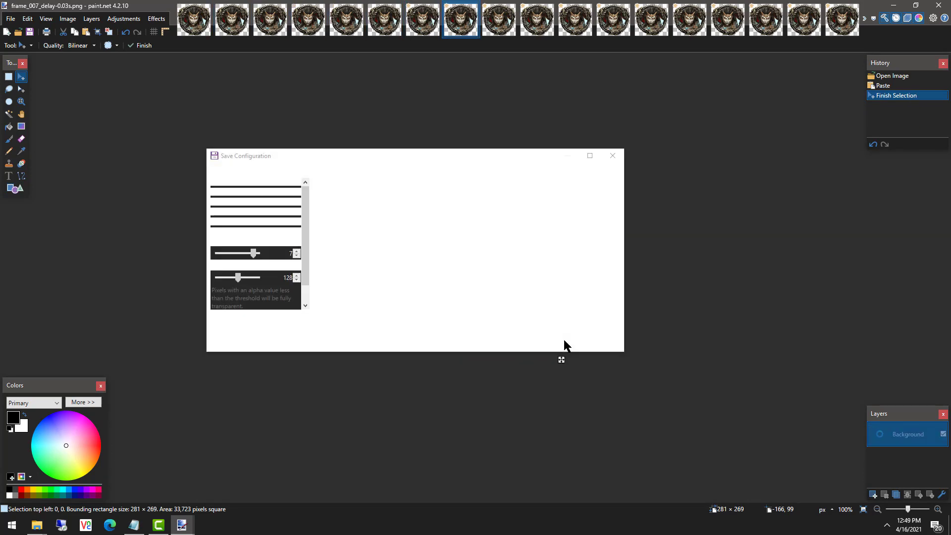
pyautogui.click(565, 341)
pyautogui.hotkey('ctrl', 'Tab')
pyautogui.hotkey('ctrl', 's')
pyautogui.click(565, 341)
pyautogui.hotkey('ctrl', 'Tab')
pyautogui.hotkey('ctrl', 's')
pyautogui.click(564, 341)
pyautogui.hotkey('ctrl', 'Tab')
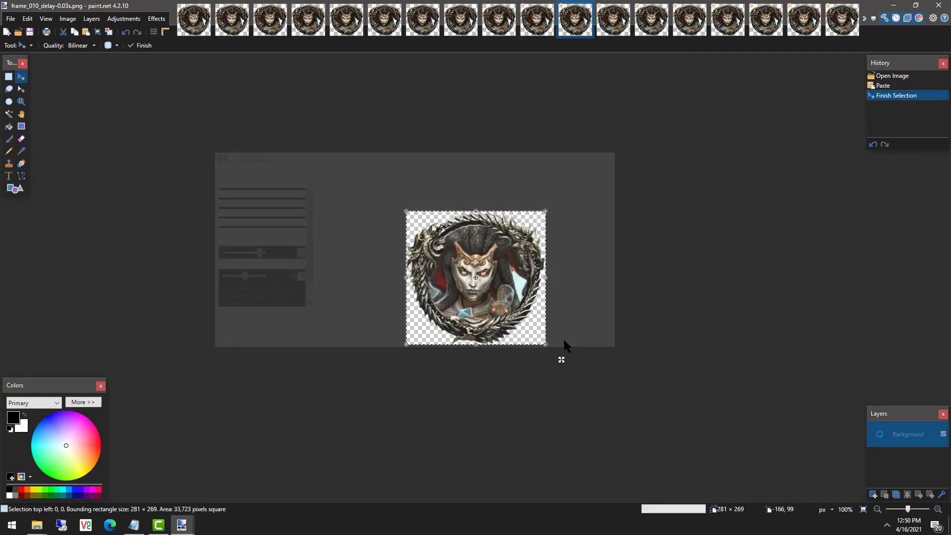
pyautogui.click(564, 340)
pyautogui.click(564, 340)
pyautogui.click(563, 339)
pyautogui.click(564, 340)
pyautogui.click(564, 340)
pyautogui.click(564, 340)
pyautogui.click(564, 340)
pyautogui.click(564, 340)
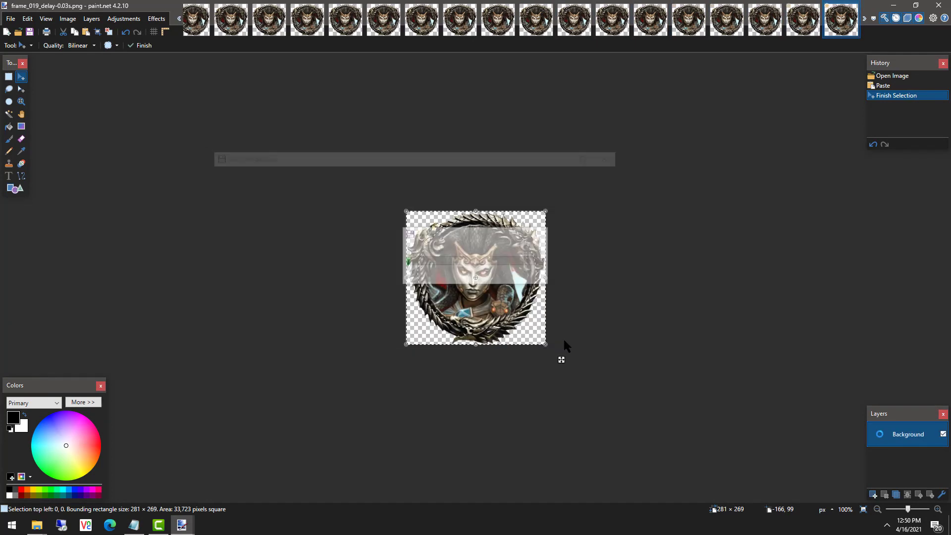
pyautogui.click(564, 340)
pyautogui.click(564, 340)
pyautogui.click(564, 340)
pyautogui.click(564, 340)
pyautogui.click(564, 340)
pyautogui.click(564, 339)
pyautogui.click(563, 340)
pyautogui.click(564, 340)
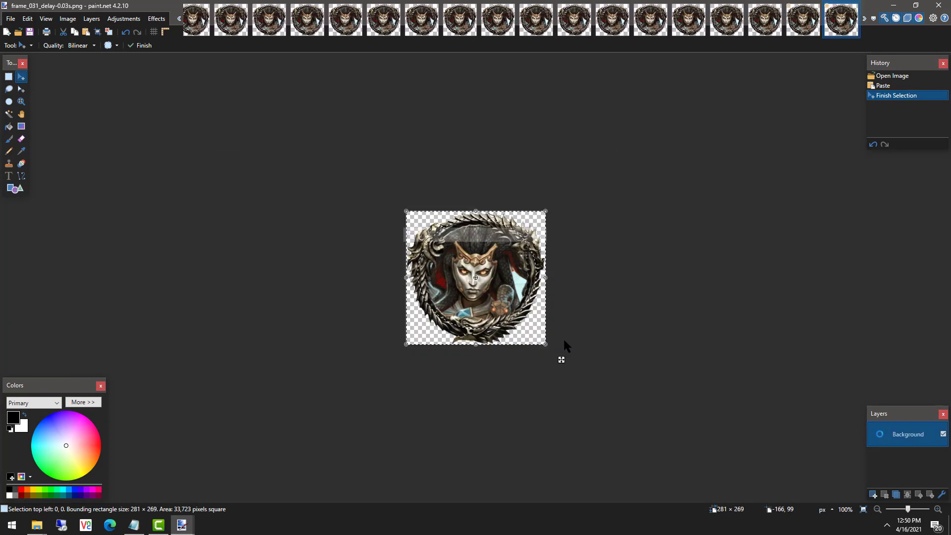
pyautogui.hotkey('ctrl', 's')
pyautogui.click(563, 338)
pyautogui.hotkey('ctrl', 'Tab')
pyautogui.hotkey('ctrl', 's')
pyautogui.click(564, 338)
pyautogui.hotkey('ctrl', 'Tab')
pyautogui.hotkey('ctrl', 's')
pyautogui.click(563, 338)
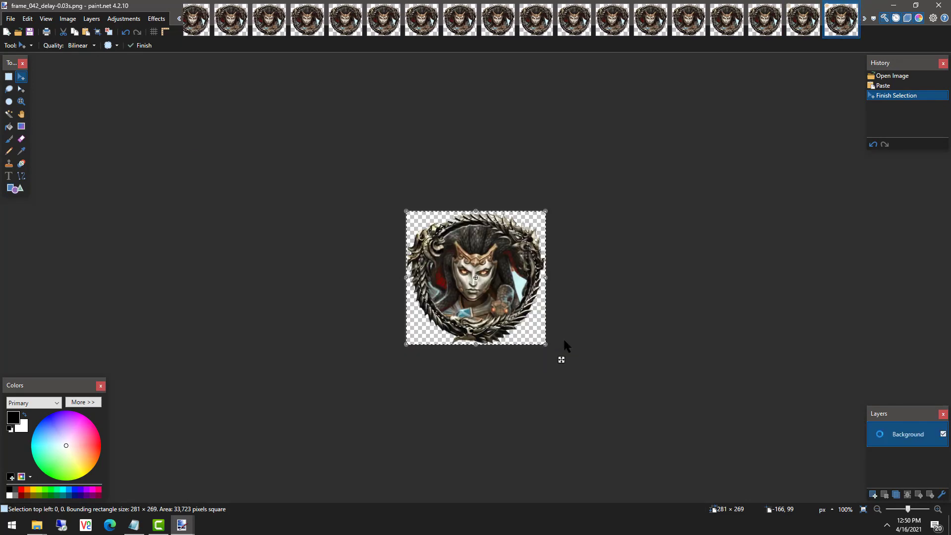
pyautogui.hotkey('ctrl', 's')
pyautogui.click(564, 338)
pyautogui.hotkey('ctrl', 'Tab')
pyautogui.hotkey('ctrl', 's')
pyautogui.click(563, 337)
pyautogui.hotkey('ctrl', 'Tab')
pyautogui.hotkey('ctrl', 's')
pyautogui.click(563, 338)
pyautogui.click(564, 340)
pyautogui.click(564, 340)
pyautogui.click(563, 340)
pyautogui.click(564, 340)
pyautogui.click(564, 340)
pyautogui.click(564, 340)
pyautogui.click(564, 340)
pyautogui.click(564, 340)
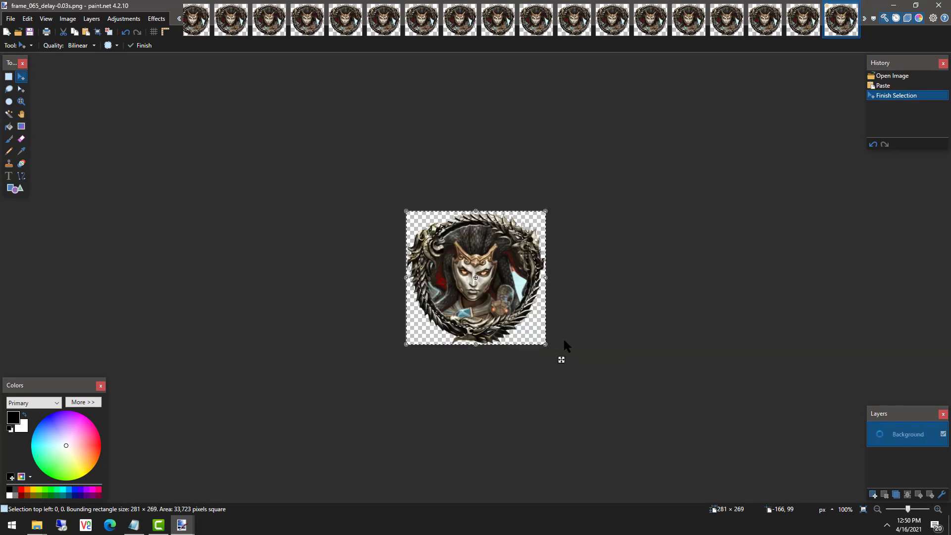
pyautogui.hotkey('ctrl', 's')
pyautogui.click(564, 340)
pyautogui.hotkey('ctrl', 'Tab')
pyautogui.hotkey('ctrl', 'Tab')
pyautogui.hotkey('ctrl', 's')
pyautogui.click(564, 340)
pyautogui.hotkey('ctrl', 'Tab')
pyautogui.hotkey('ctrl', 's')
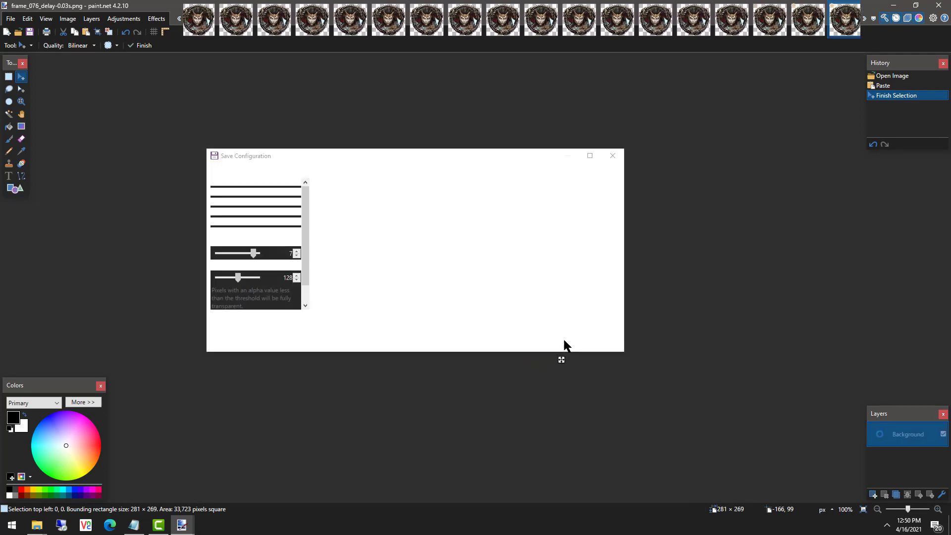
pyautogui.click(564, 340)
pyautogui.hotkey('ctrl', 'Tab')
pyautogui.hotkey('ctrl', 's')
pyautogui.click(564, 340)
pyautogui.hotkey('ctrl', 'Tab')
pyautogui.hotkey('ctrl', 's')
pyautogui.click(564, 340)
pyautogui.hotkey('ctrl', 's')
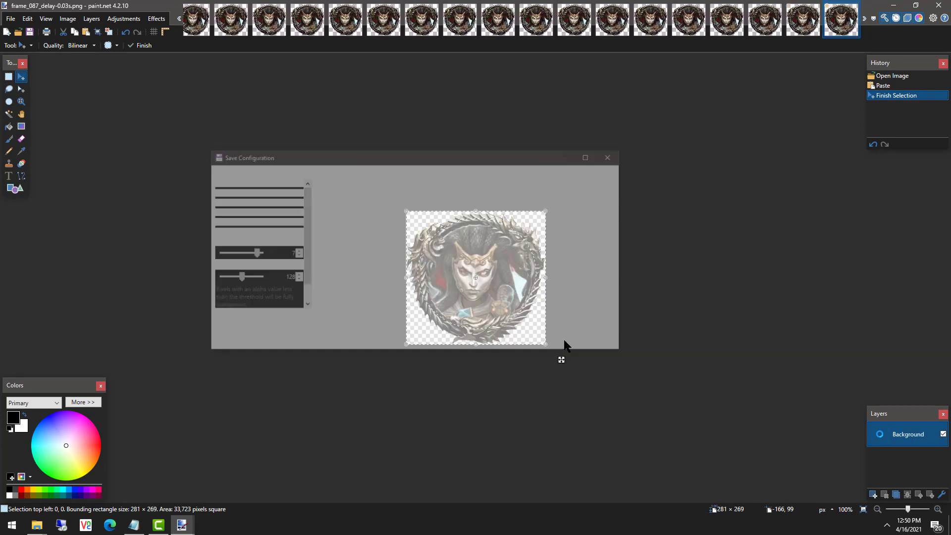
pyautogui.click(564, 340)
pyautogui.hotkey('ctrl', 'Tab')
pyautogui.hotkey('ctrl', 's')
pyautogui.click(564, 340)
pyautogui.hotkey('ctrl', 'Tab')
pyautogui.hotkey('ctrl', 's')
pyautogui.click(564, 340)
pyautogui.hotkey('ctrl', 's')
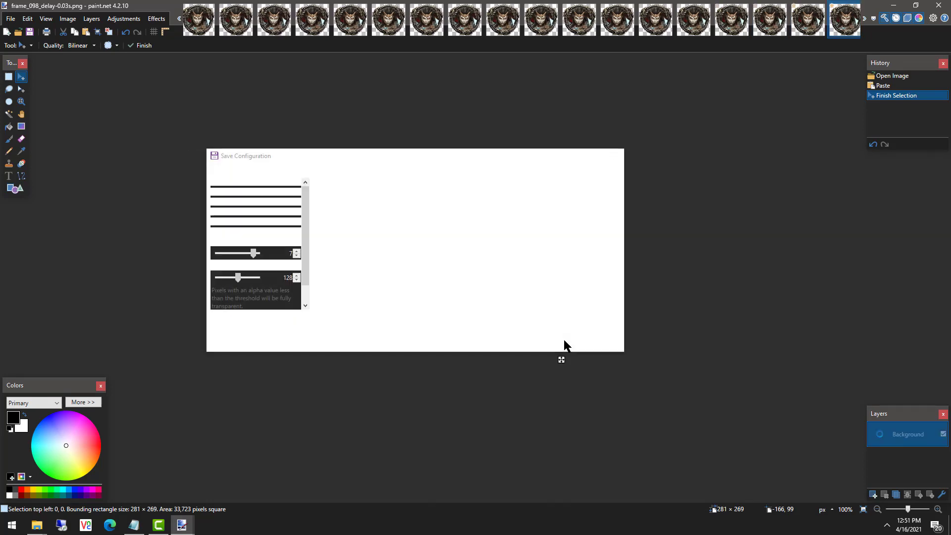
pyautogui.click(564, 340)
pyautogui.hotkey('ctrl', 'Tab')
pyautogui.hotkey('ctrl', 's')
pyautogui.click(564, 340)
pyautogui.hotkey('ctrl', 'Tab')
pyautogui.hotkey('ctrl', 's')
pyautogui.click(564, 340)
pyautogui.hotkey('ctrl', 's')
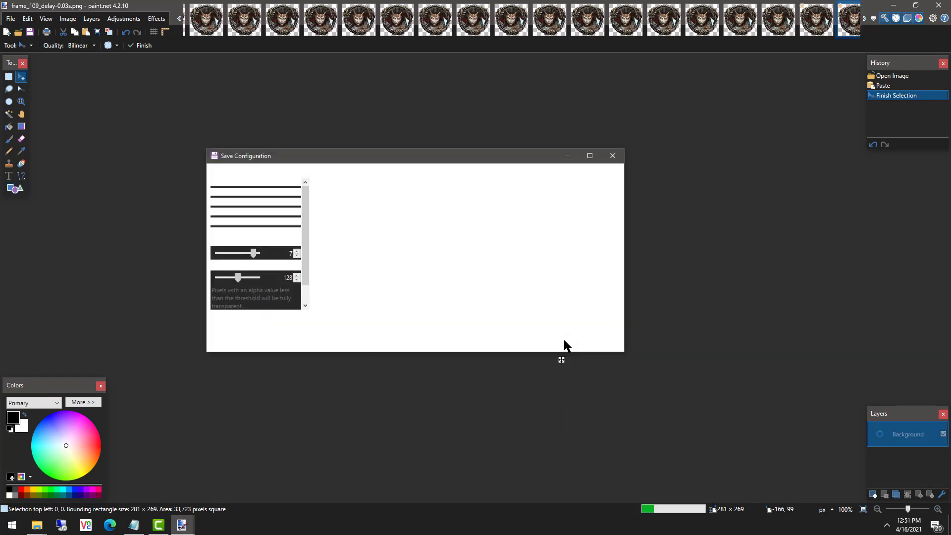
pyautogui.click(564, 340)
pyautogui.hotkey('ctrl', 'Tab')
pyautogui.hotkey('ctrl', 's')
pyautogui.click(564, 340)
pyautogui.hotkey('ctrl', 'Tab')
pyautogui.hotkey('ctrl', 's')
pyautogui.click(564, 340)
pyautogui.hotkey('ctrl', 'Tab')
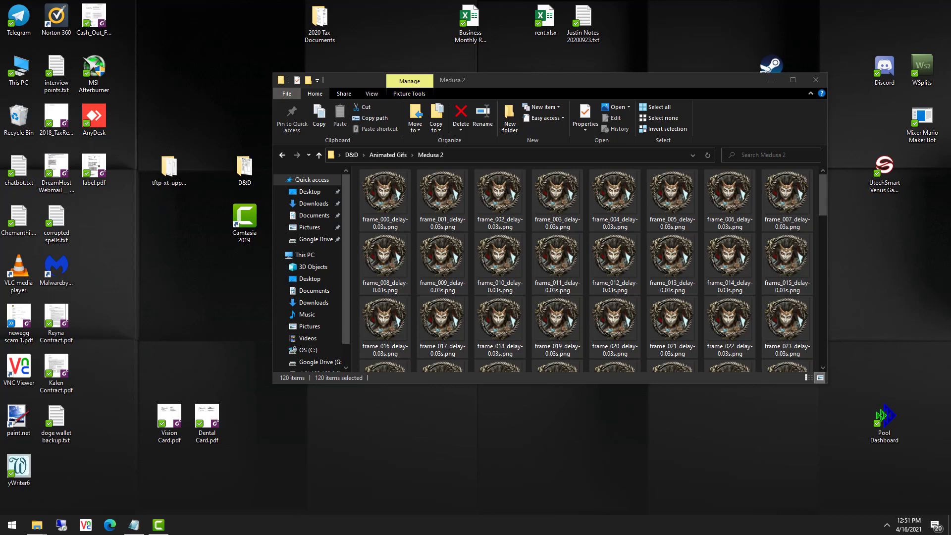
# Inspect frame_007 and frame_002, scroll down to frame_119, then right-click the empty desktop.
pyautogui.click(615, 258)
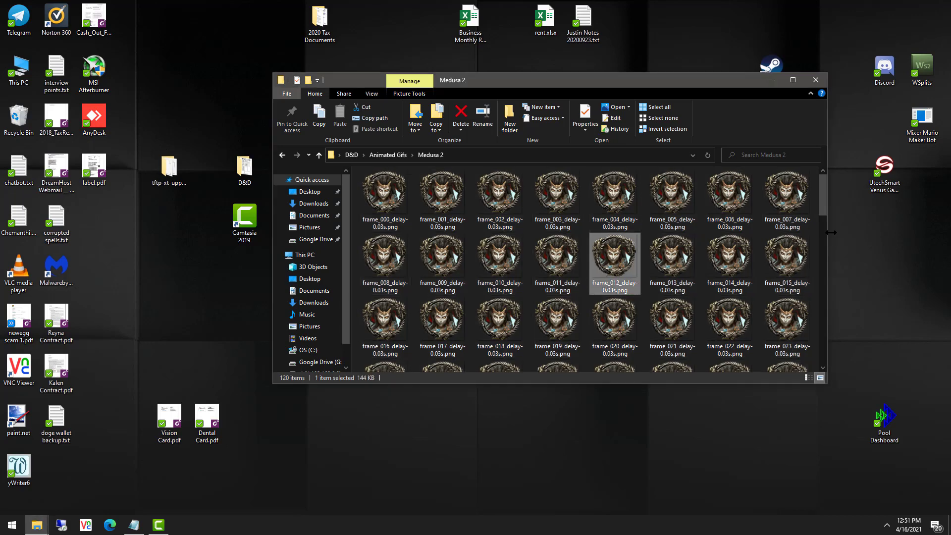
pyautogui.click(788, 198)
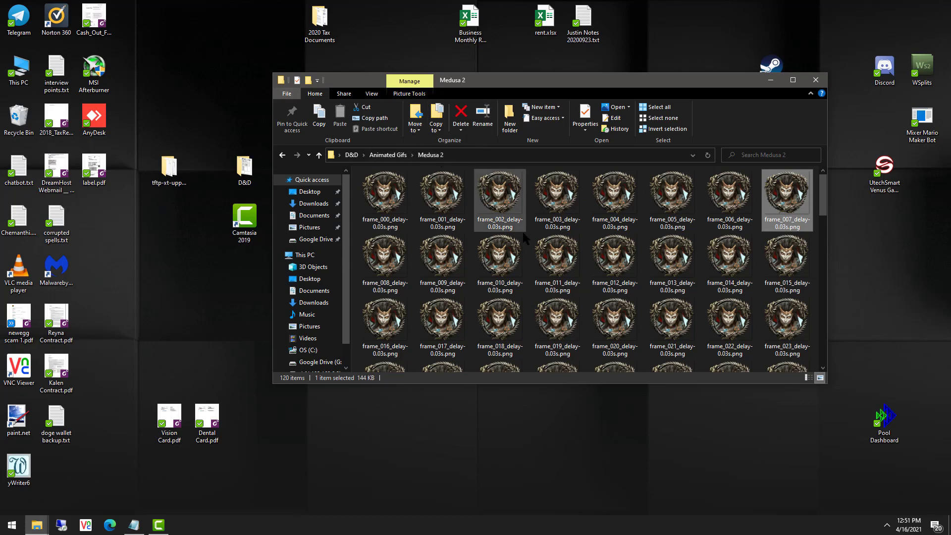
pyautogui.click(373, 94)
pyautogui.click(500, 196)
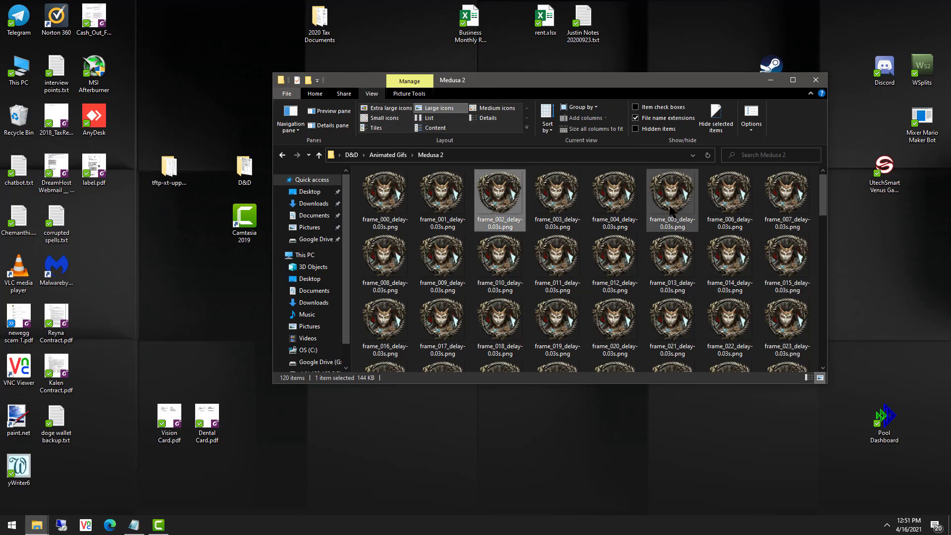
pyautogui.scroll(-10, 674, 208)
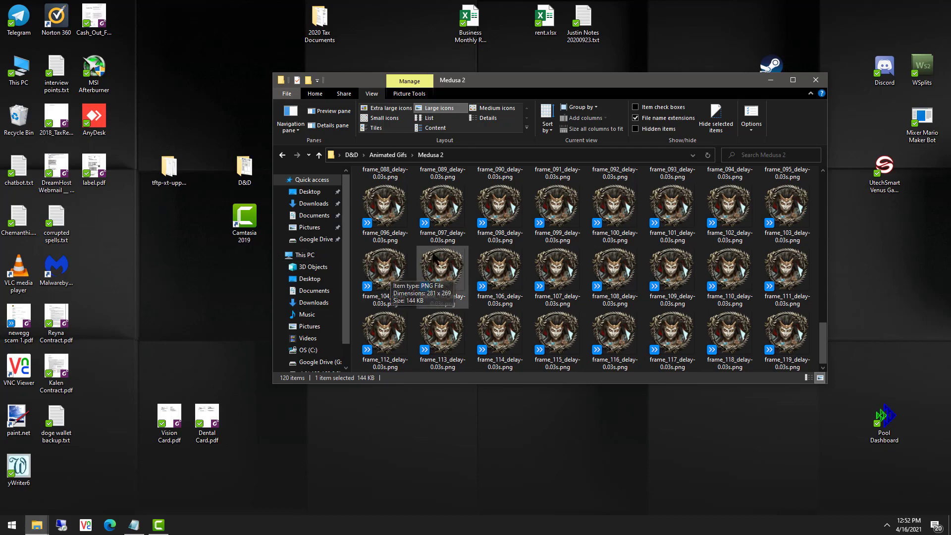
pyautogui.rightClick(868, 282)
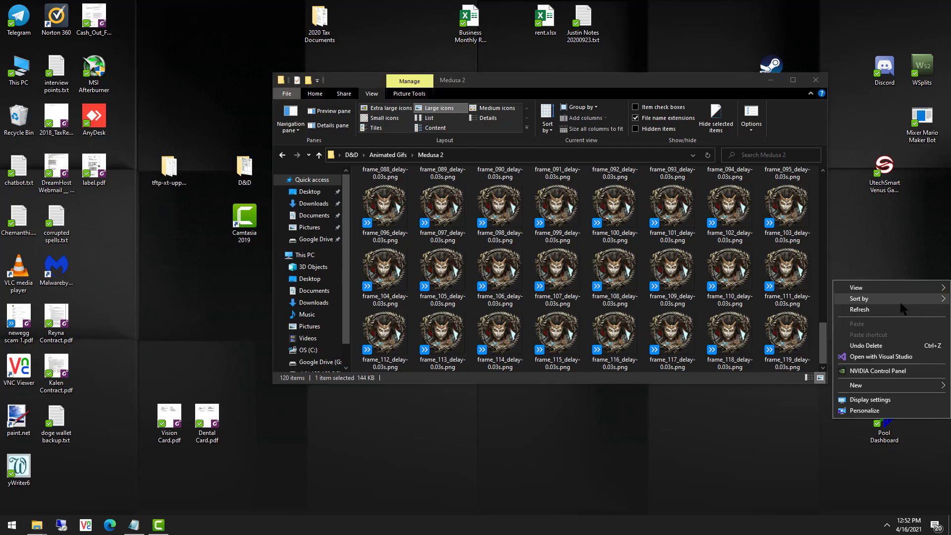
# In Personalize > Colors, try the teal, dark grey and grey accent colours.
pyautogui.click(885, 410)
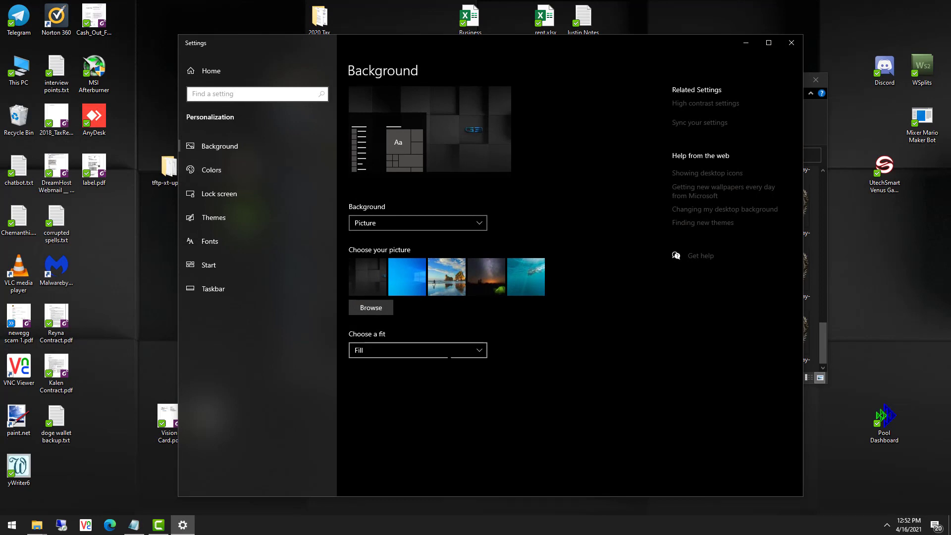
pyautogui.click(233, 170)
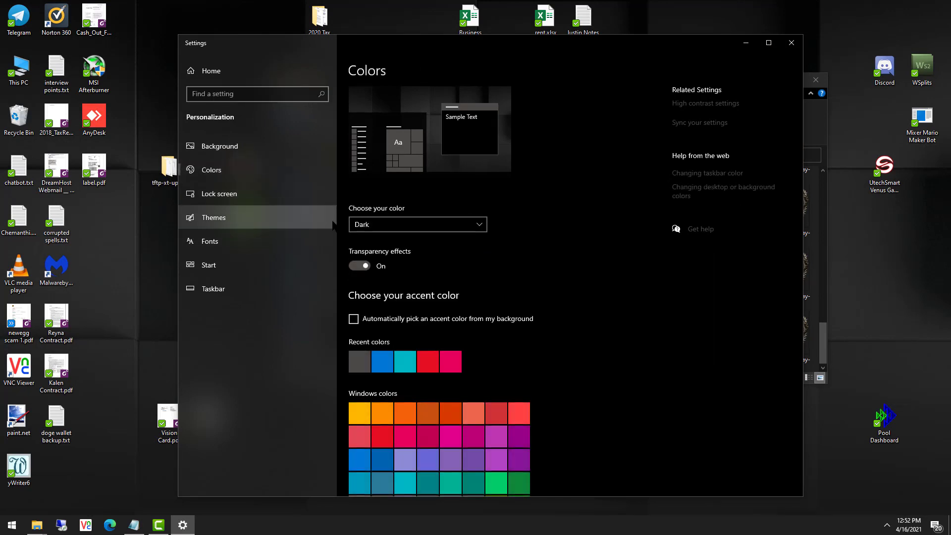
pyautogui.click(410, 364)
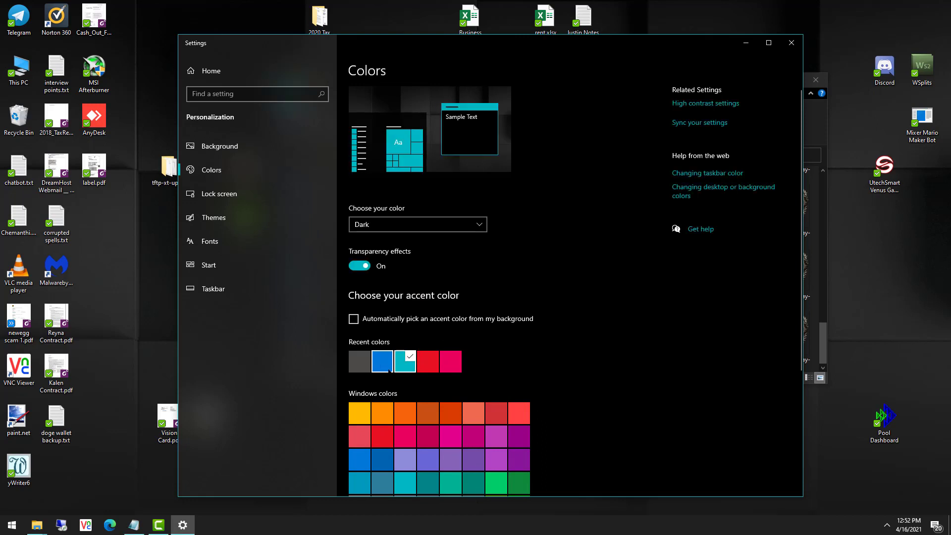
pyautogui.click(359, 364)
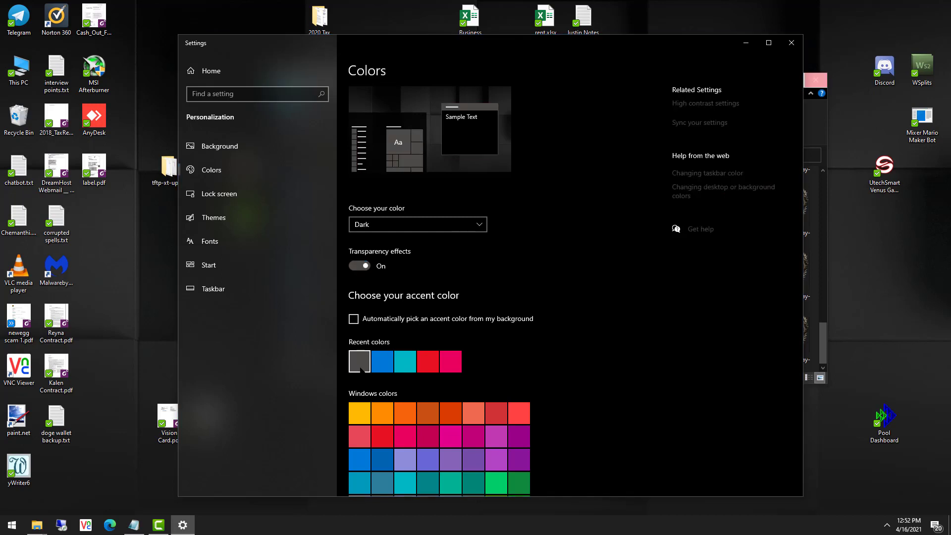
pyautogui.scroll(-2, 425, 414)
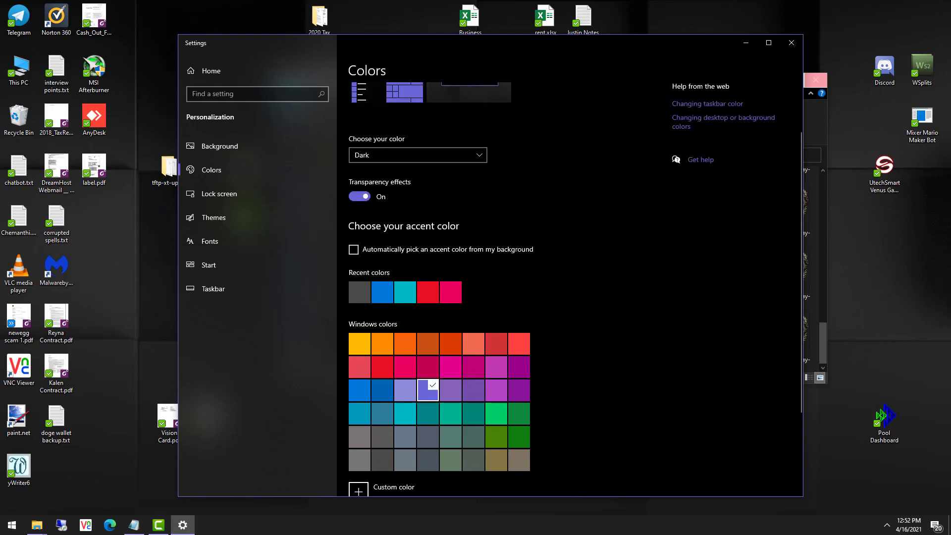
pyautogui.moveTo(436, 44); pyautogui.dragTo(441, 9)
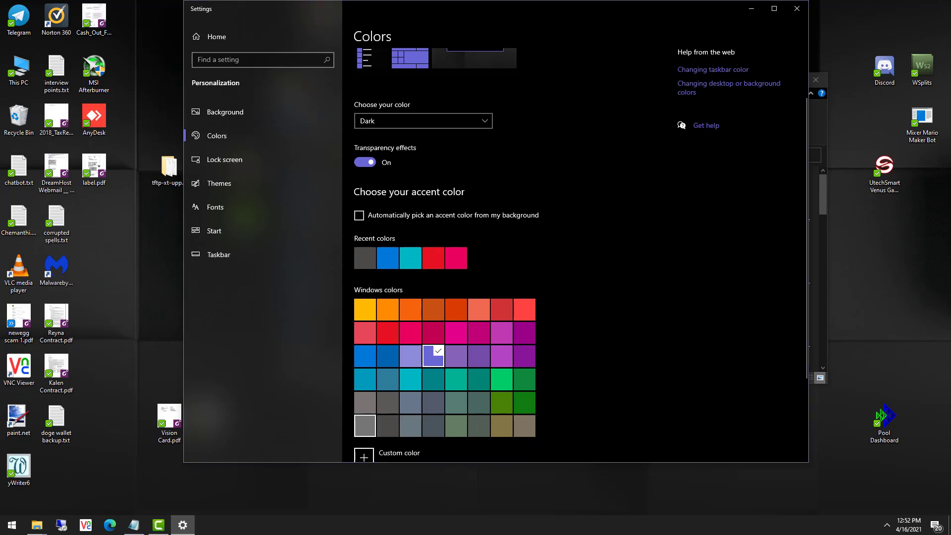
pyautogui.scroll(-3, 365, 425)
pyautogui.click(365, 301)
pyautogui.scroll(4, 365, 301)
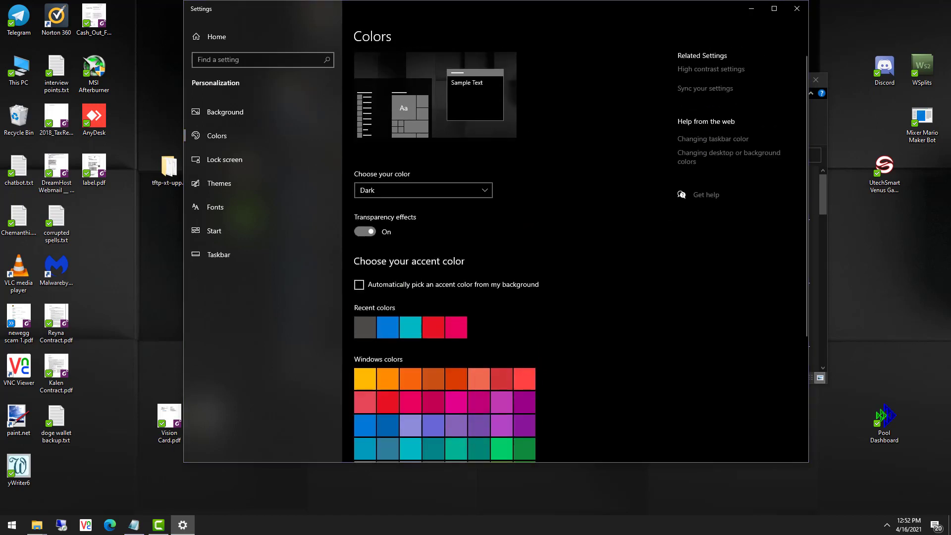
# Switch the colour mode to Light, then minimize Settings to reveal the Medusa 2 folder.
pyautogui.click(483, 197)
pyautogui.click(426, 175)
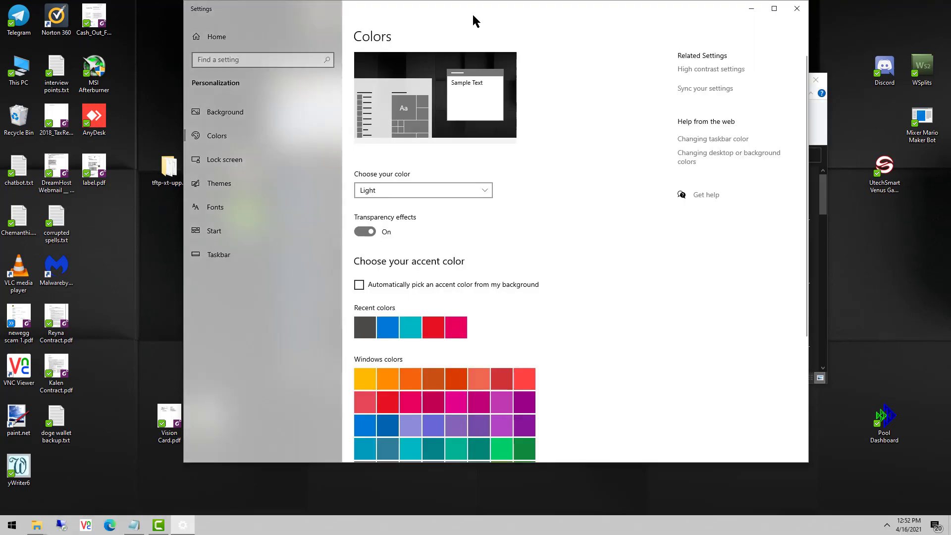
pyautogui.moveTo(474, 20); pyautogui.dragTo(520, 47)
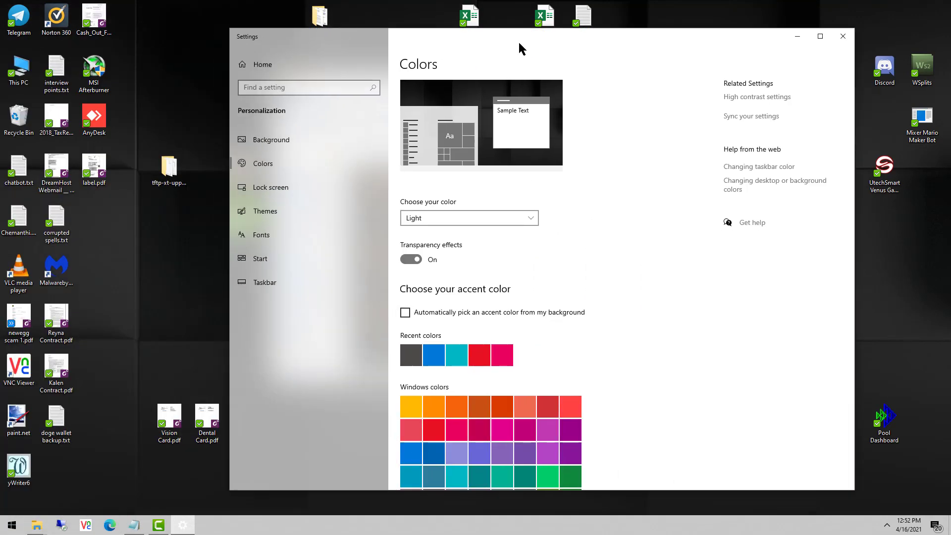
pyautogui.click(446, 223)
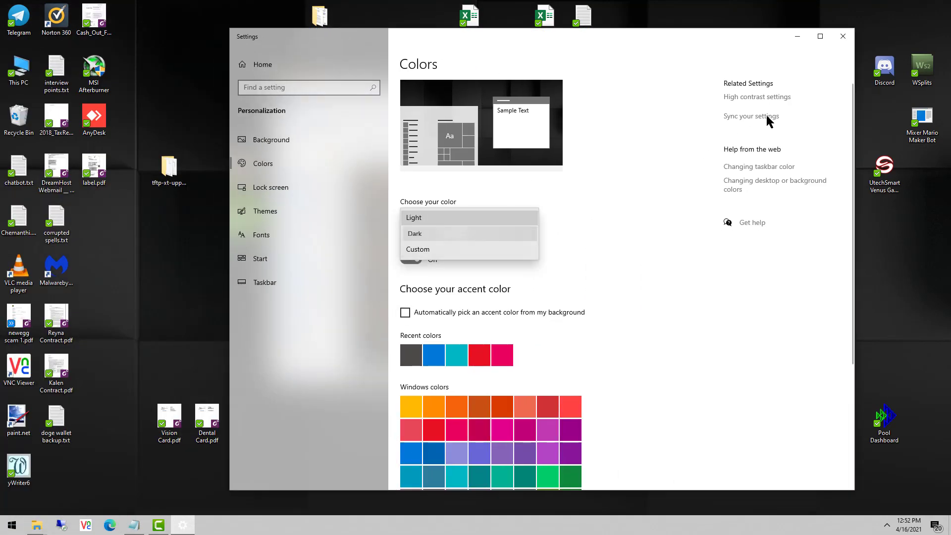
pyautogui.click(799, 37)
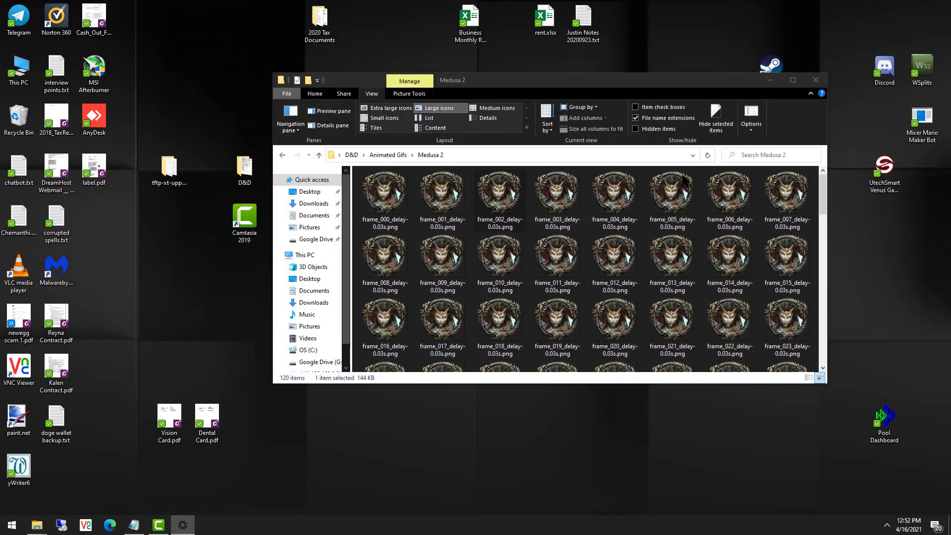
# Launch Command Prompt with cmd from Run and paste in the copied Medusa 2 folder path.
pyautogui.rightClick(12, 525)
pyautogui.click(65, 476)
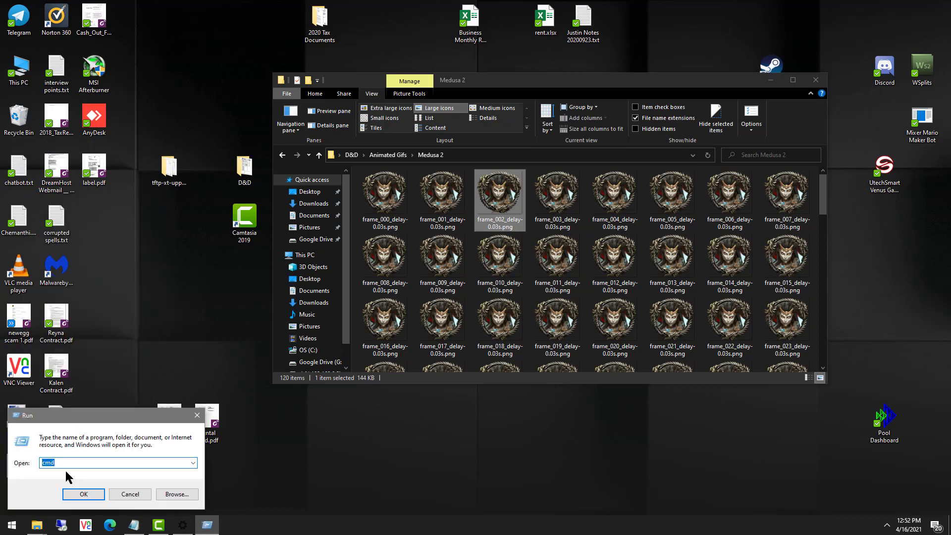
pyautogui.press('Return')
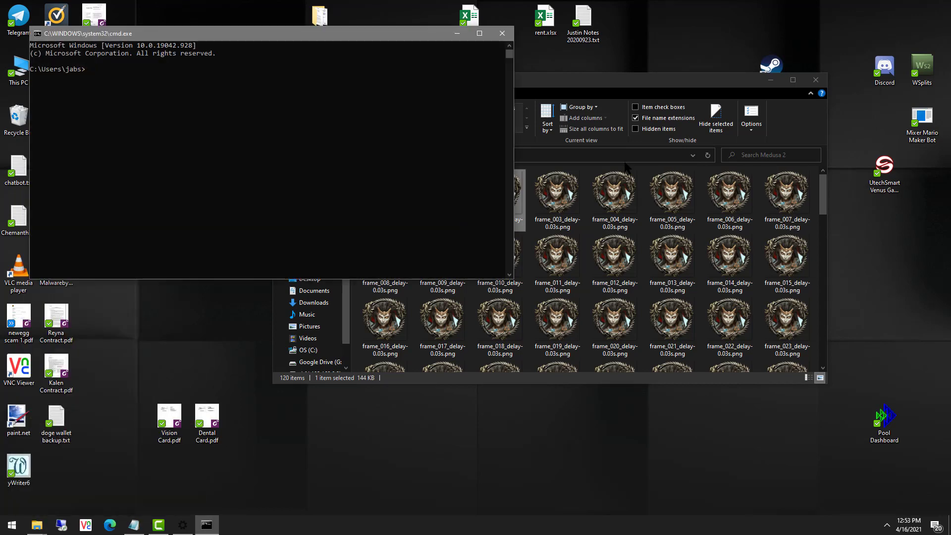
pyautogui.click(626, 157)
pyautogui.hotkey('ctrl', 'c')
pyautogui.click(231, 128)
pyautogui.hotkey('ctrl', 'v')
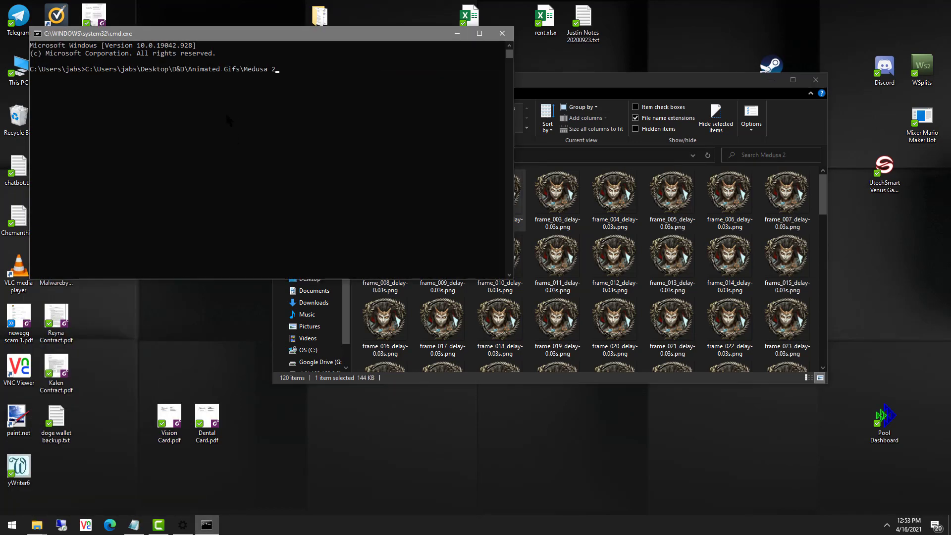
pyautogui.press('Return')
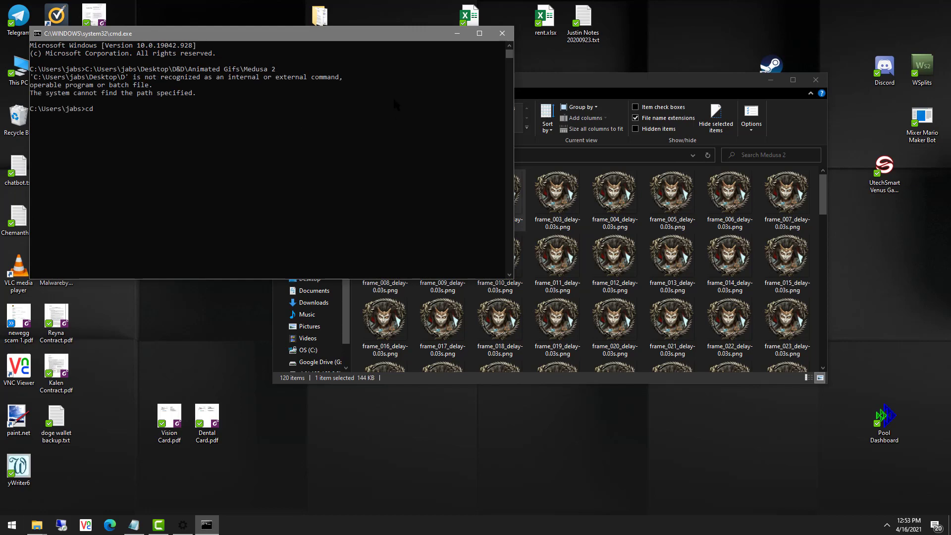
# Change directory to the Medusa 2 folder, retrying cd with the path in quotes.
pyautogui.write('cd')
pyautogui.hotkey('ctrl', 'v')
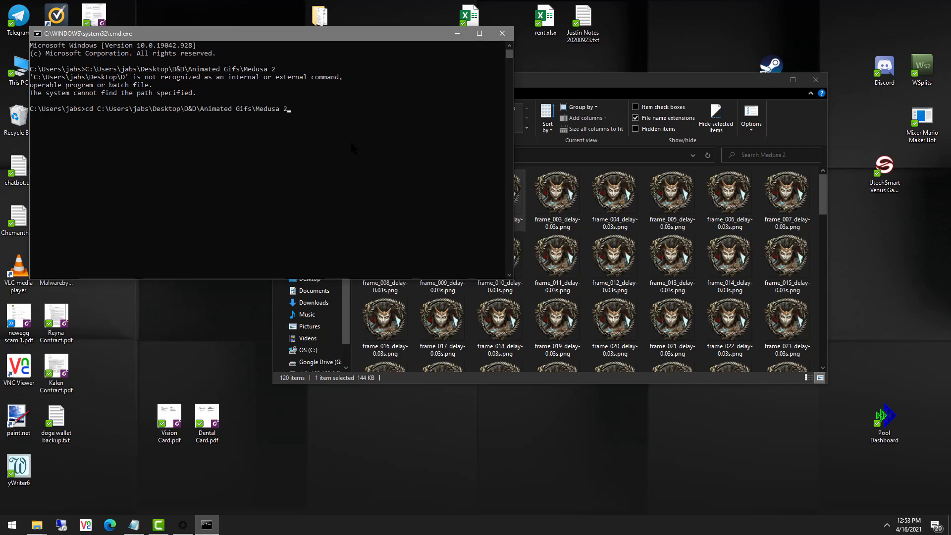
pyautogui.press('Return')
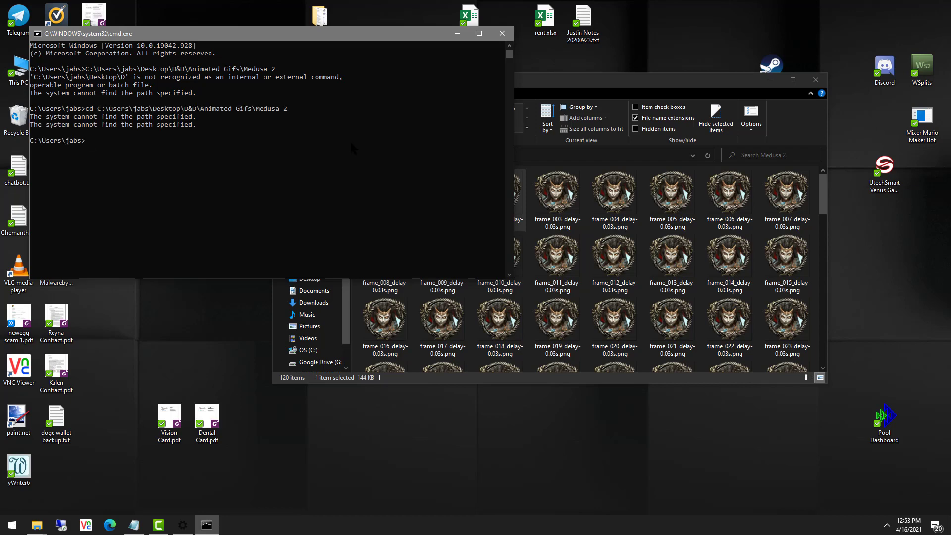
pyautogui.write('cd "')
pyautogui.hotkey('ctrl', 'v')
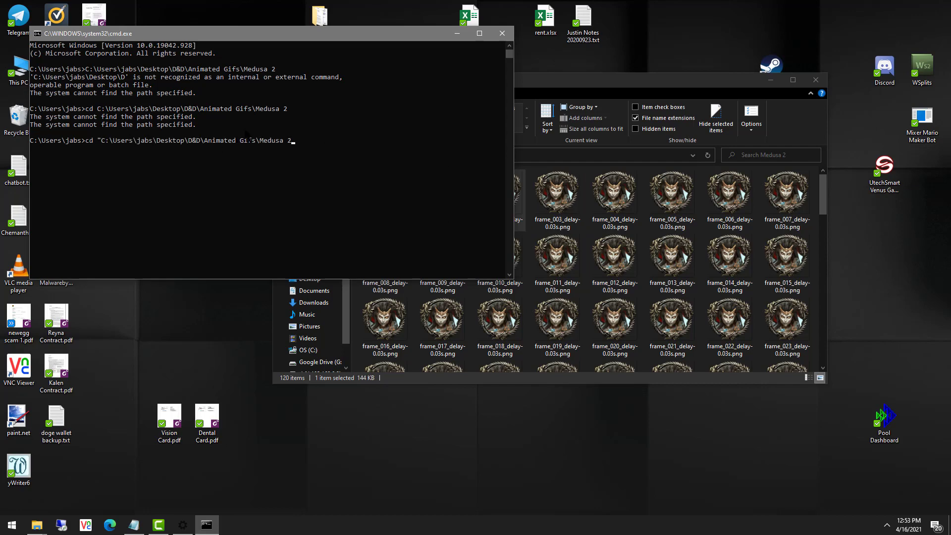
pyautogui.write('"')
pyautogui.press('Return')
pyautogui.click(557, 196)
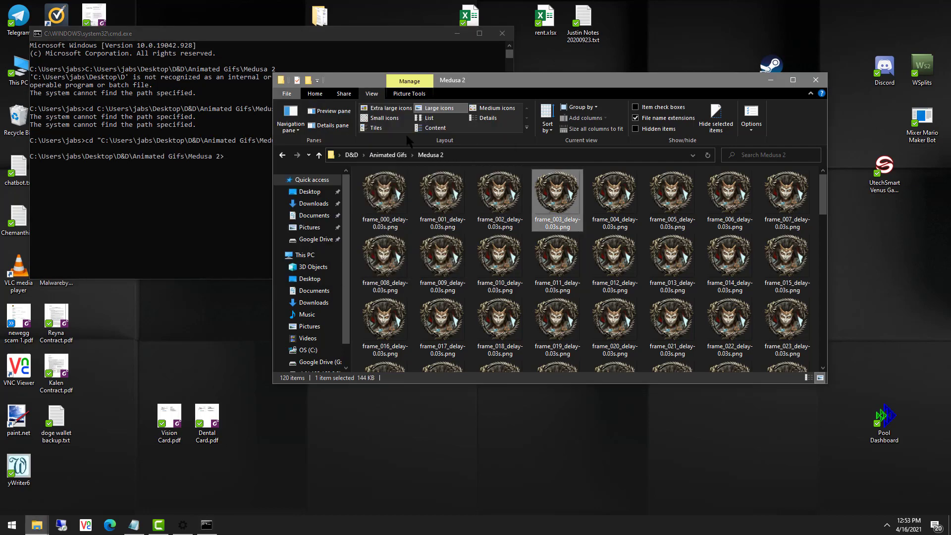
# Delete the six ezgif zip files from the Downloads folder.
pyautogui.click(380, 156)
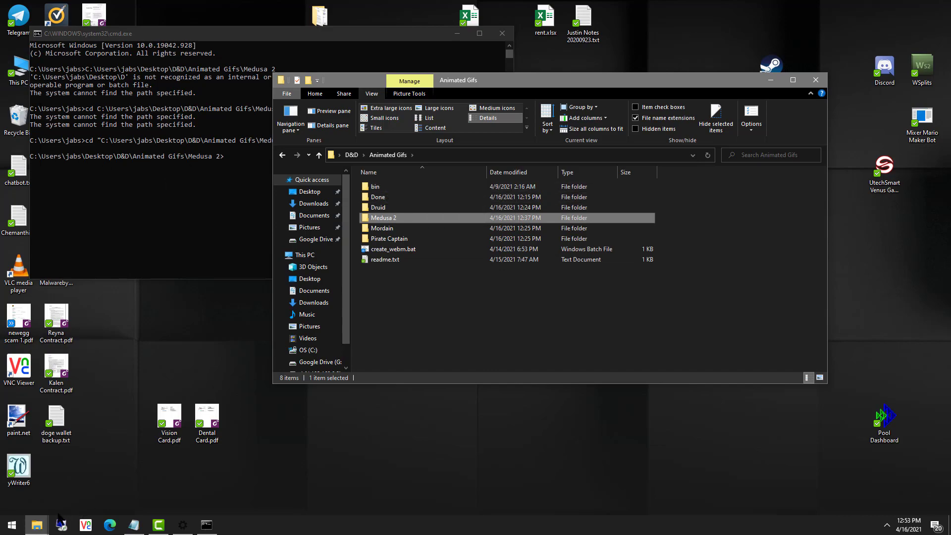
pyautogui.moveTo(37, 525)
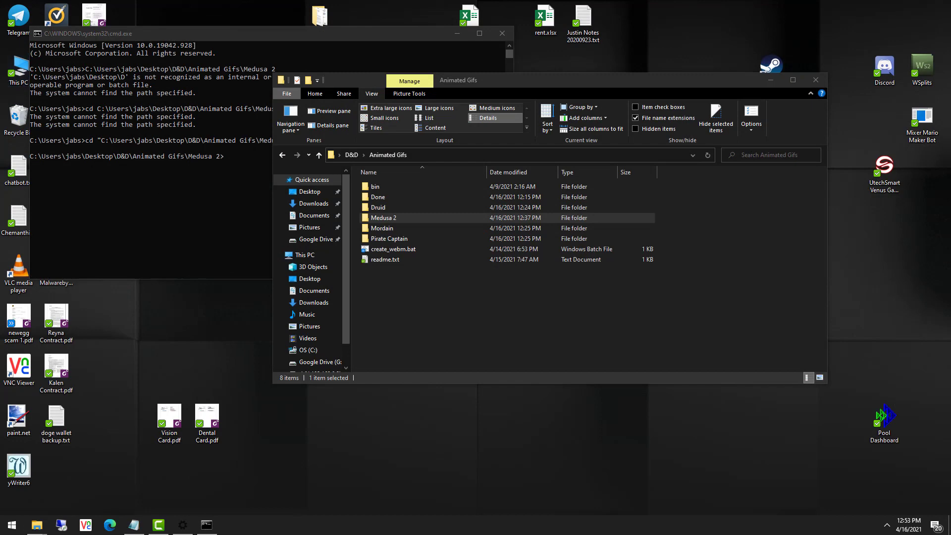
pyautogui.moveTo(948, 236); pyautogui.dragTo(682, 148)
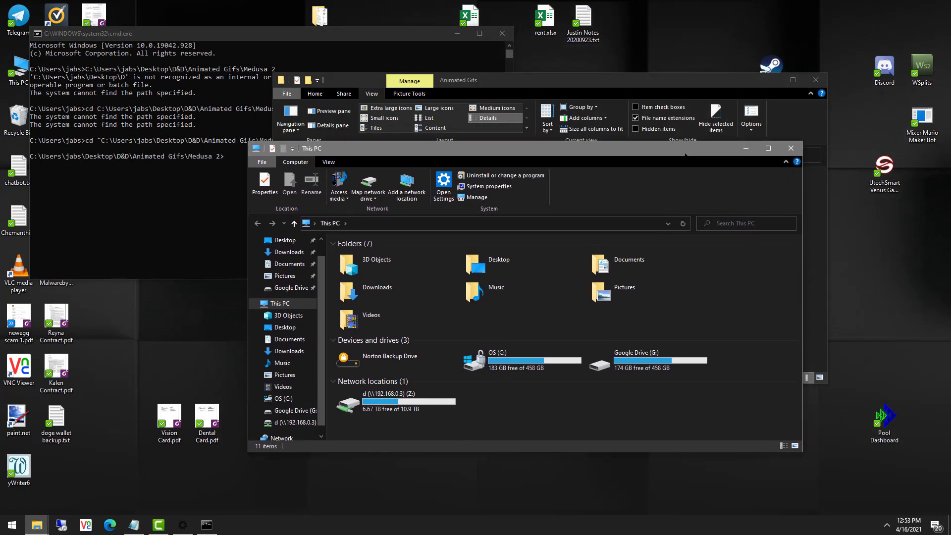
pyautogui.click(397, 291)
pyautogui.doubleClick(397, 293)
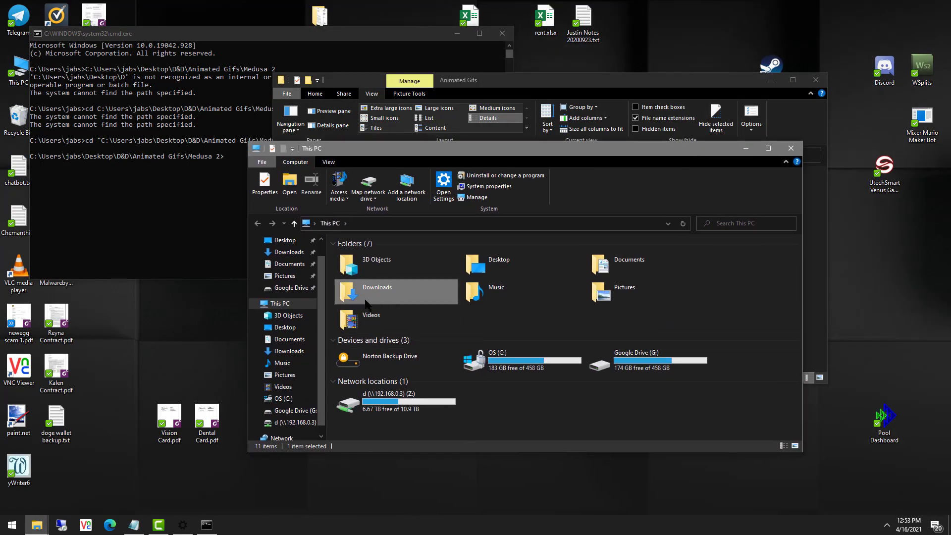
pyautogui.click(415, 307)
pyautogui.keyDown('shift'); pyautogui.click(420, 257); pyautogui.keyUp('shift')
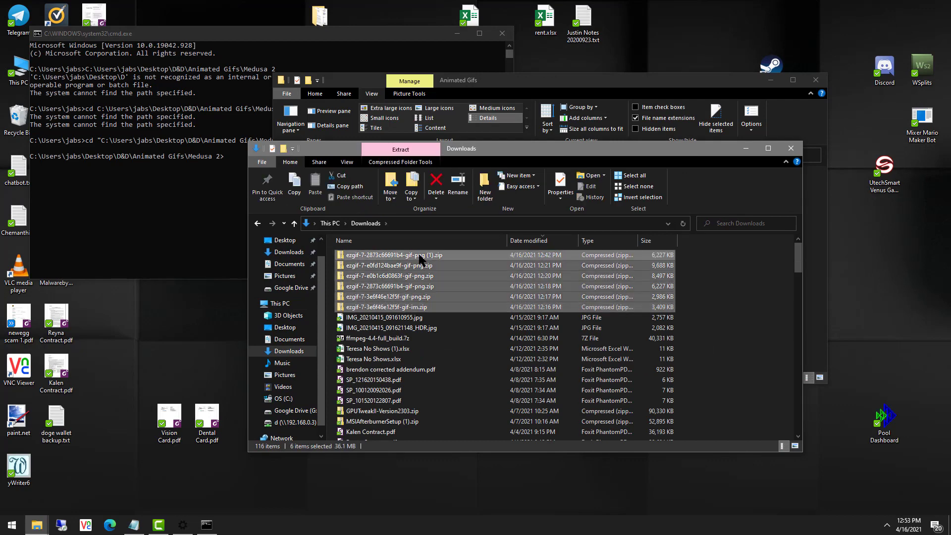
pyautogui.press('Delete')
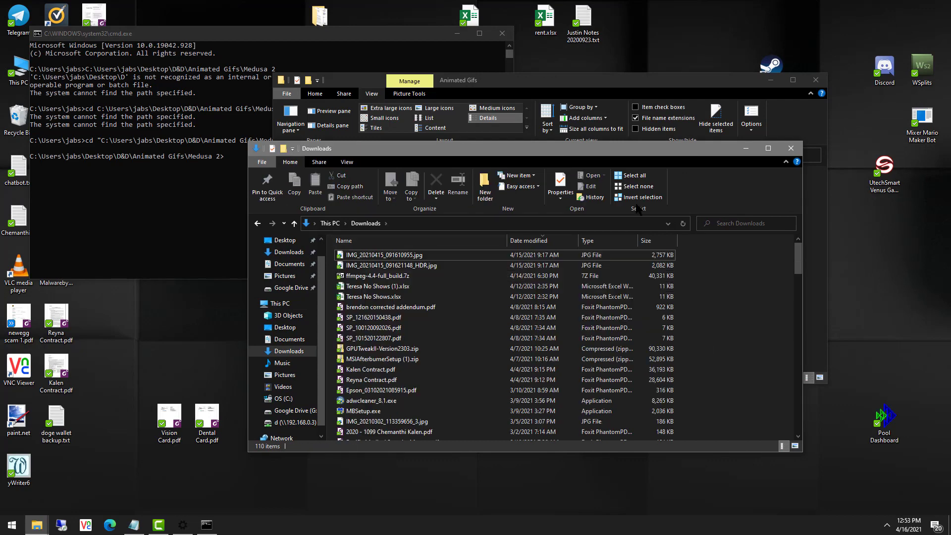
# Try opening ffmpeg-4.4-full_build.7z, dismiss the error, then check ffmpeg.exe in bin.
pyautogui.click(397, 276)
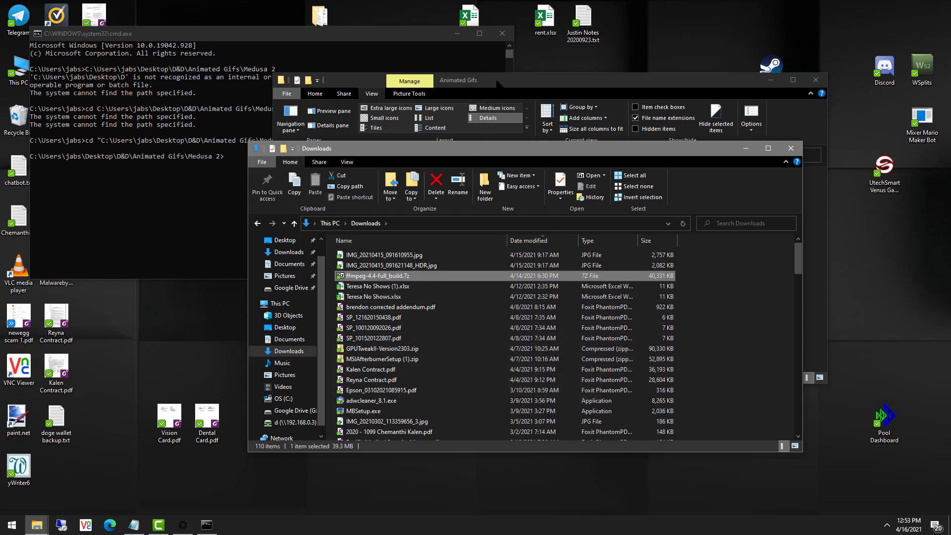
pyautogui.doubleClick(411, 275)
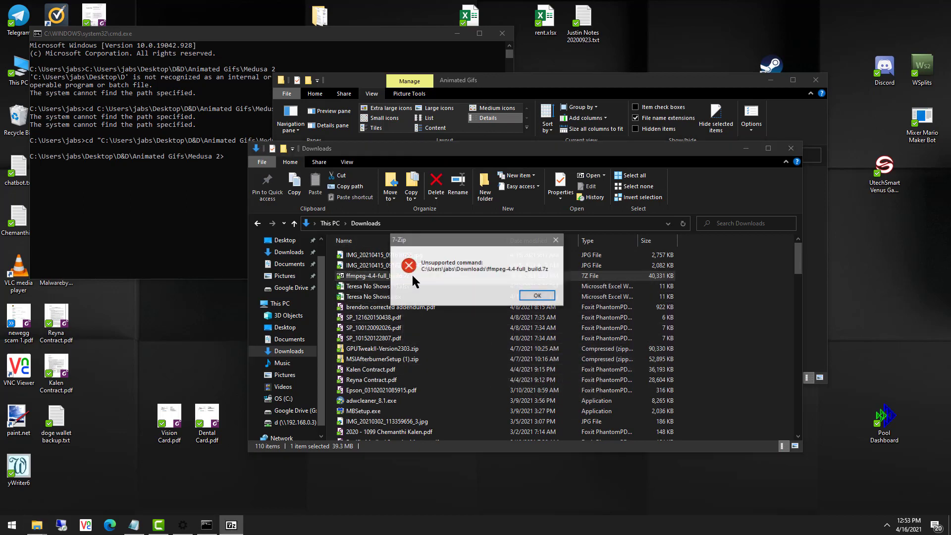
pyautogui.click(538, 296)
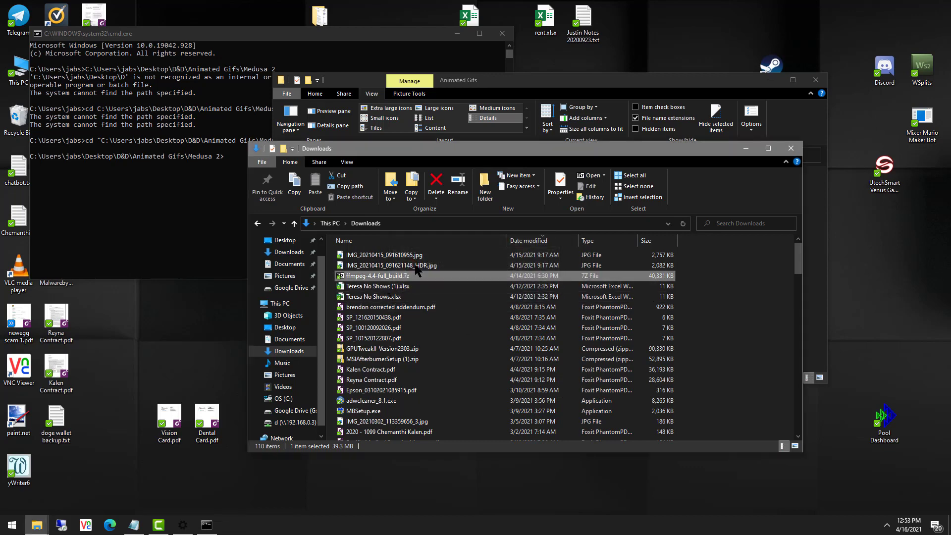
pyautogui.moveTo(668, 145); pyautogui.dragTo(539, 182)
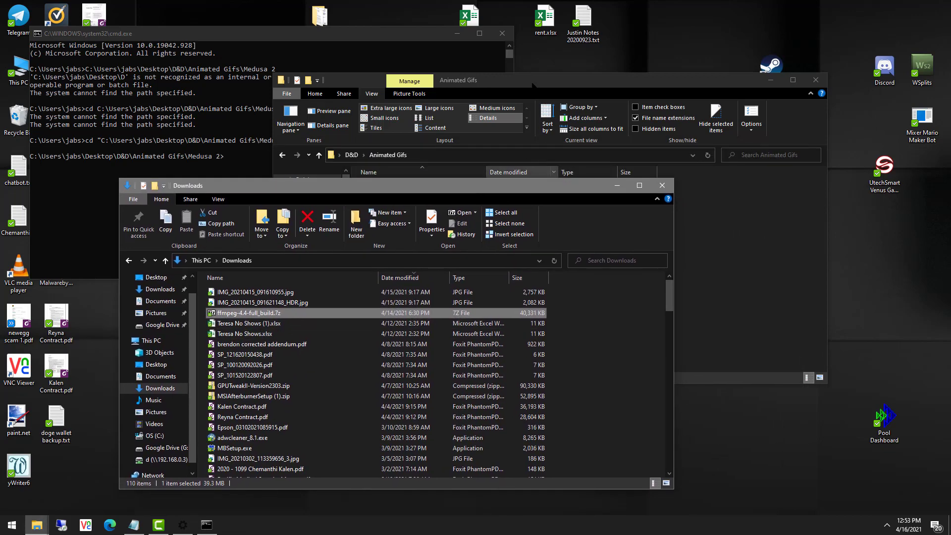
pyautogui.click(401, 168)
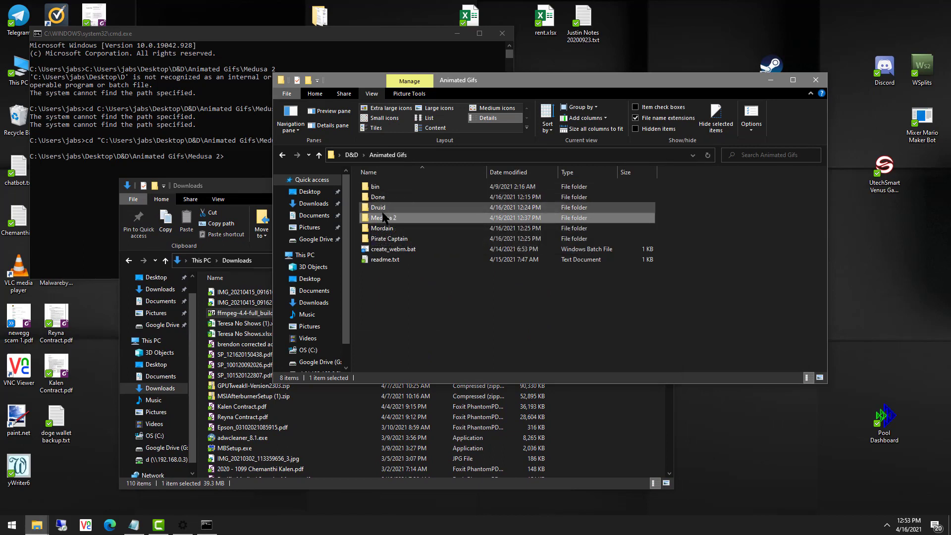
pyautogui.doubleClick(379, 187)
pyautogui.click(396, 187)
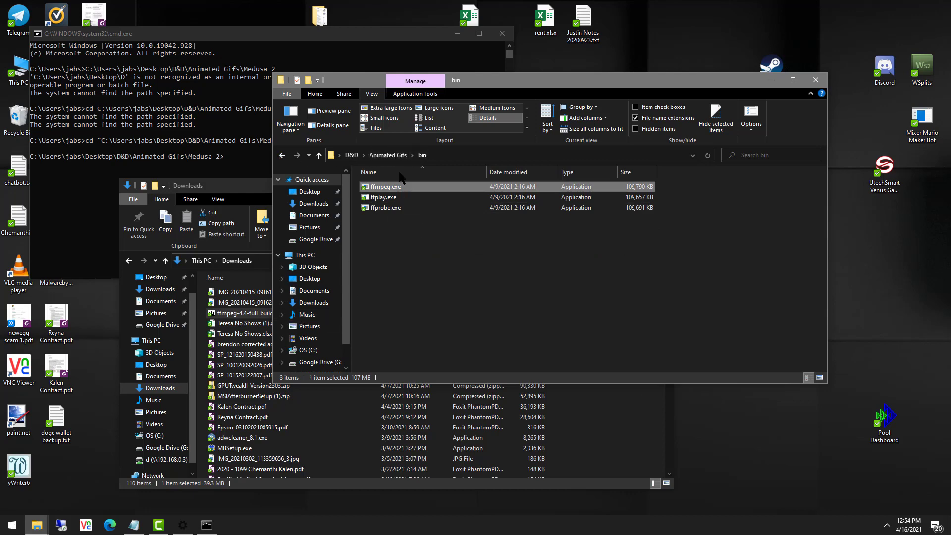
pyautogui.click(388, 156)
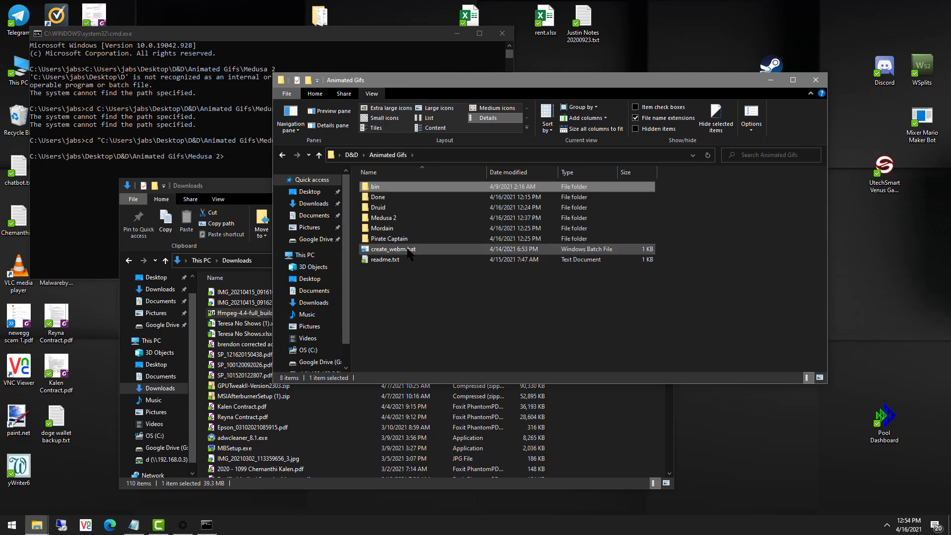
# Copy the ffmpeg webm command from readme.txt and paste it at the Command Prompt.
pyautogui.doubleClick(396, 260)
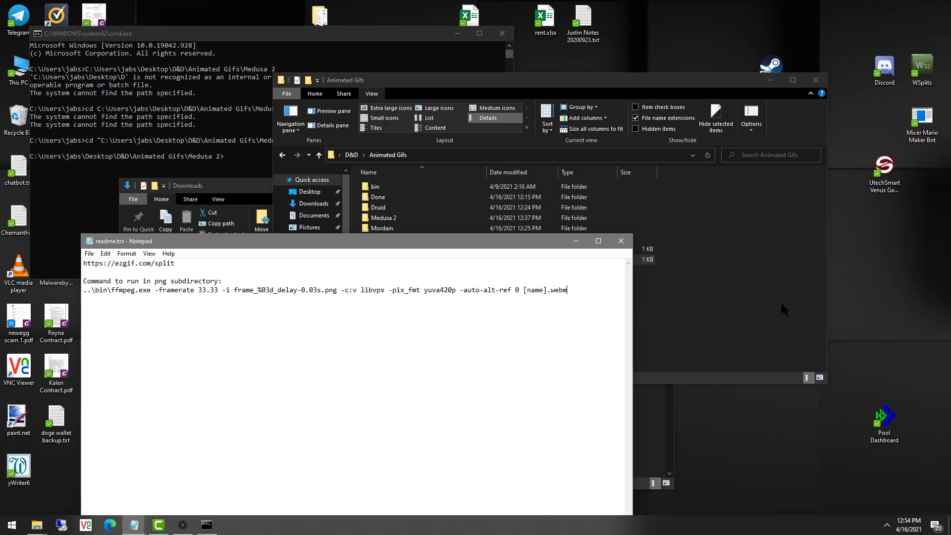
pyautogui.hotkey('shift', 'Home')
pyautogui.hotkey('ctrl', 'c')
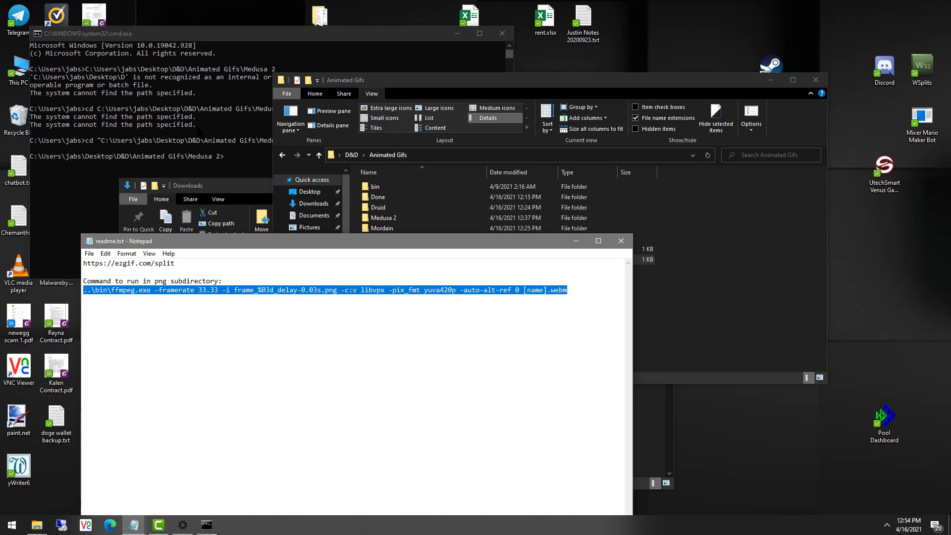
pyautogui.click(215, 132)
pyautogui.hotkey('ctrl', 'v')
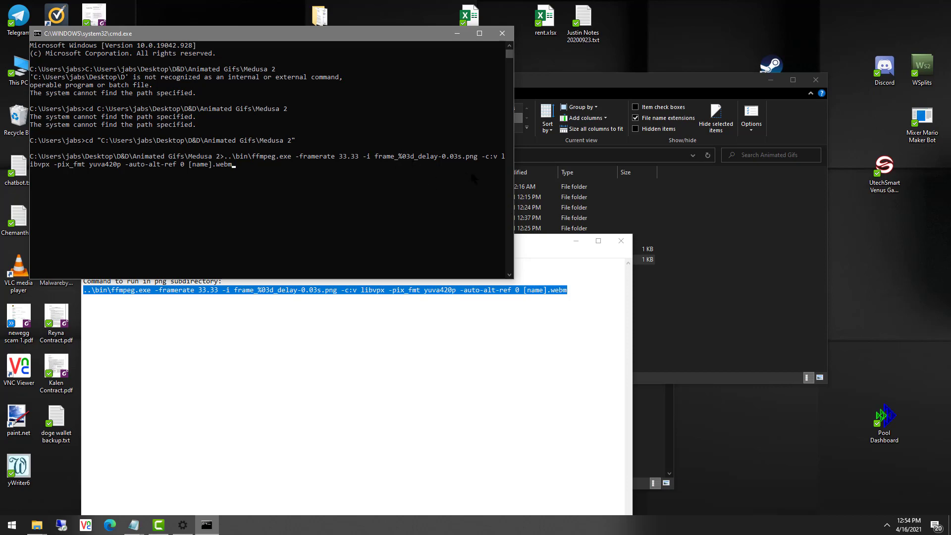
# Open the Medusa 2 folder and scroll through its frame PNGs.
pyautogui.click(601, 218)
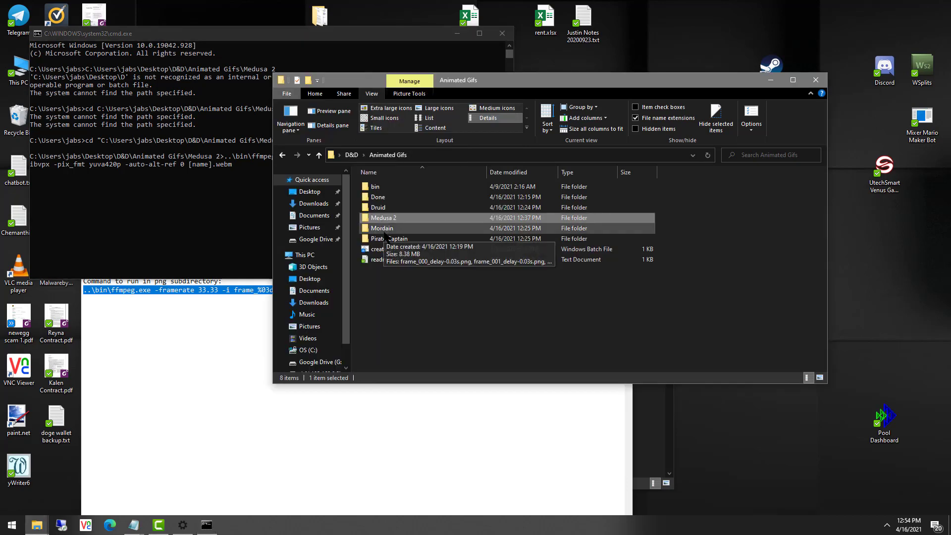
pyautogui.doubleClick(377, 217)
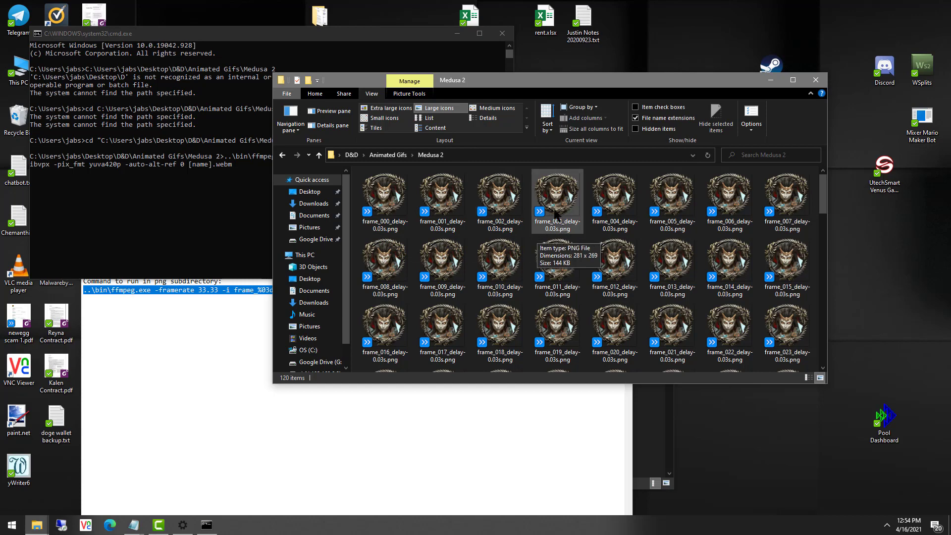
pyautogui.scroll(-10, 620, 262)
pyautogui.scroll(-2, 620, 261)
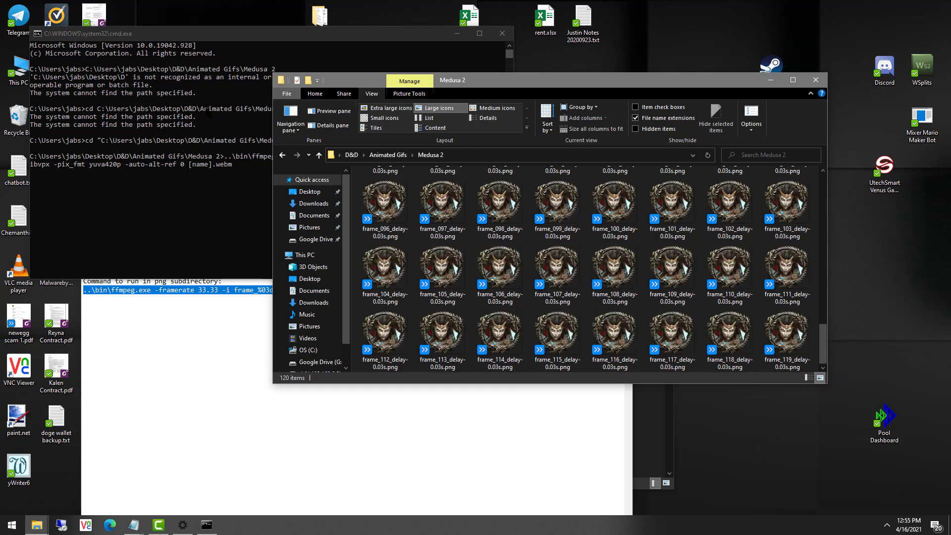
# Set the ffmpeg output name to medusa_2 and run the command to build medusa_2.webm.
pyautogui.click(199, 135)
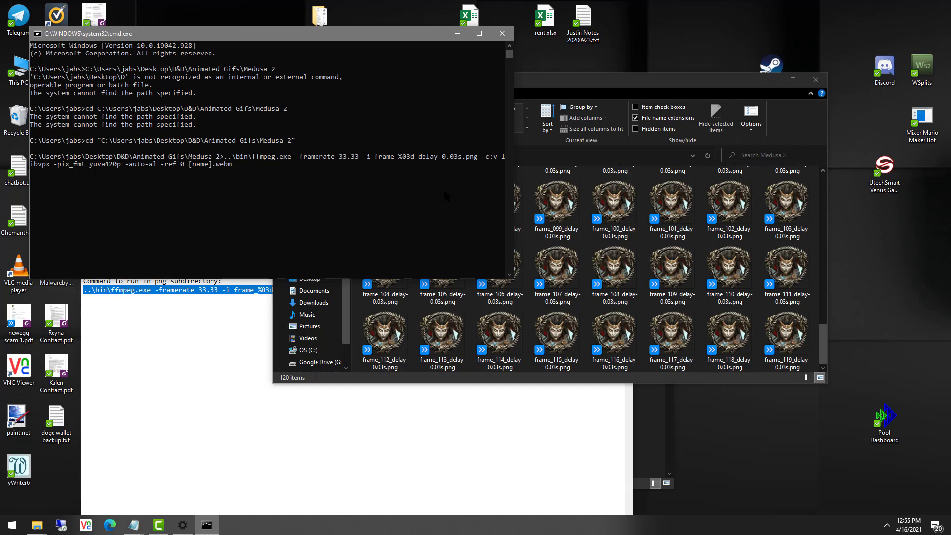
pyautogui.press('BackSpace')
pyautogui.press('BackSpace')
pyautogui.press('BackSpace')
pyautogui.write('medus')
pyautogui.click(655, 268)
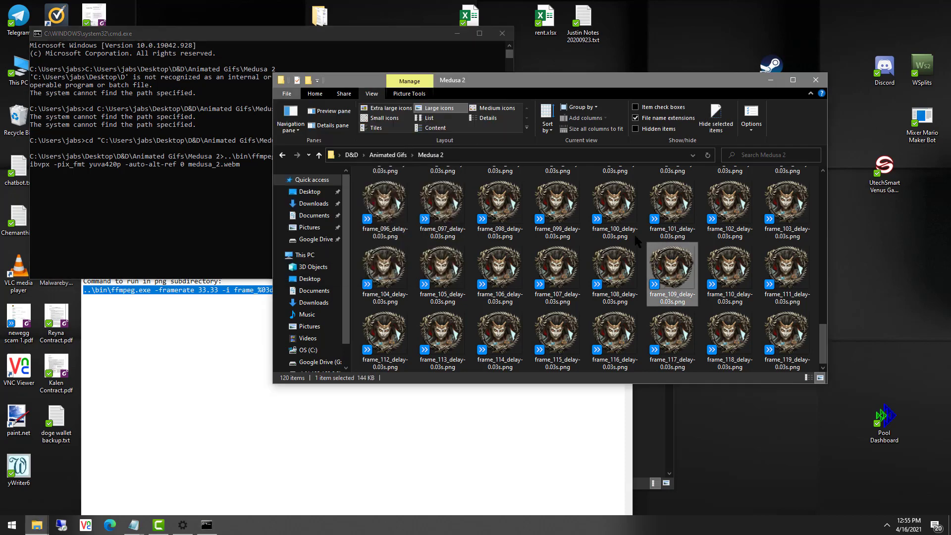
pyautogui.click(205, 164)
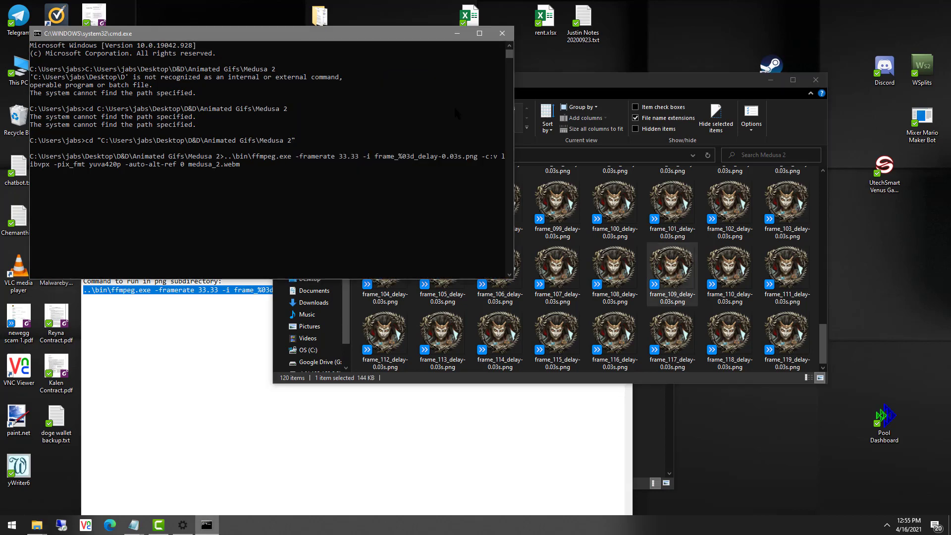
pyautogui.press('Return')
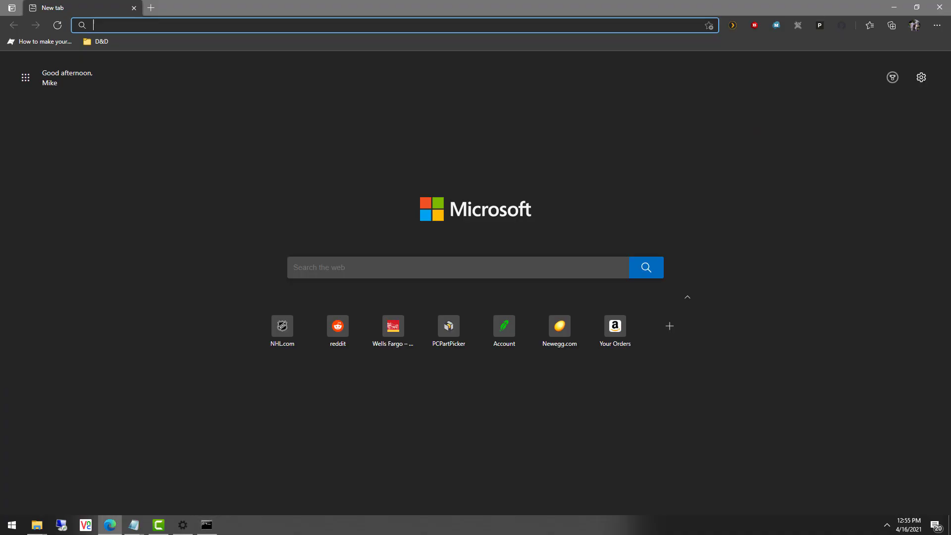
# Log into the Foundry server at 192.168.0.3:30000 as the gamemaster with the access key.
pyautogui.write('192.168.0.3:30000')
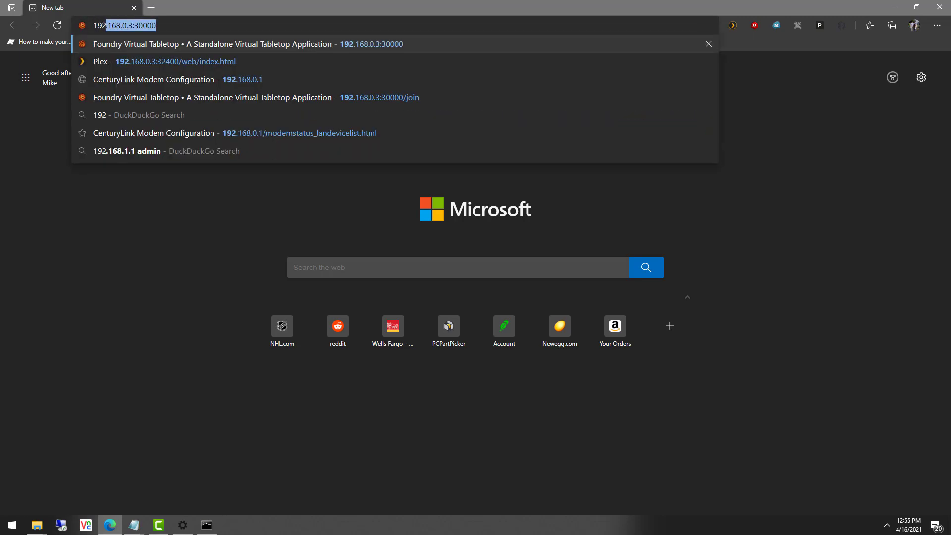
pyautogui.press('Return')
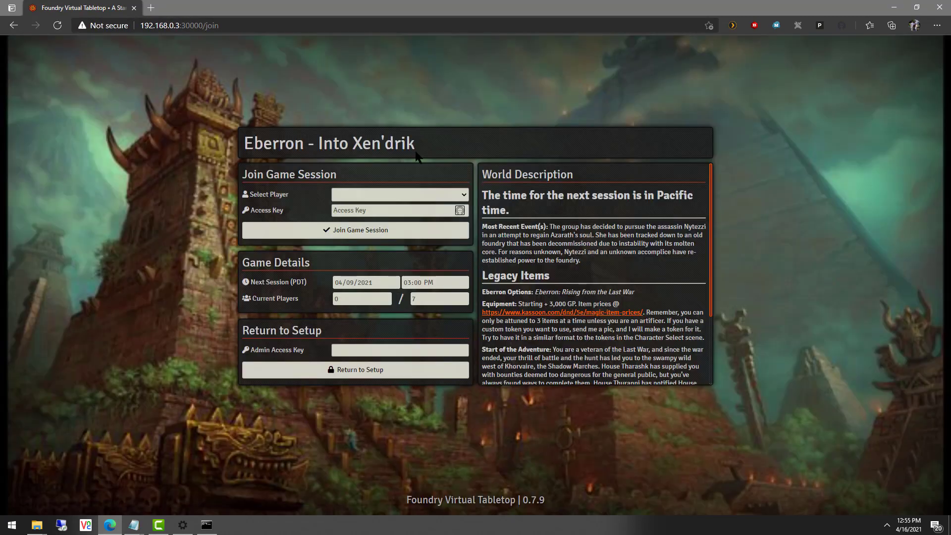
pyautogui.click(452, 198)
pyautogui.click(411, 216)
pyautogui.click(392, 213)
pyautogui.write('•••••')
pyautogui.press('Return')
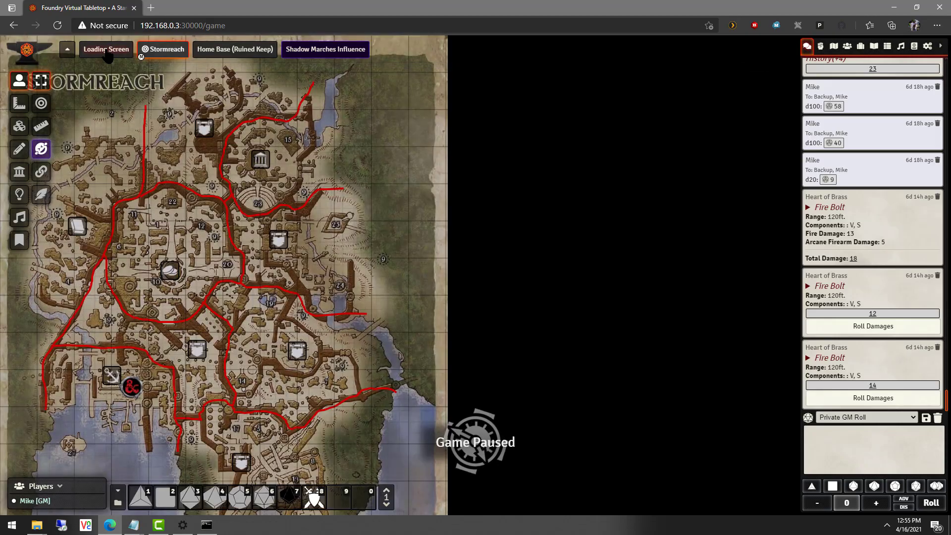
# View the Loading Screen scene, dismiss the Beyond20 notice, and pan the map.
pyautogui.click(113, 49)
pyautogui.click(519, 303)
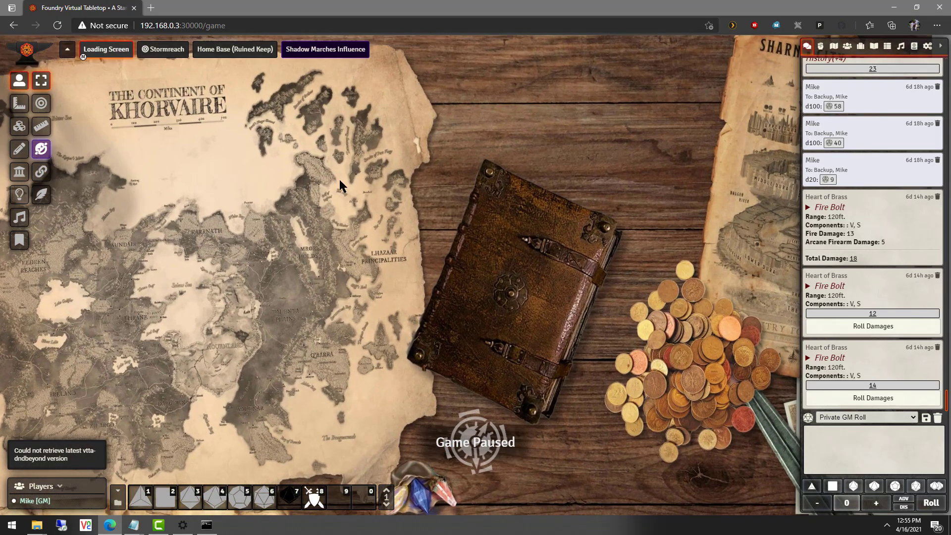
pyautogui.moveTo(340, 180); pyautogui.dragTo(435, 236)
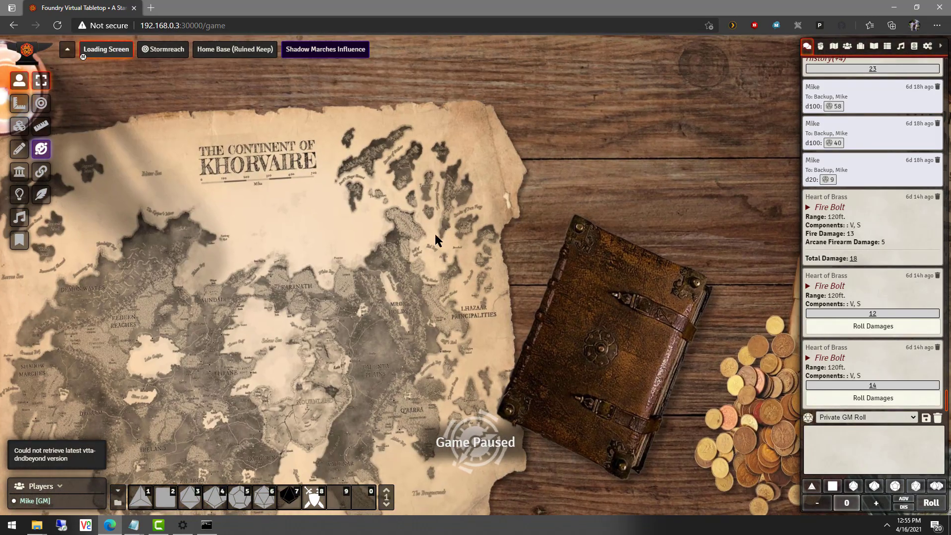
# Expand the Monsters and Testing actor folders and place the Cultist on the map.
pyautogui.click(851, 49)
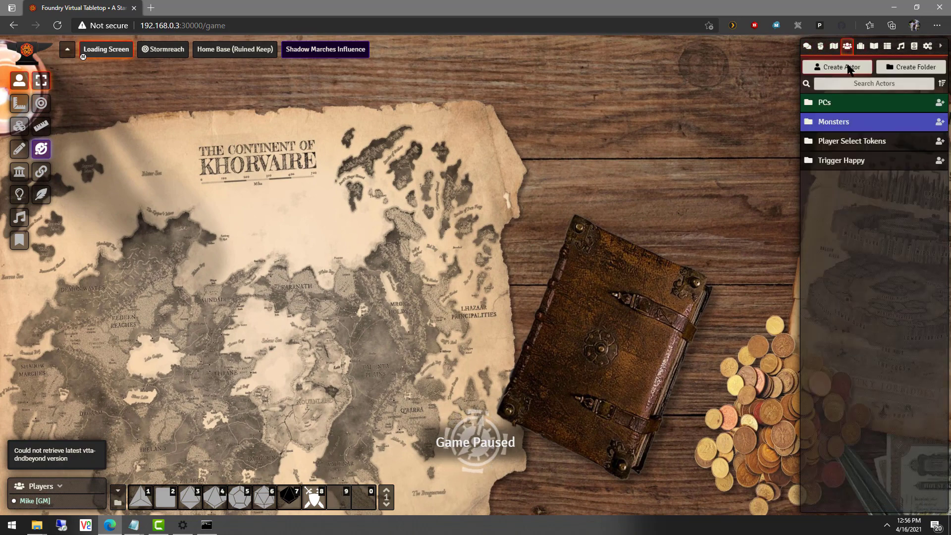
pyautogui.click(840, 124)
pyautogui.click(836, 220)
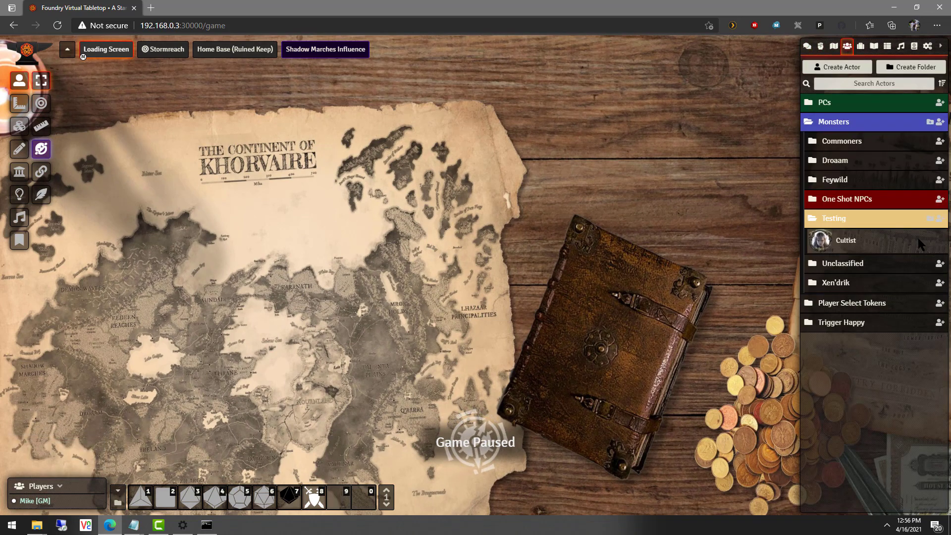
pyautogui.moveTo(820, 246); pyautogui.dragTo(418, 244)
pyautogui.scroll(5, 569, 198)
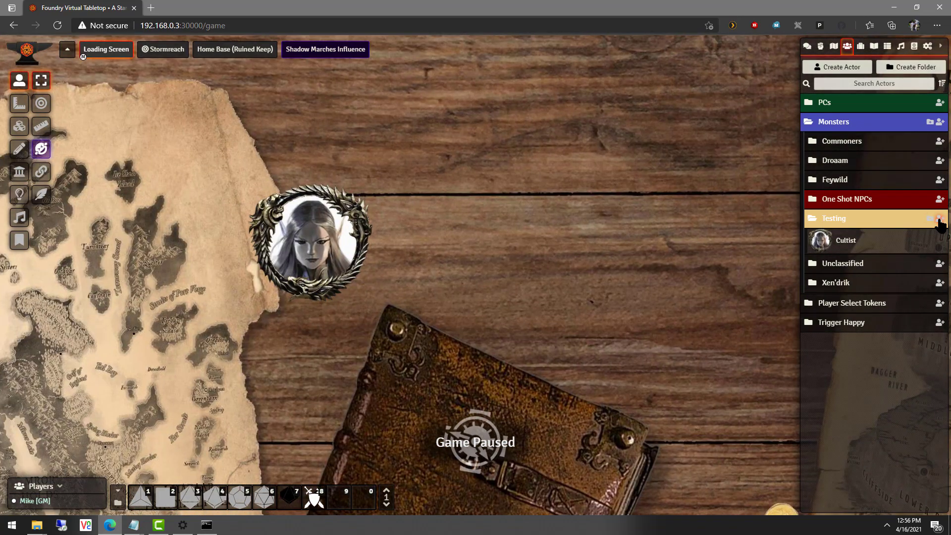
# Create a Non-Player Character actor named Medusa in the Testing folder.
pyautogui.click(940, 219)
pyautogui.click(711, 237)
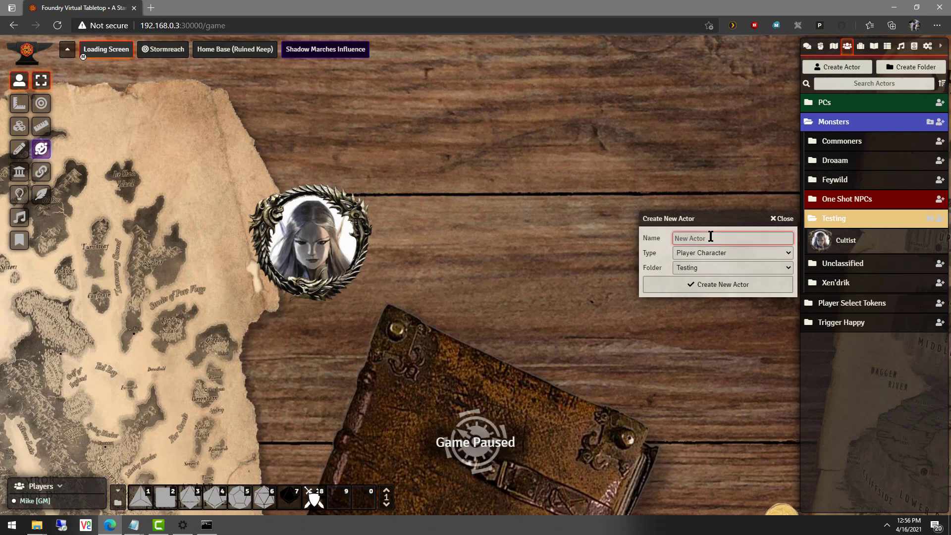
pyautogui.write('Medusa')
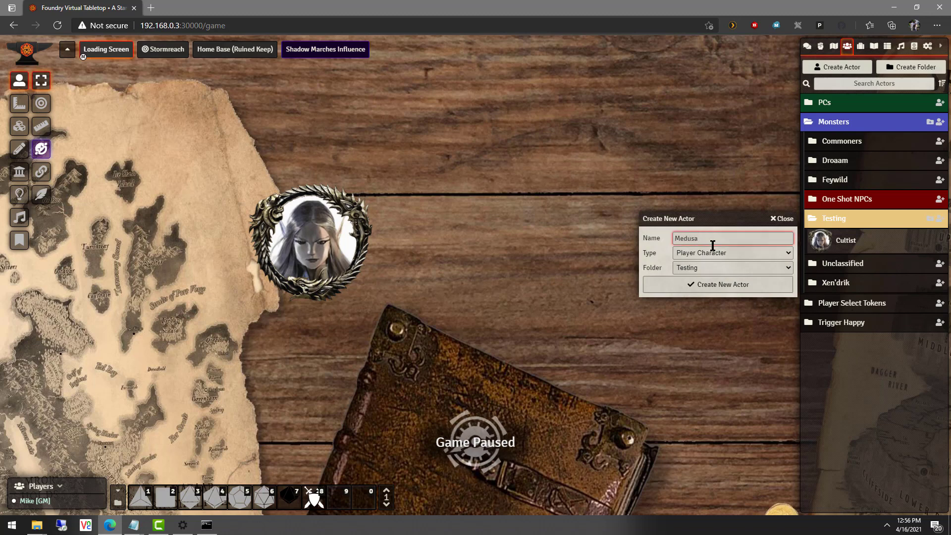
pyautogui.click(713, 253)
pyautogui.click(713, 275)
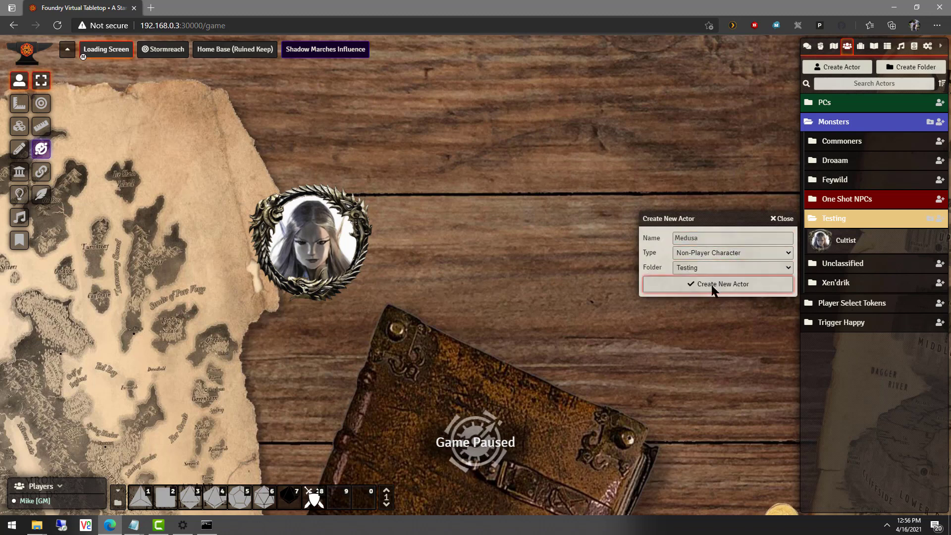
pyautogui.click(713, 284)
# Set Medusa's portrait to medusa 2.png from resources/tokens.
pyautogui.click(342, 151)
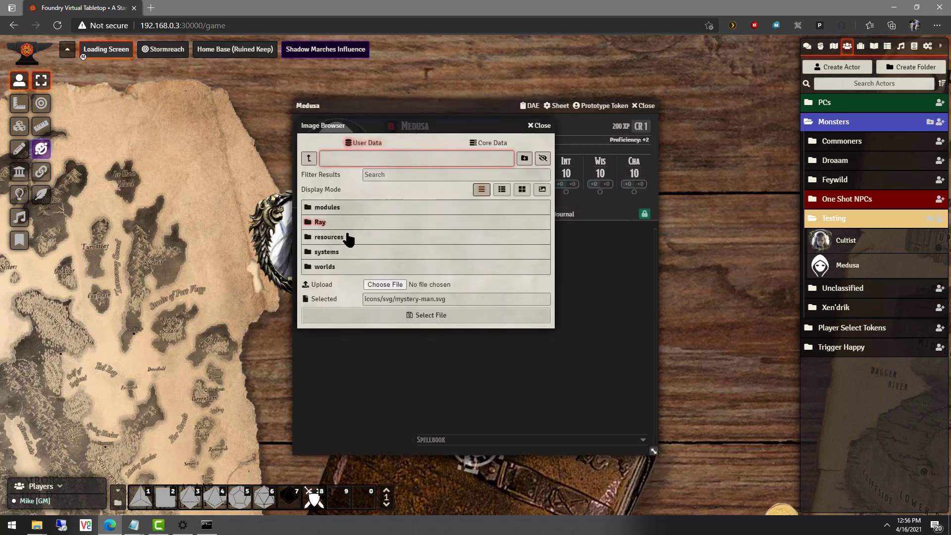
pyautogui.click(349, 237)
pyautogui.click(327, 281)
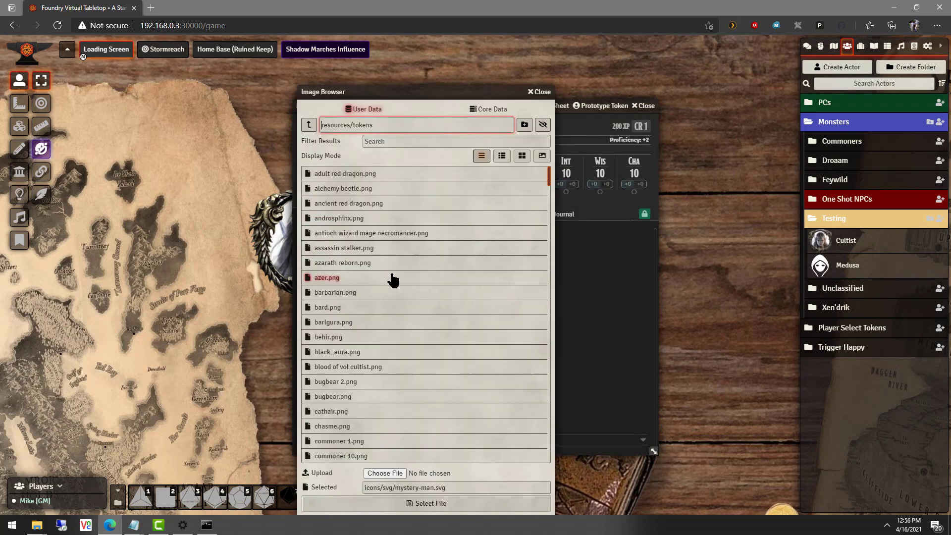
pyautogui.click(406, 141)
pyautogui.write('medu')
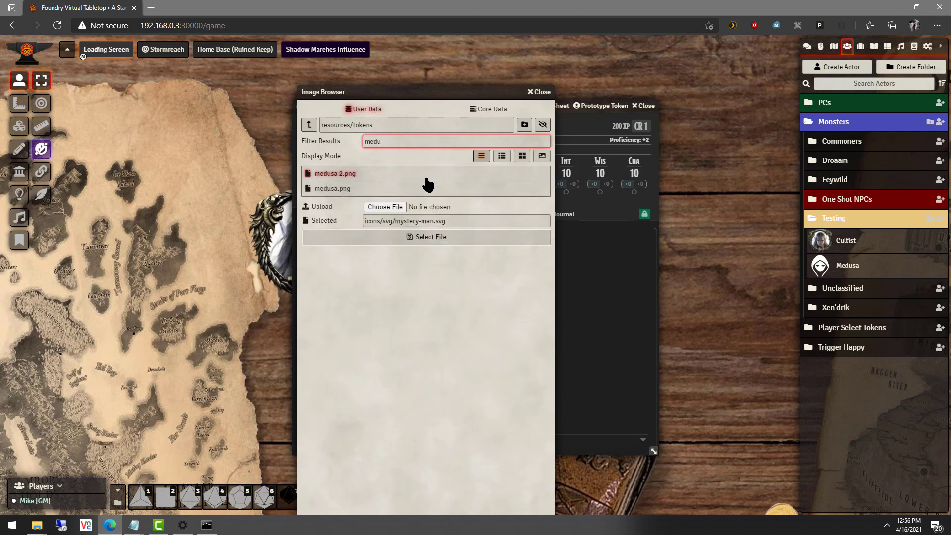
pyautogui.click(353, 175)
pyautogui.click(365, 237)
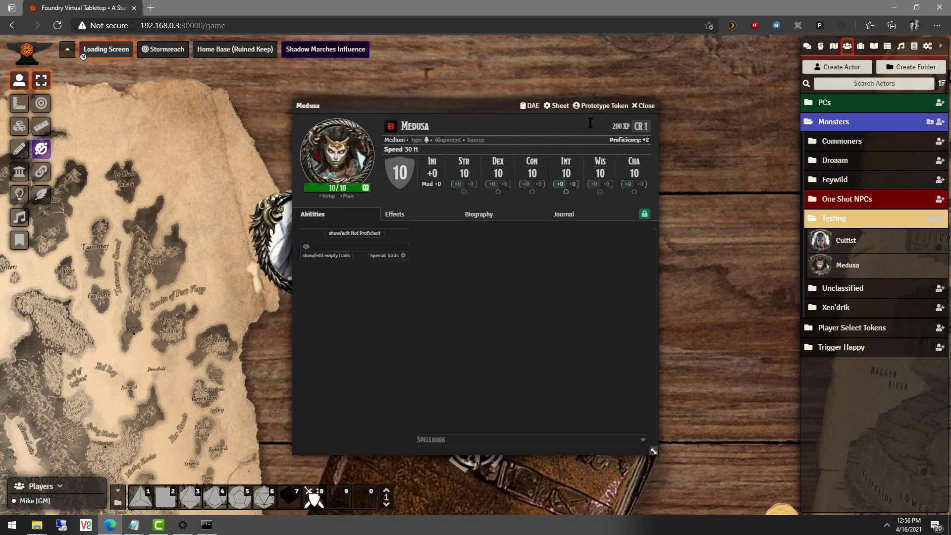
# Change the prototype token image path's extension from png to webm.
pyautogui.click(600, 106)
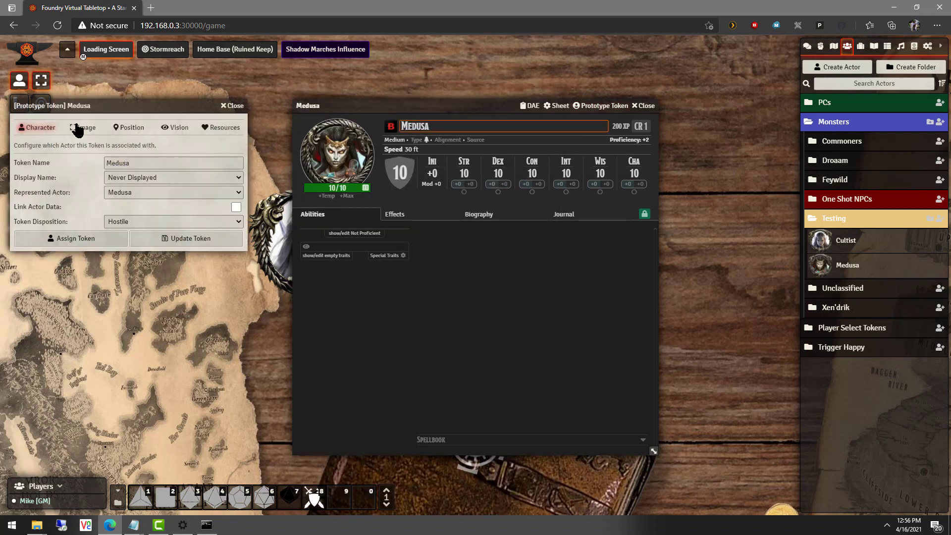
pyautogui.click(80, 128)
pyautogui.click(223, 164)
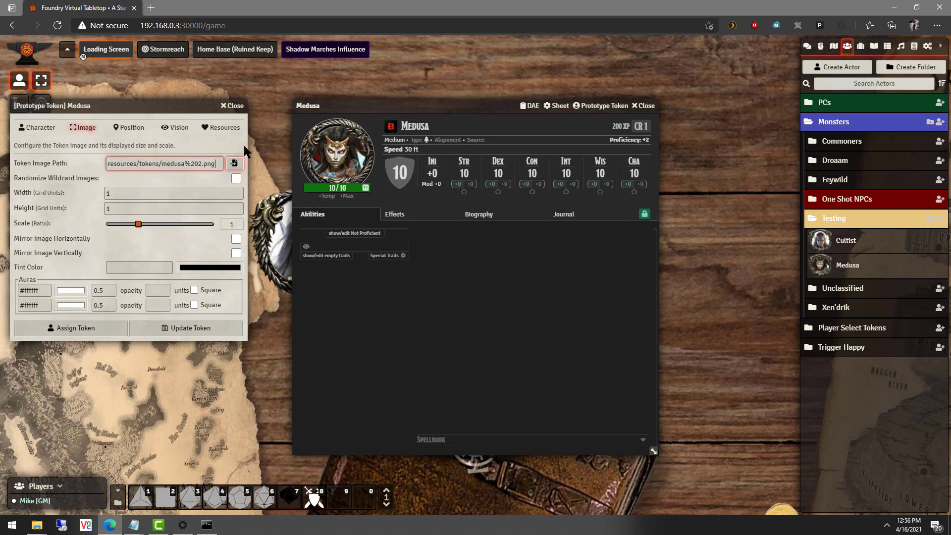
pyautogui.press('BackSpace')
pyautogui.press('BackSpace')
pyautogui.press('BackSpace')
pyautogui.write('webm')
# Start uploading a token image from the computer, browsing from the Desktop.
pyautogui.click(230, 166)
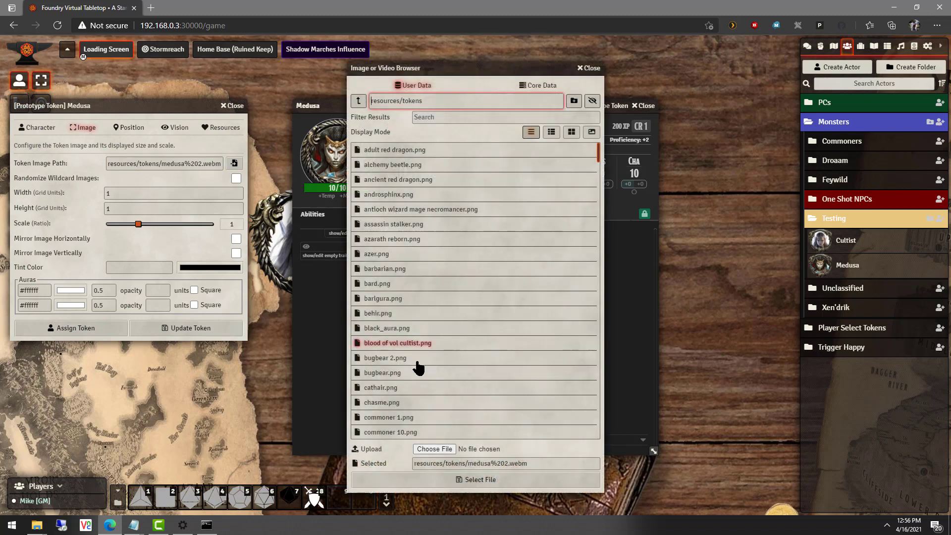
pyautogui.click(433, 449)
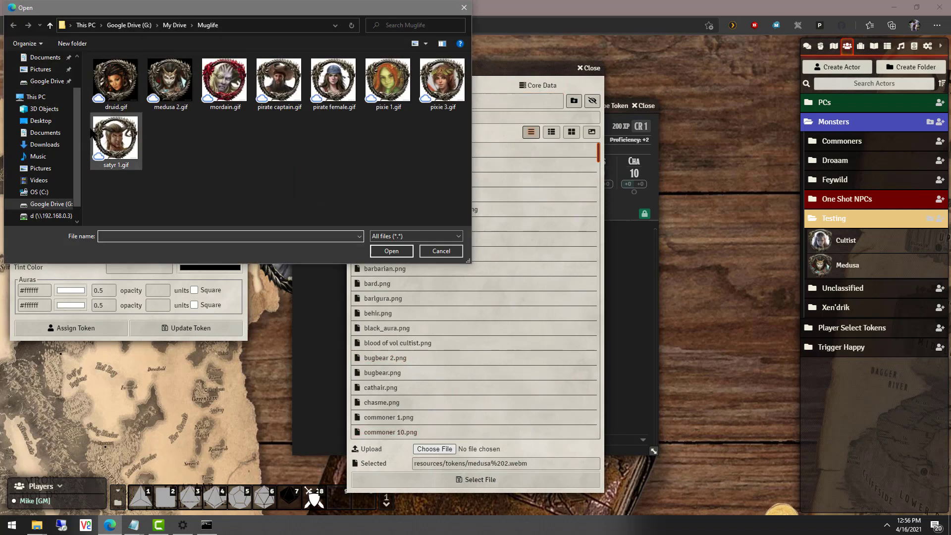
pyautogui.click(40, 121)
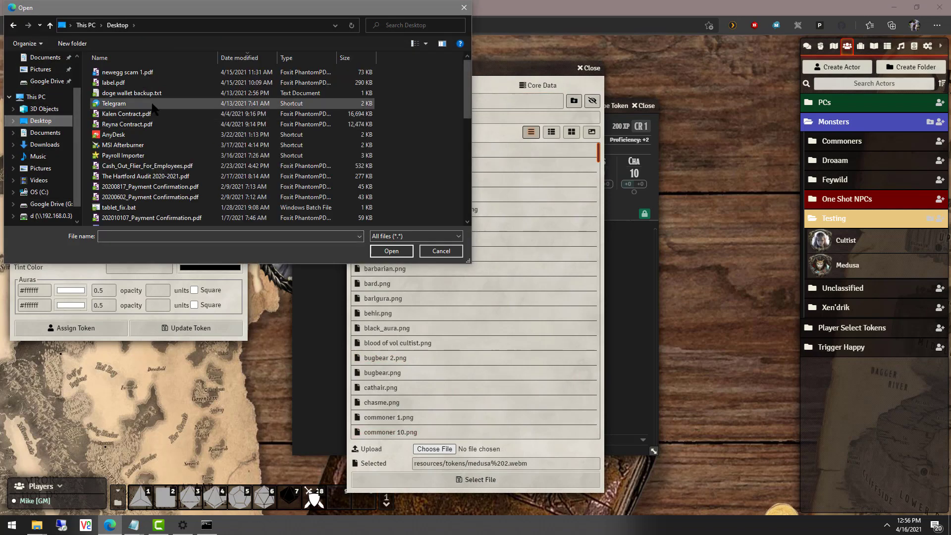
pyautogui.click(151, 125)
pyautogui.scroll(-2, 151, 109)
pyautogui.click(150, 106)
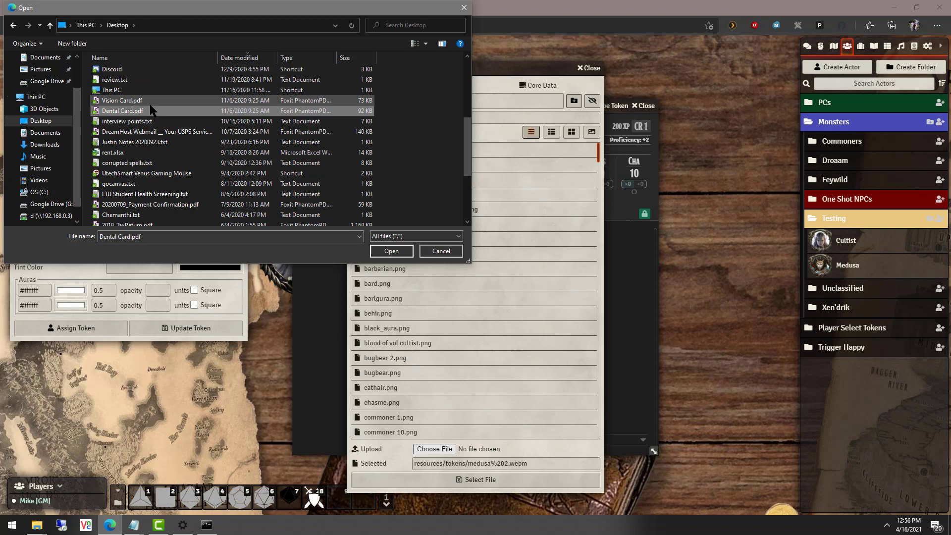
pyautogui.press('Down')
pyautogui.press('Down')
pyautogui.scroll(-3, 153, 107)
# Upload medusa_2.webm from D&D/Animated Gifs/Medusa 2 and select it as the token image.
pyautogui.doubleClick(113, 200)
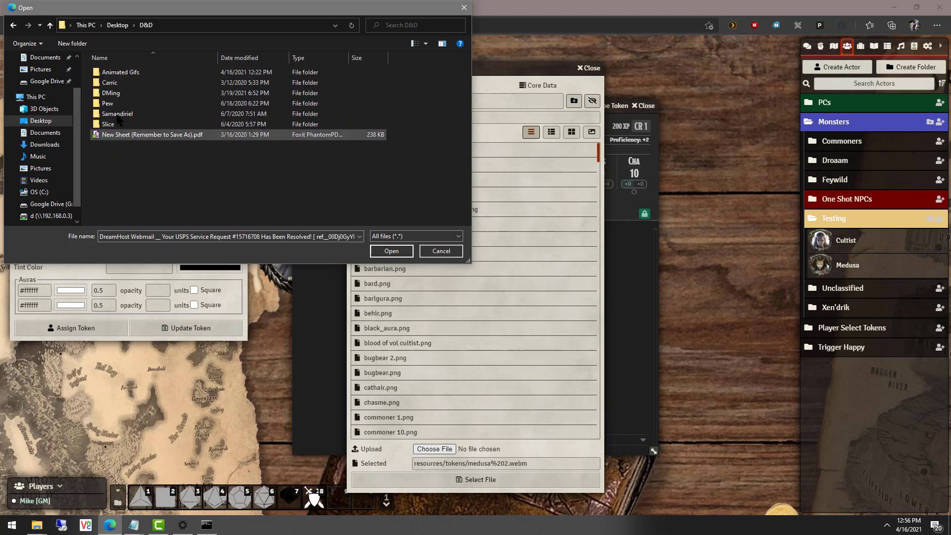
pyautogui.doubleClick(113, 74)
pyautogui.doubleClick(119, 103)
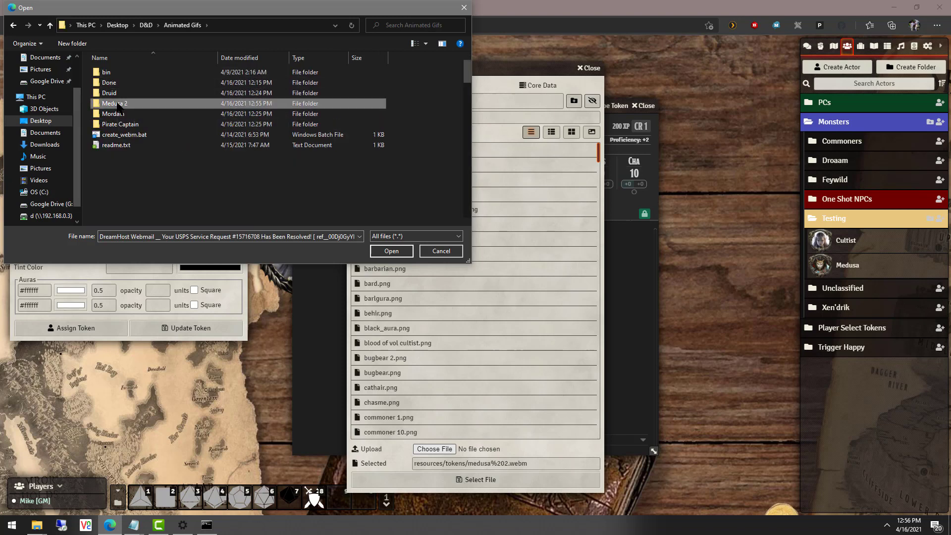
pyautogui.click(136, 92)
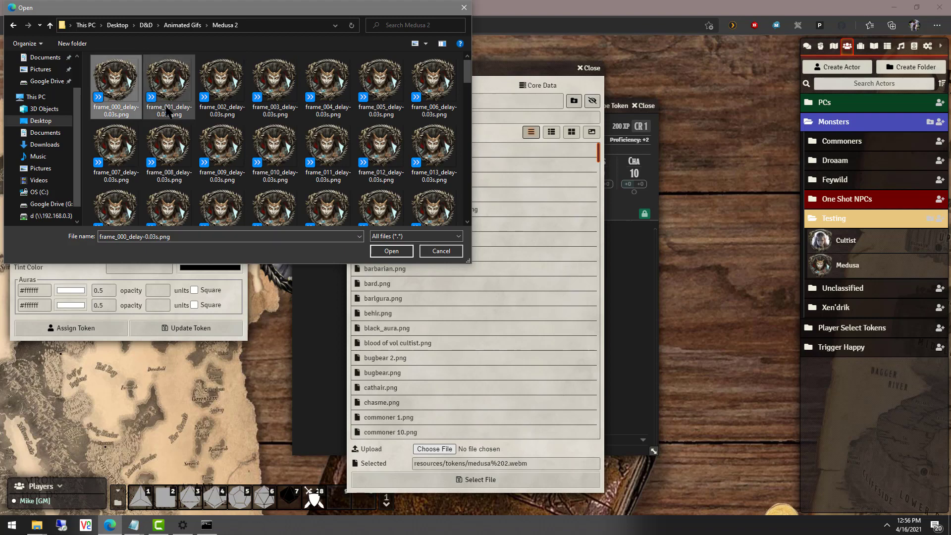
pyautogui.scroll(-2, 169, 112)
pyautogui.doubleClick(168, 186)
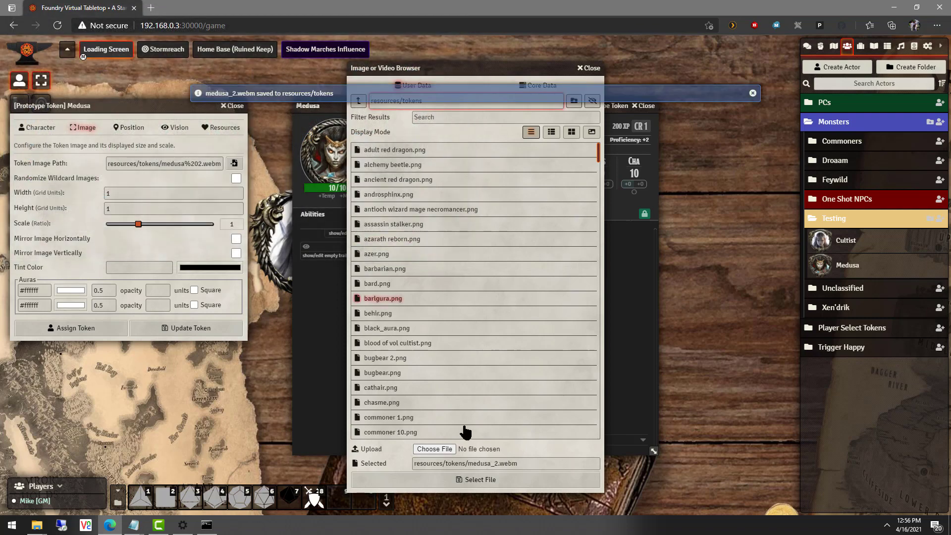
pyautogui.click(455, 479)
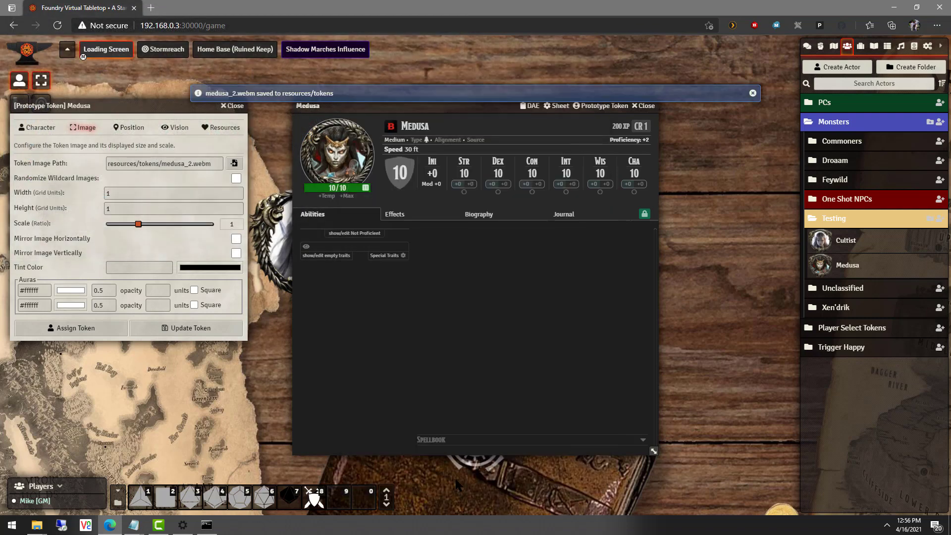
# Save the prototype token, close Medusa's sheet, and place a Medusa token on the map.
pyautogui.click(189, 328)
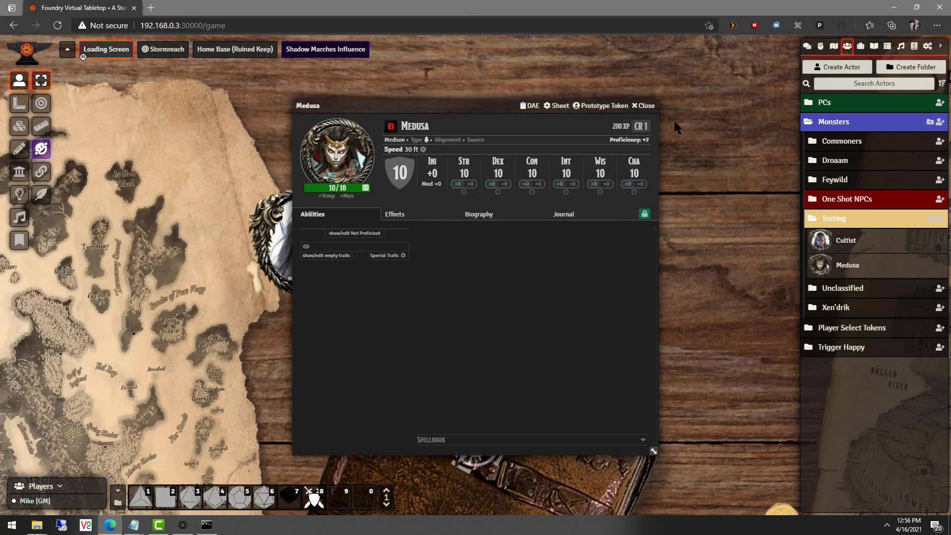
pyautogui.click(644, 106)
pyautogui.moveTo(847, 265); pyautogui.dragTo(531, 242)
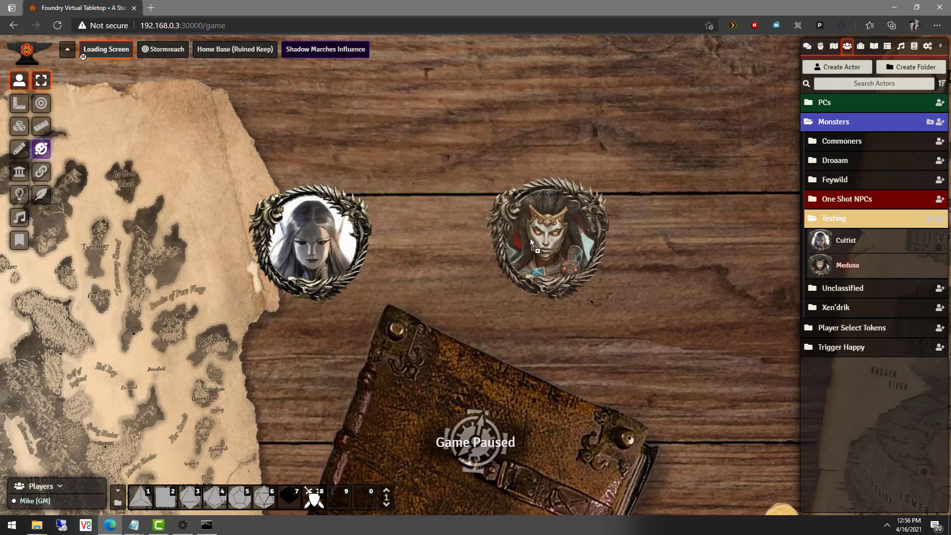
pyautogui.click(560, 304)
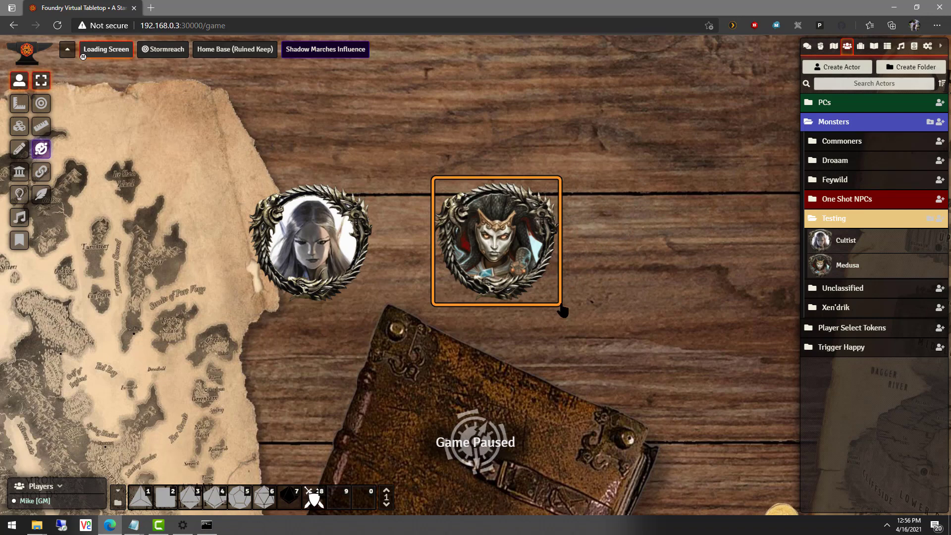
pyautogui.scroll(4, 315, 253)
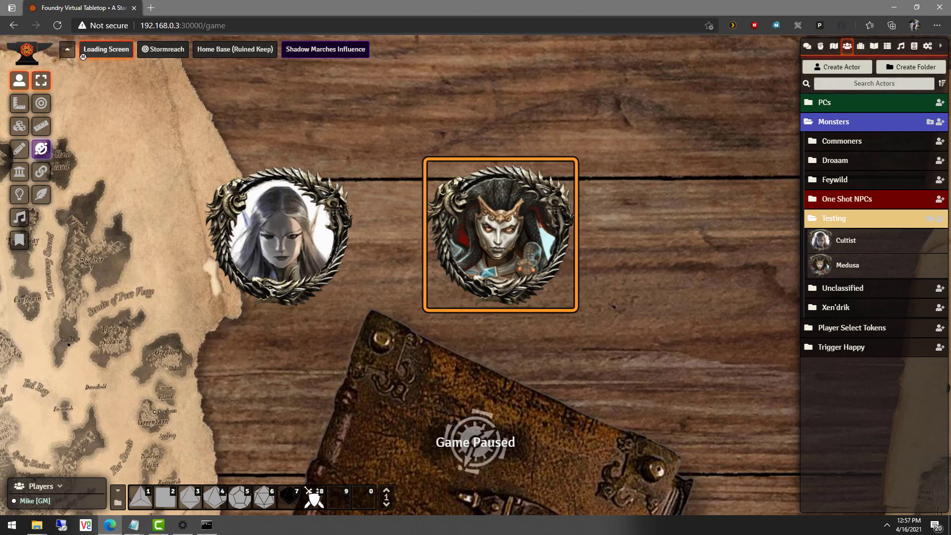
# Copy the elf and Medusa tokens into the Home Base (Ruined Keep) scene and arrange them.
pyautogui.moveTo(628, 340); pyautogui.dragTo(200, 155)
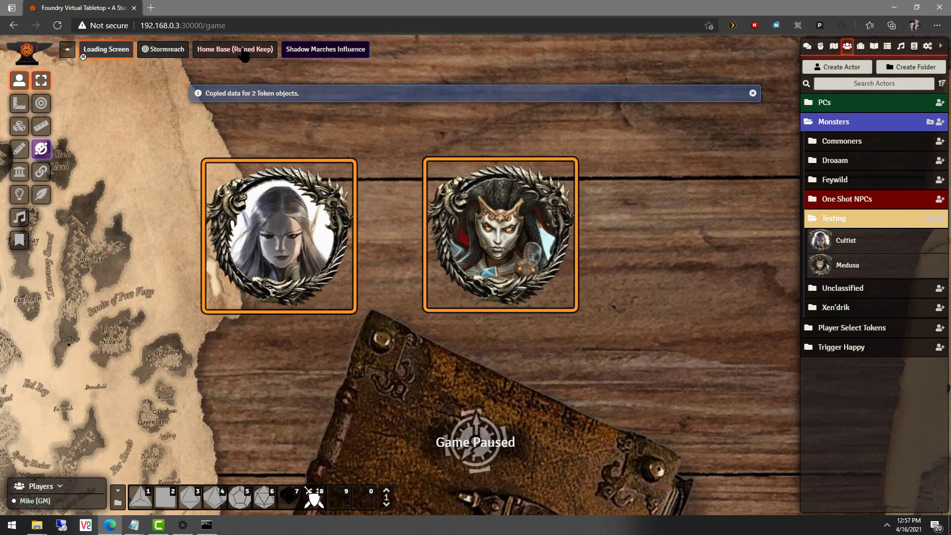
pyautogui.click(257, 51)
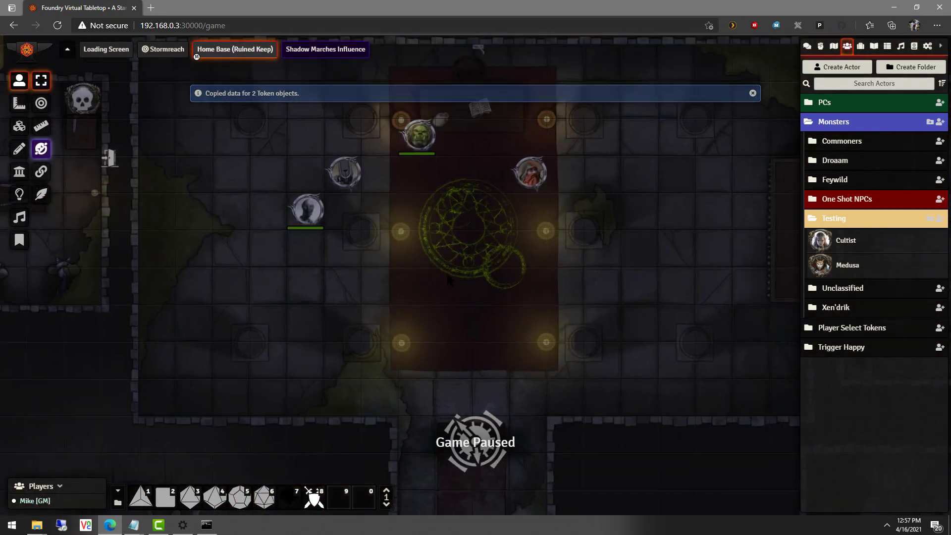
pyautogui.hotkey('ctrl', 'v')
pyautogui.scroll(5, 514, 316)
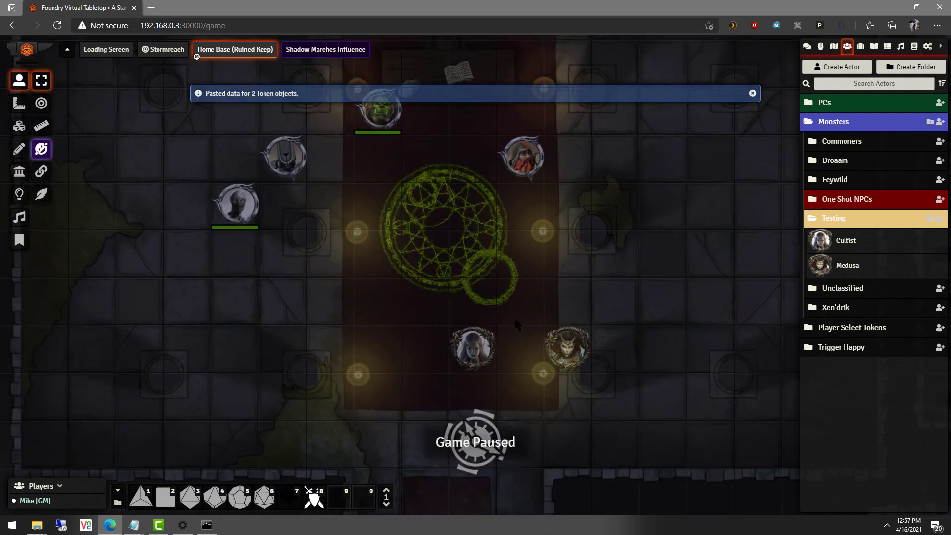
pyautogui.click(472, 366)
pyautogui.moveTo(472, 366); pyautogui.dragTo(293, 305)
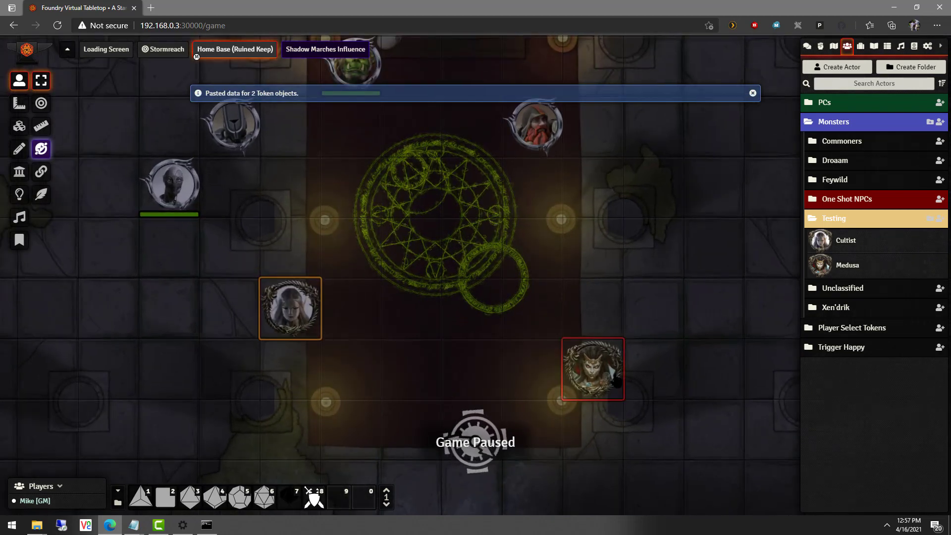
pyautogui.moveTo(593, 371); pyautogui.dragTo(161, 275)
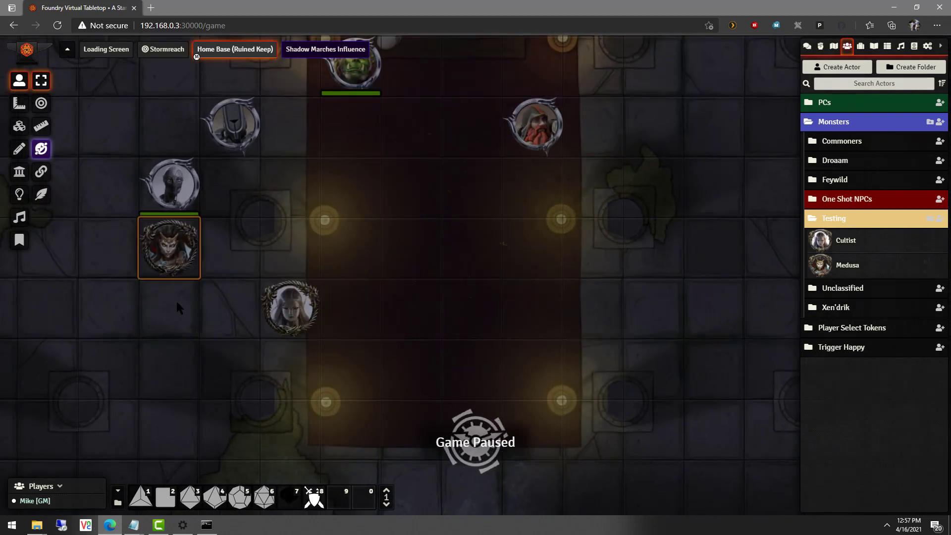